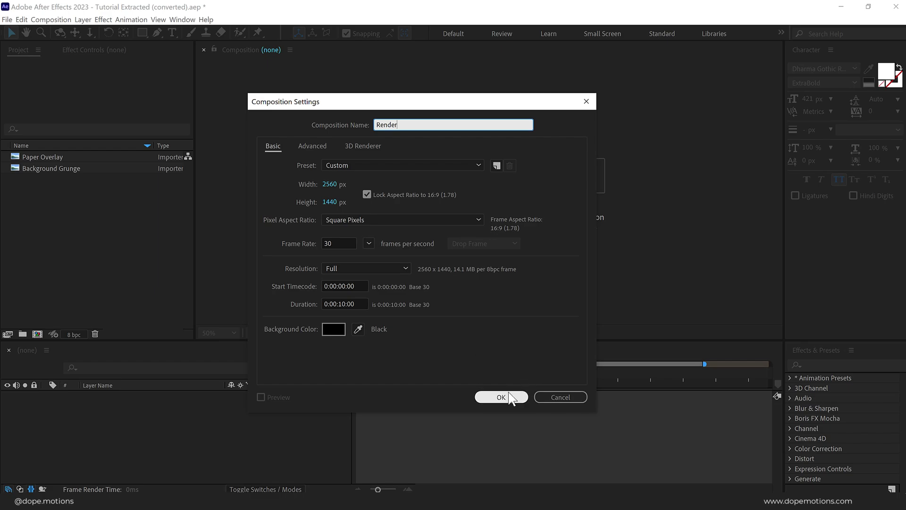
- Create the composition named Render at 2560 x 1440 px, 30 frames per second, with a 10-second duration
click(501, 397)
click(64, 257)
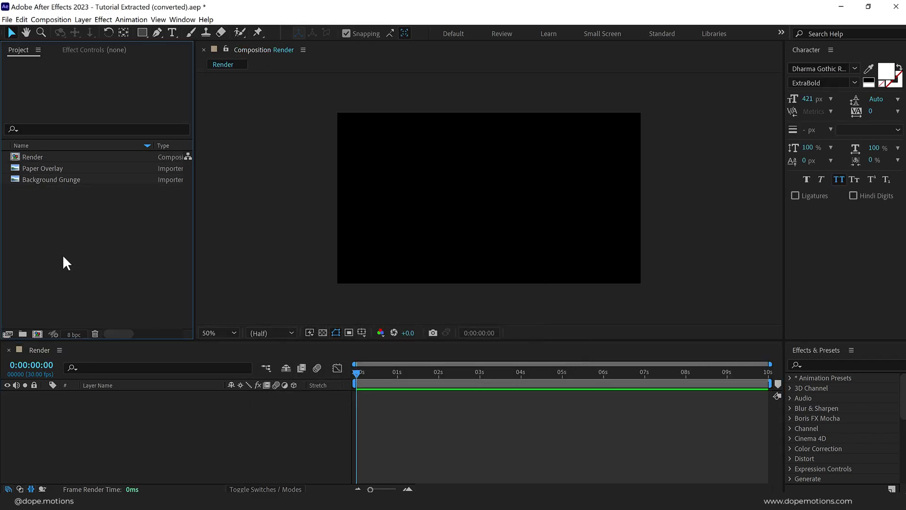
- Add a text layer reading EXTRACTED to the composition and set its font style to Bold
click(172, 32)
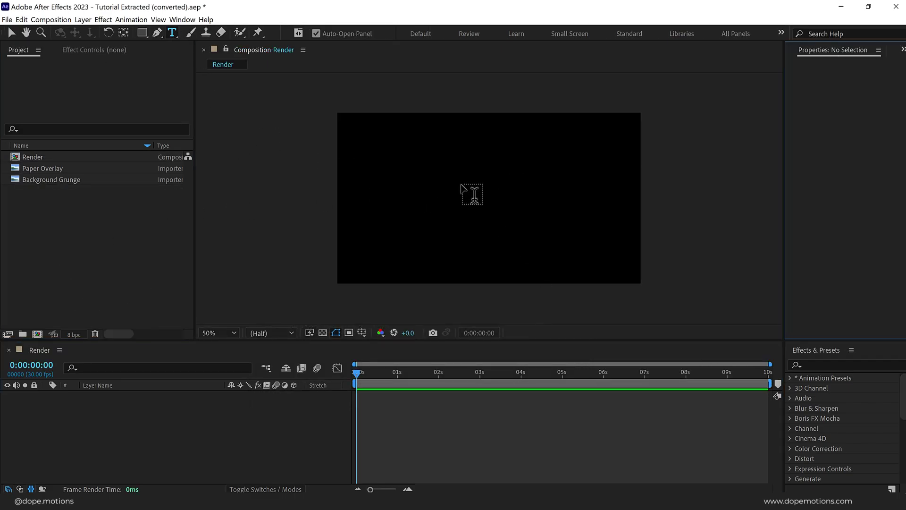
click(903, 49)
click(855, 62)
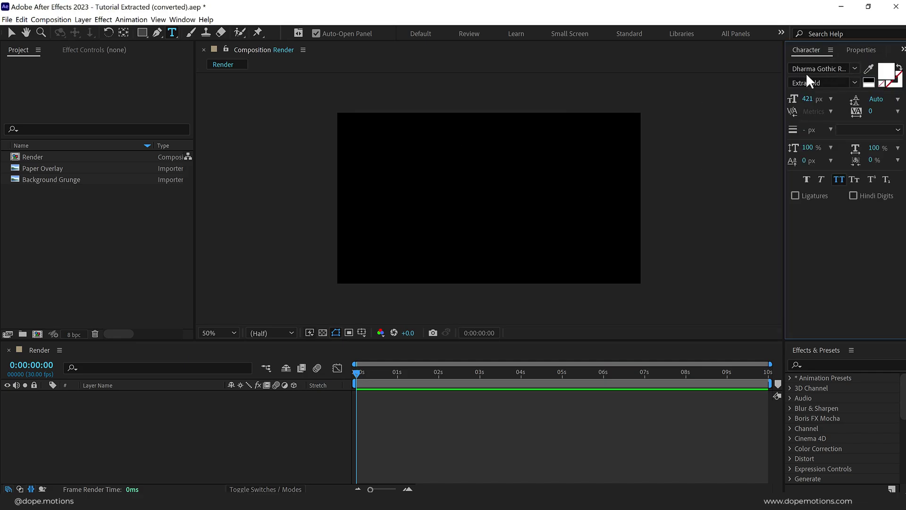
click(408, 210)
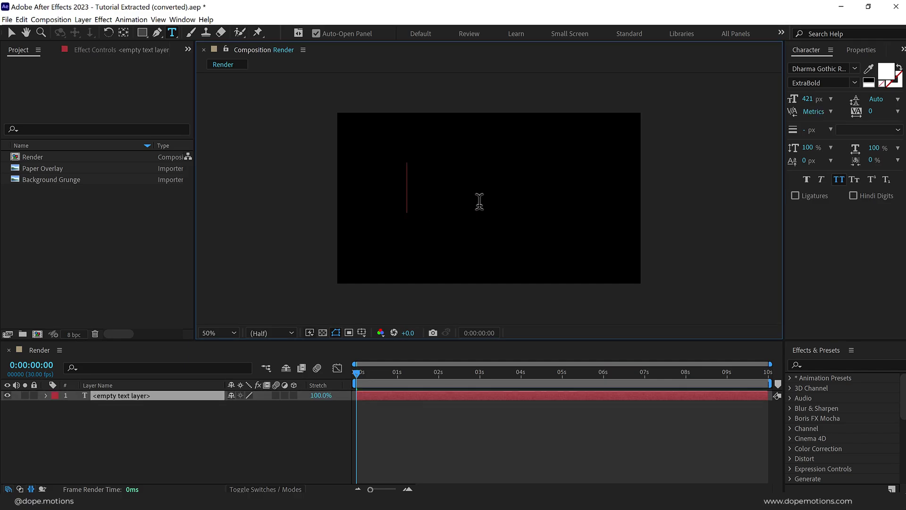
text(EXT)
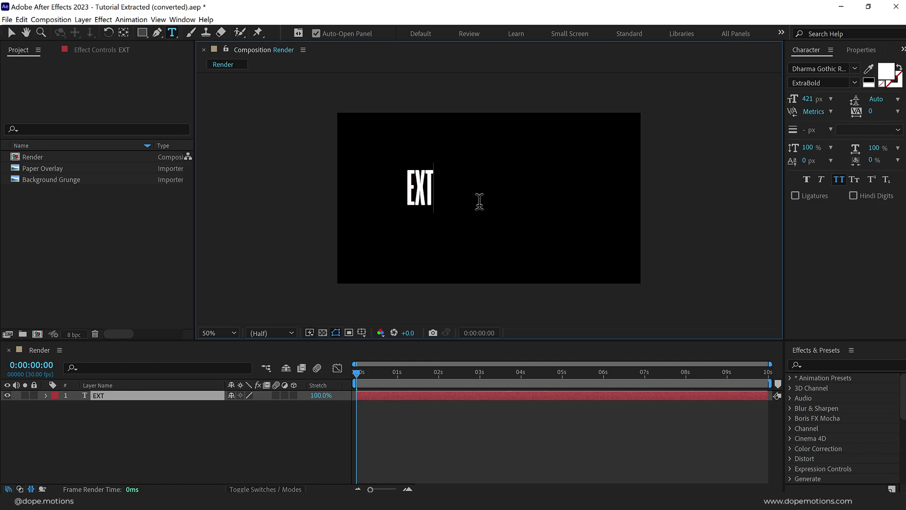
text(RACTED)
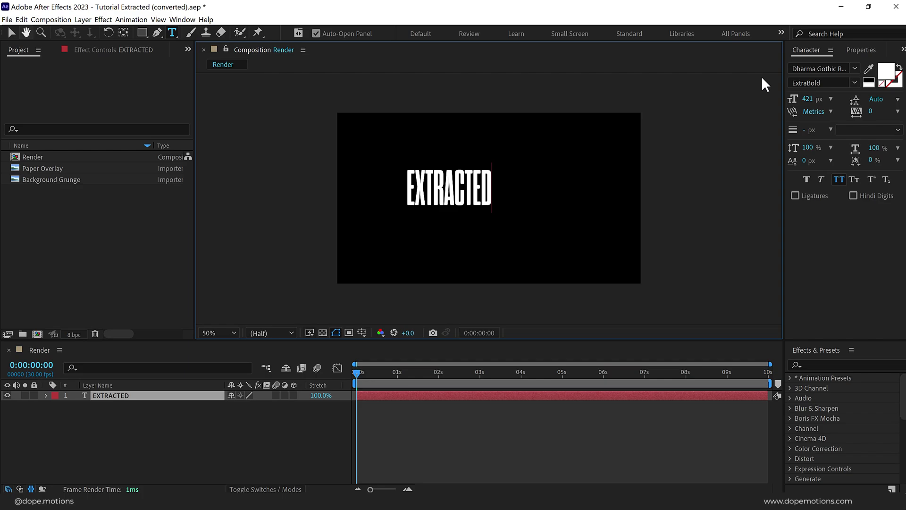
key(Escape)
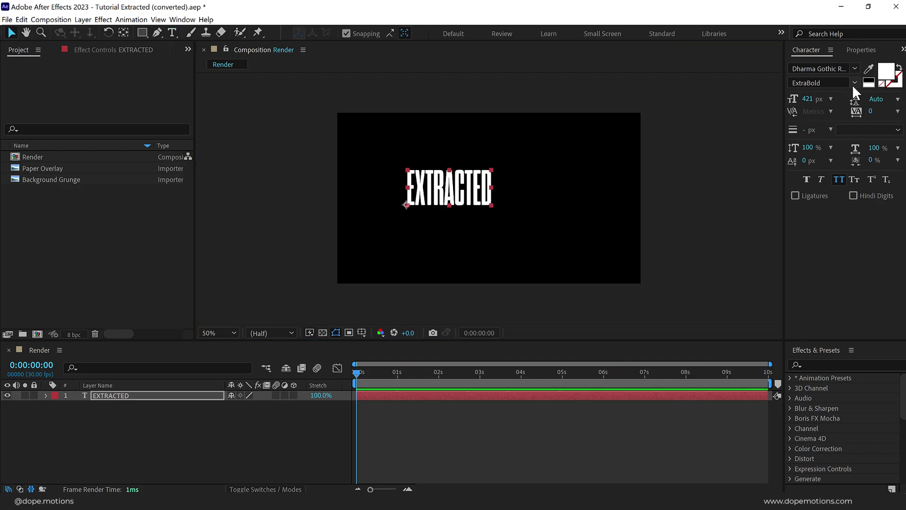
click(852, 83)
click(820, 200)
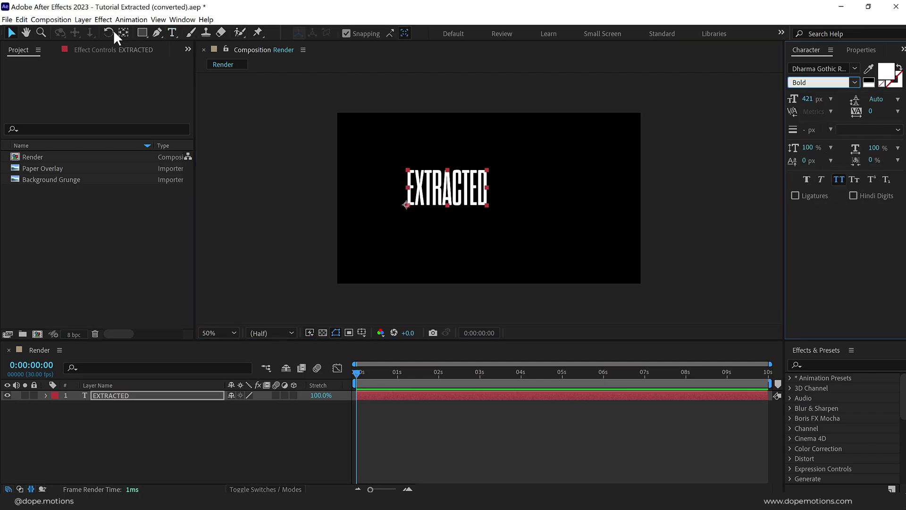
- Show the alignment tools and center the EXTRACTED text horizontally and vertically in the composition
click(182, 19)
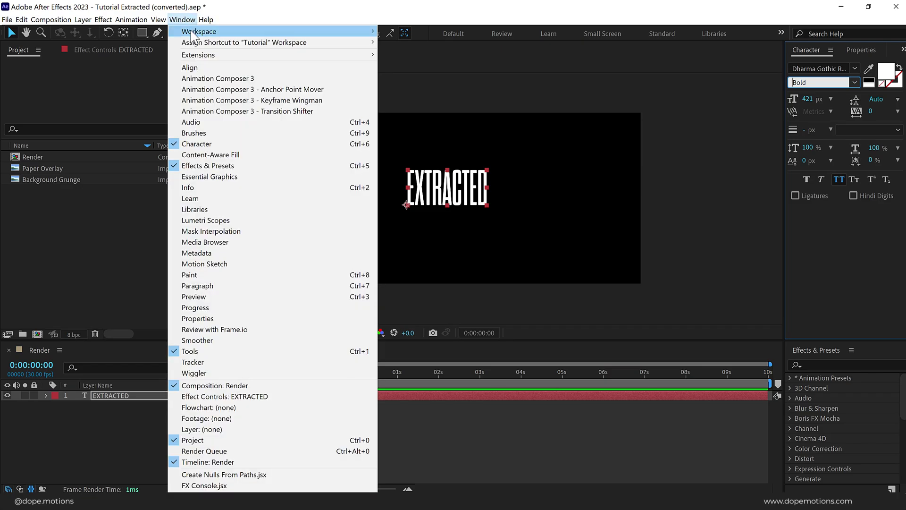
click(201, 69)
click(815, 135)
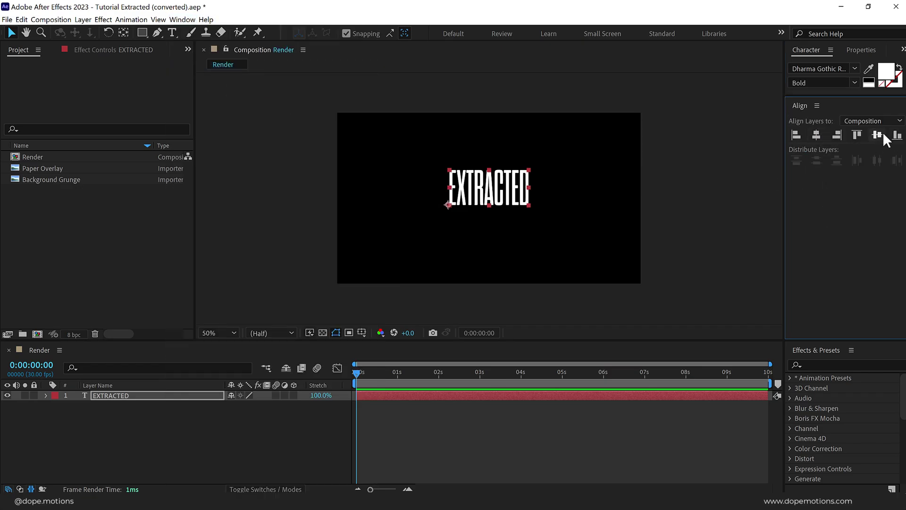
click(879, 133)
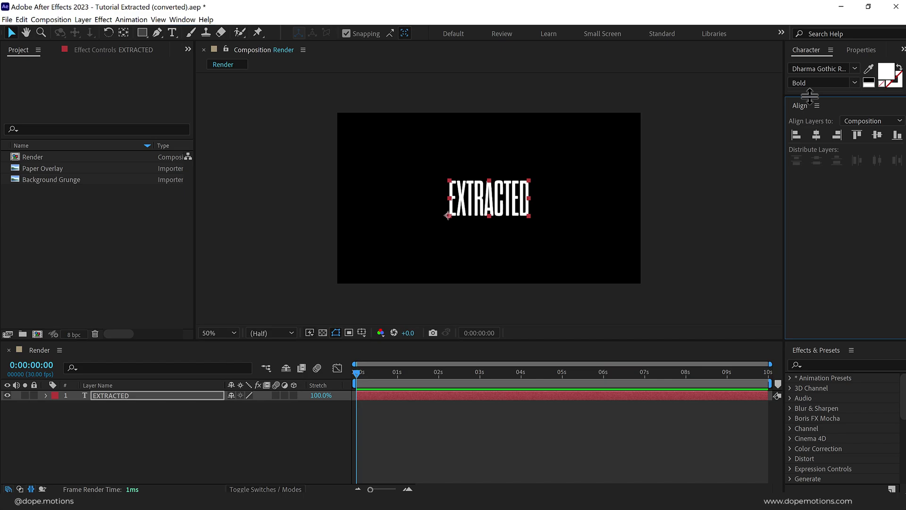
- Make room for the full character settings above the alignment tools and enlarge the EXTRACTED text to 573 px
drag(810, 96, 823, 198)
drag(810, 105, 863, 192)
drag(819, 82, 753, 240)
click(420, 196)
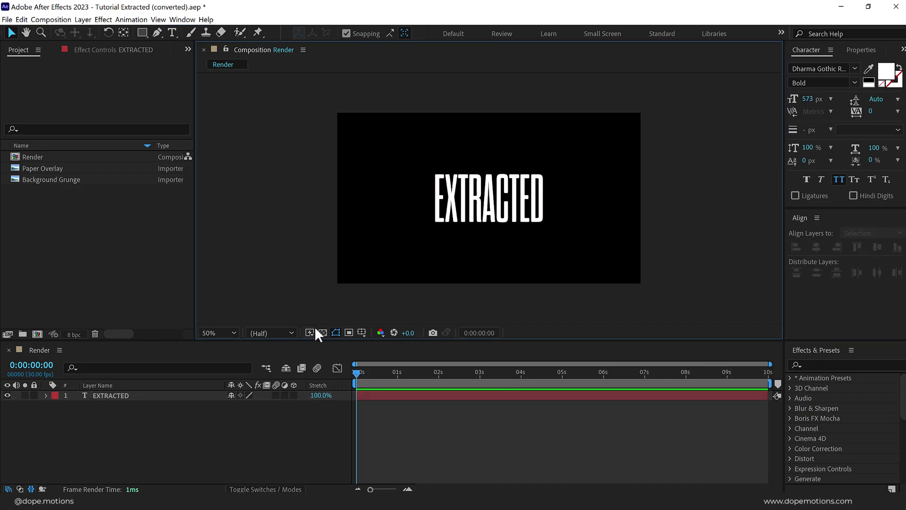
- Display the title/action safe overlay on the composition
click(314, 330)
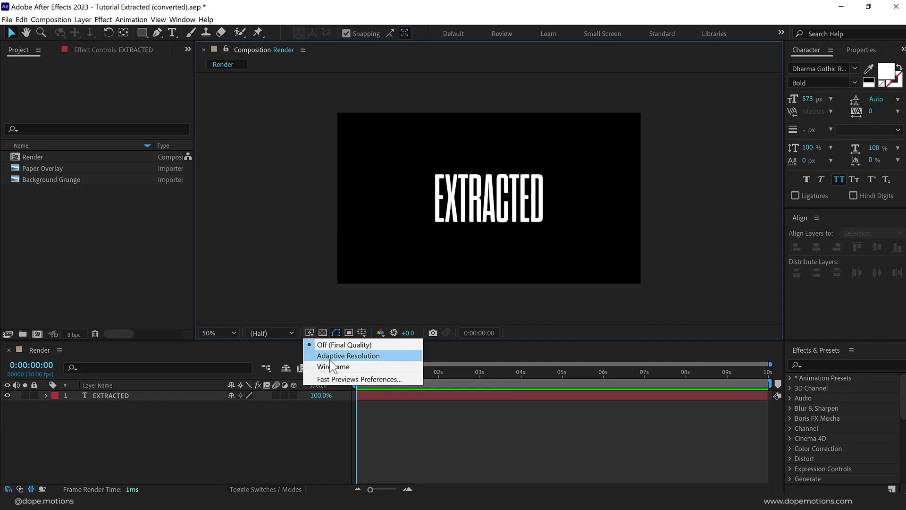
click(362, 332)
click(394, 345)
click(227, 452)
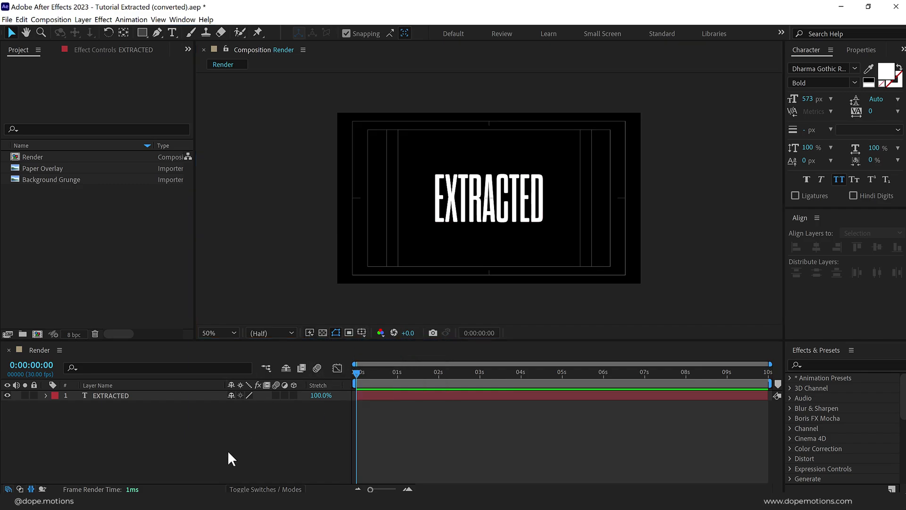
scroll(410, 197, up, 1)
scroll(410, 197, down, 1)
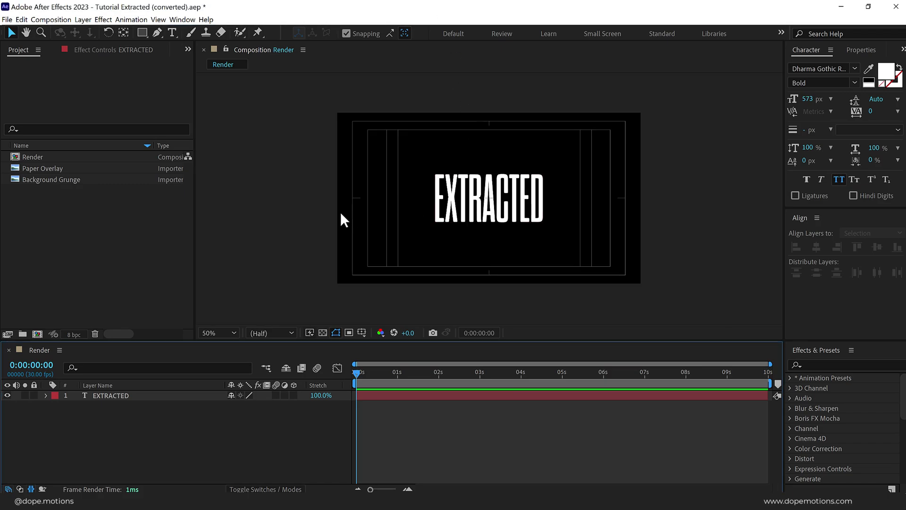
- Reveal the Scale property of the EXTRACTED layer and unlink its width and height proportions
click(121, 394)
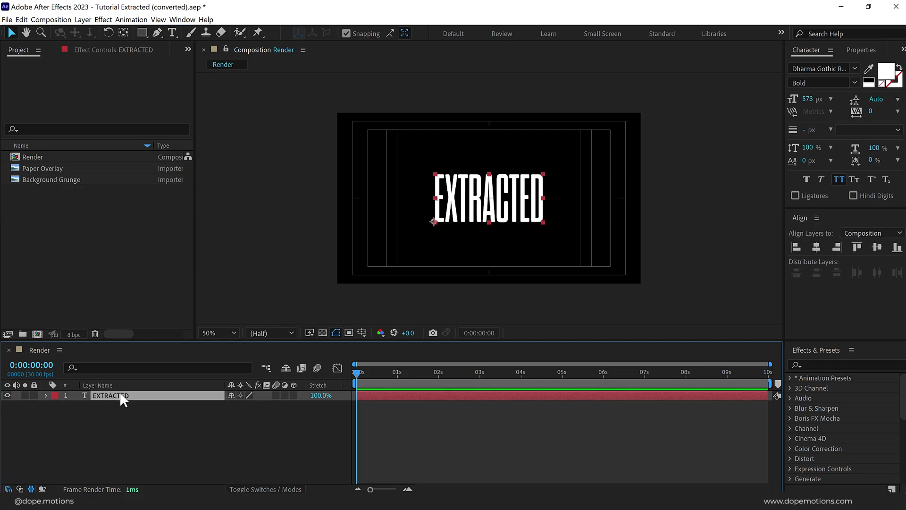
key(s)
click(231, 405)
- Try stretching the EXTRACTED text vertically to 158% scale, and undo the change
drag(266, 405, 296, 401)
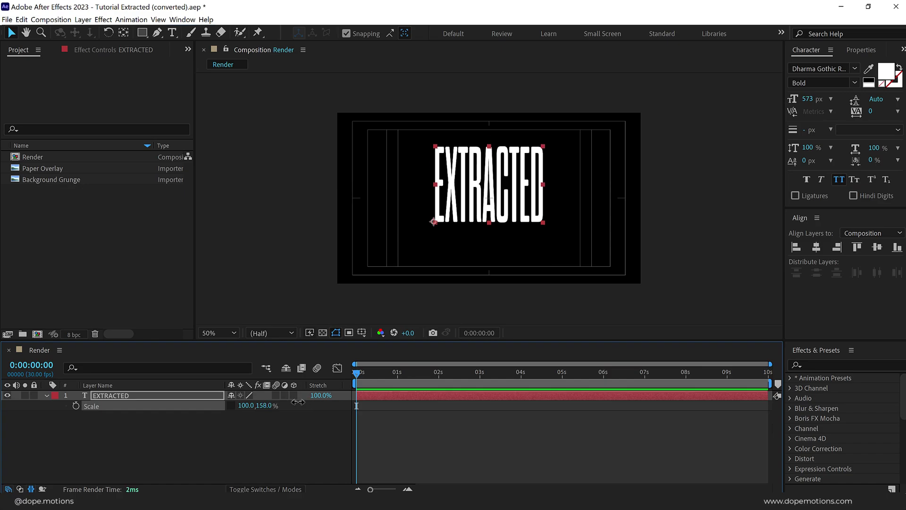
key(ctrl+z)
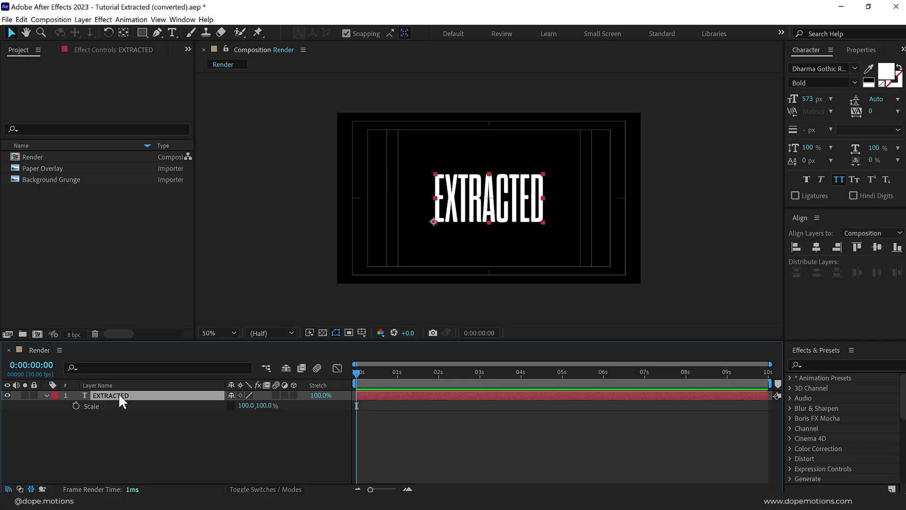
- Center the anchor point within the EXTRACTED text and set its vertical scale to 250%
key(ctrl+alt+Home)
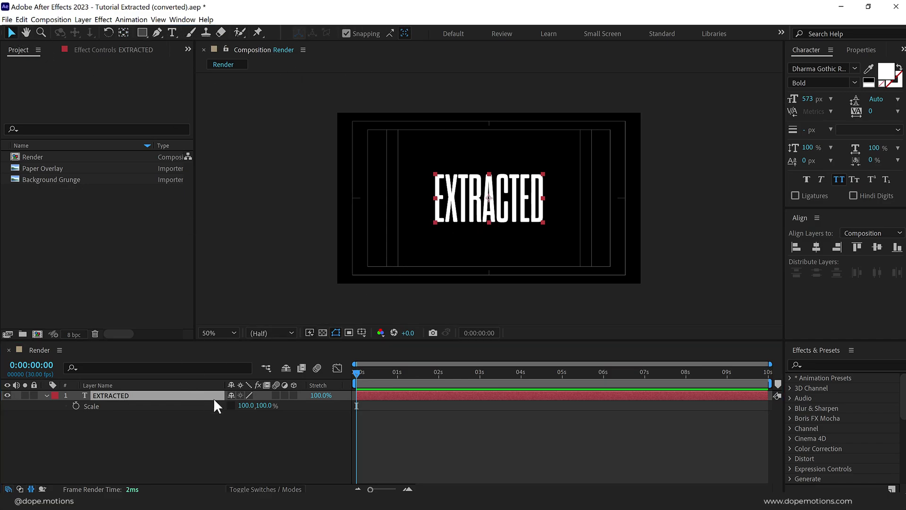
drag(264, 405, 336, 385)
click(261, 435)
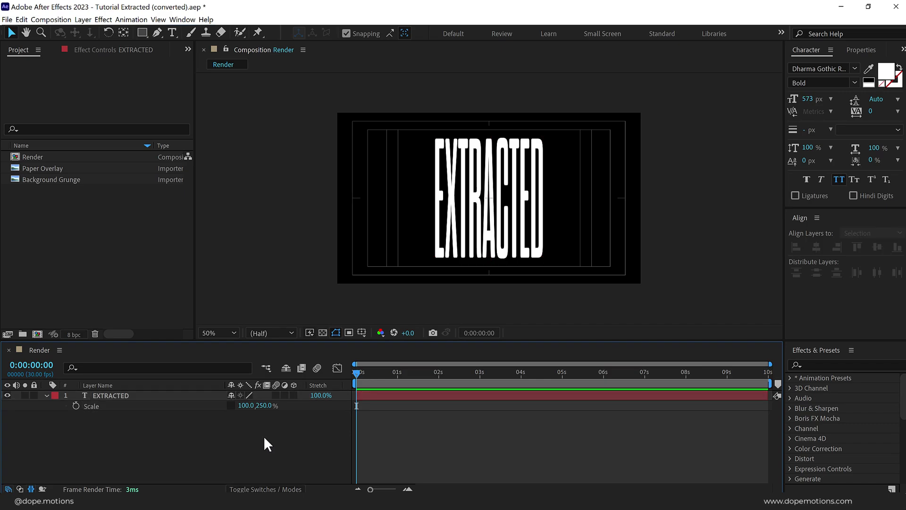
- Show the rulers and place two horizontal guides, one along the top and one along the bottom edge of the stretched text
click(309, 226)
key(ctrl+r)
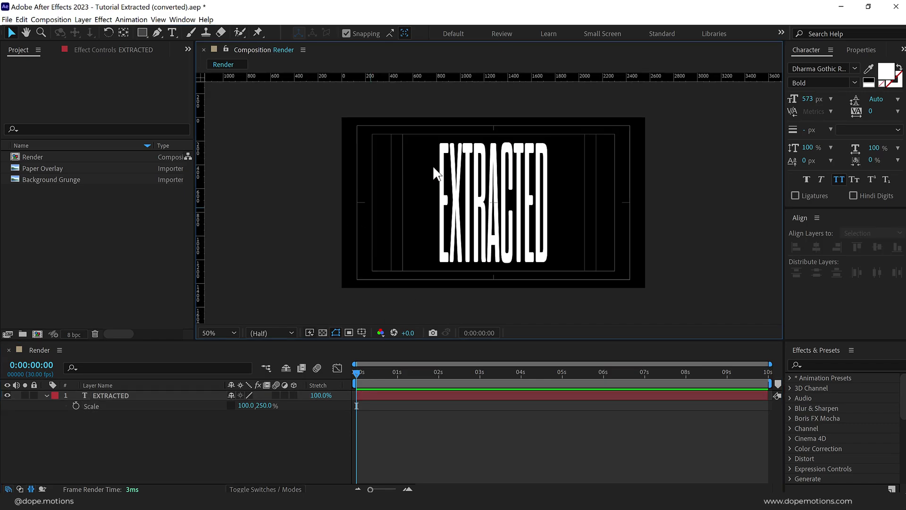
key(slash)
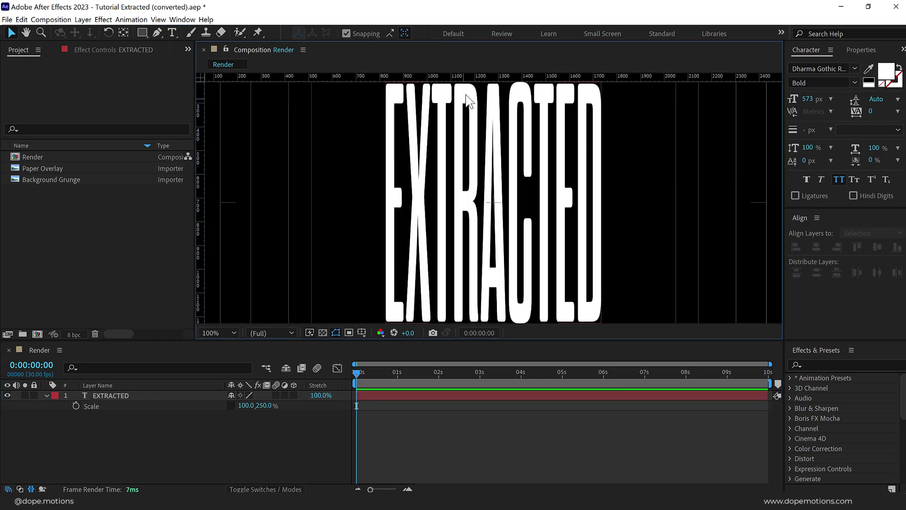
drag(462, 114, 457, 141)
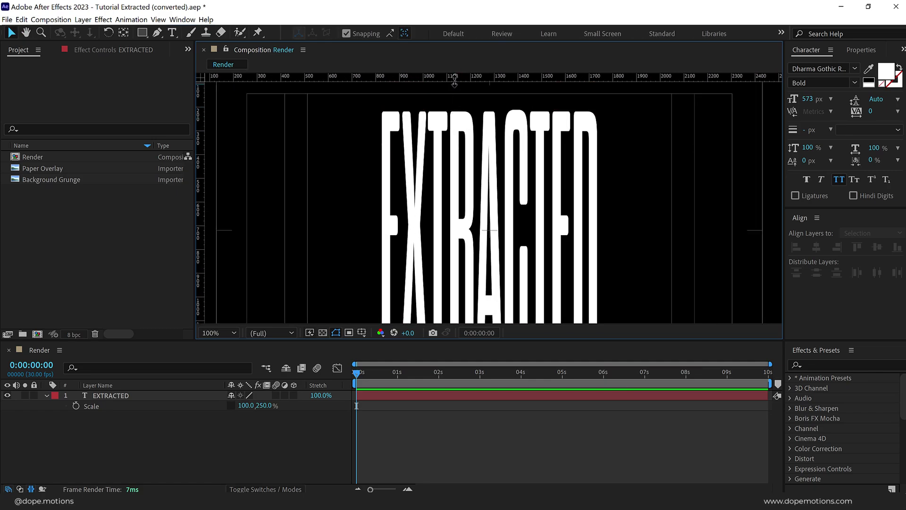
drag(454, 77, 430, 235)
scroll(429, 138, down, 5)
key(comma)
drag(472, 163, 469, 203)
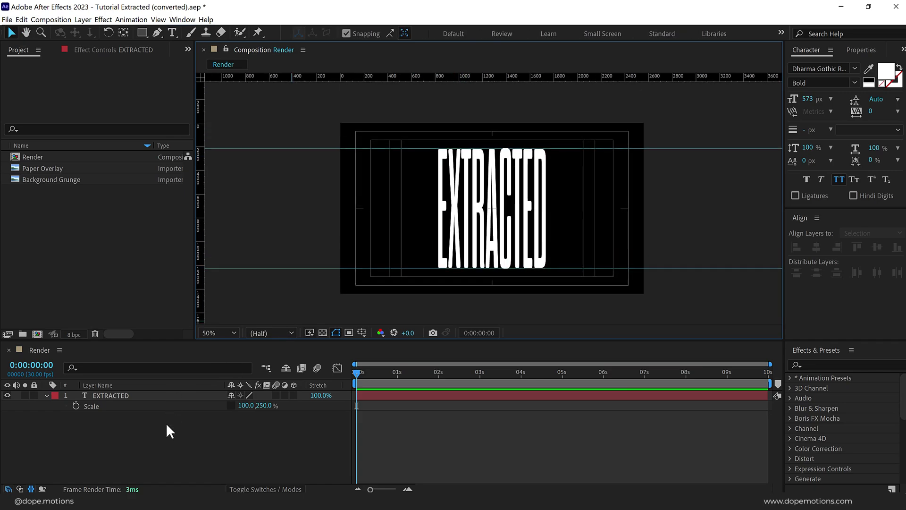
- Set the vertical scale of the EXTRACTED text to 100%
drag(260, 406, 262, 409)
click(260, 406)
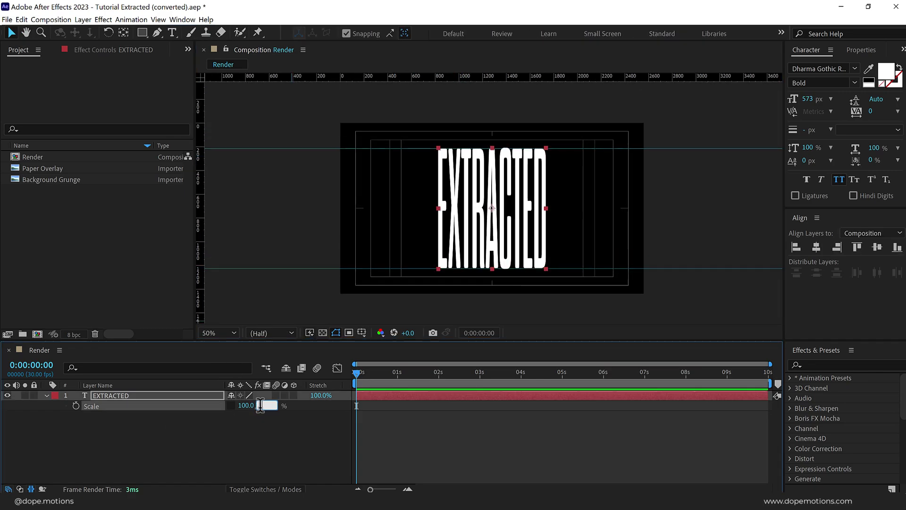
text(100)
click(262, 419)
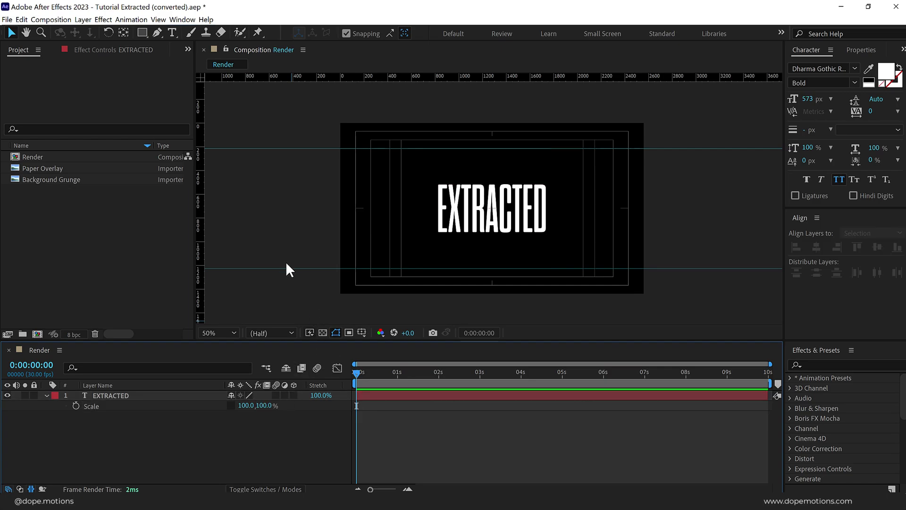
- Hide the title/action safe overlay and the rulers, keeping the two horizontal guides
key(')
click(295, 223)
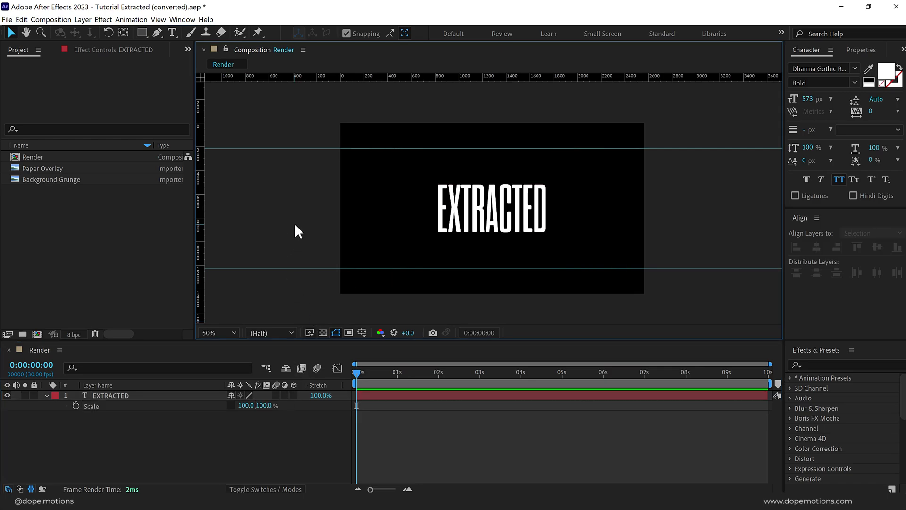
key(ctrl+r)
scroll(302, 221, up, 2)
scroll(326, 214, down, 2)
drag(338, 211, 371, 194)
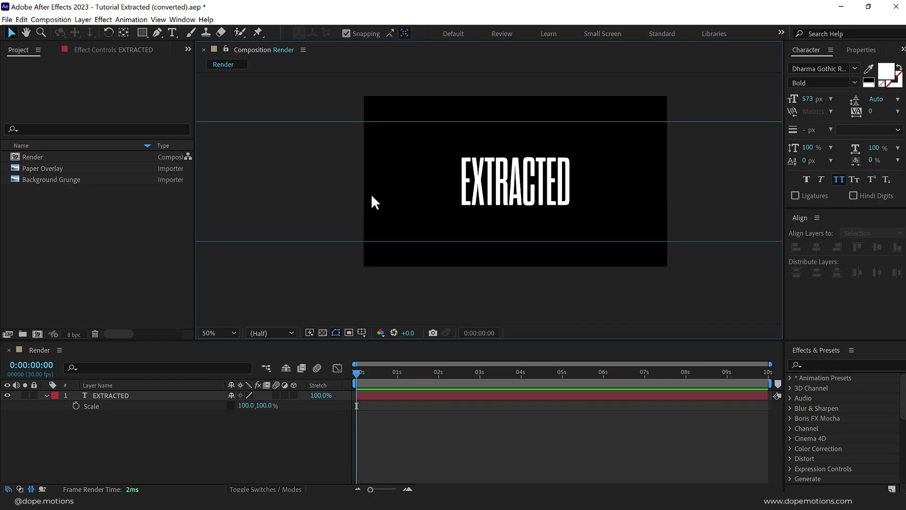
scroll(425, 191, up, 2)
drag(435, 187, 396, 221)
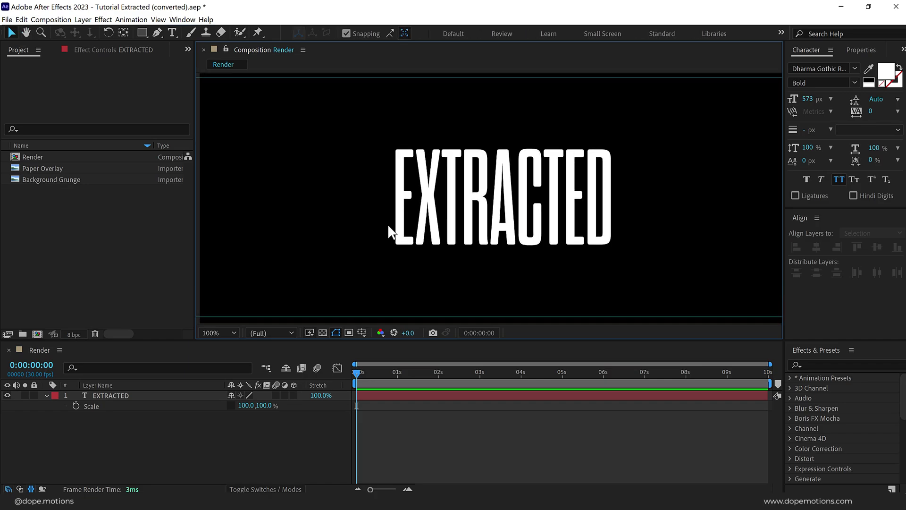
- Create a shape layer from the EXTRACTED text and collapse the original text layer's properties
click(125, 395)
right_click(126, 396)
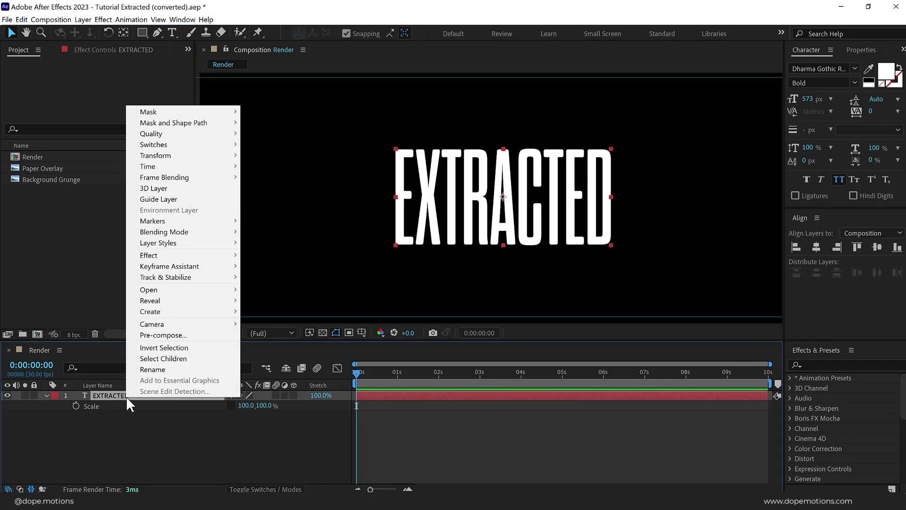
mouse_move(215, 312)
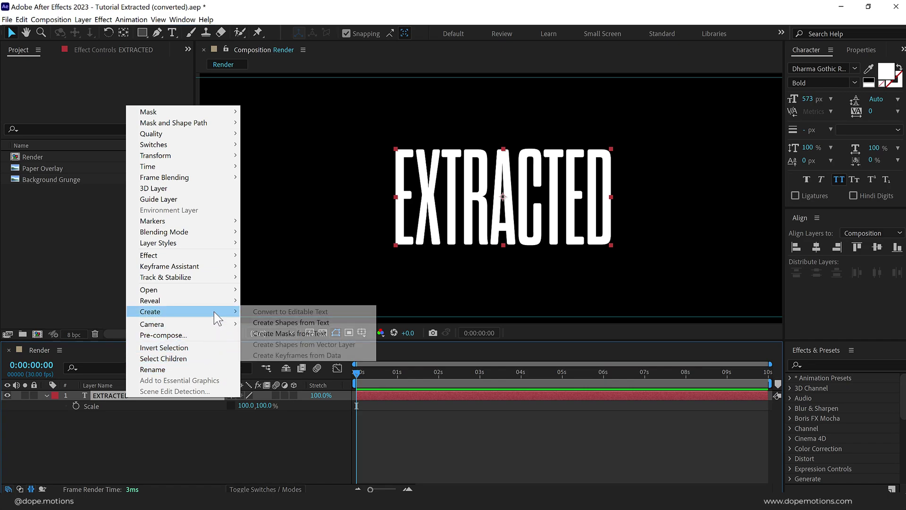
click(296, 325)
click(48, 411)
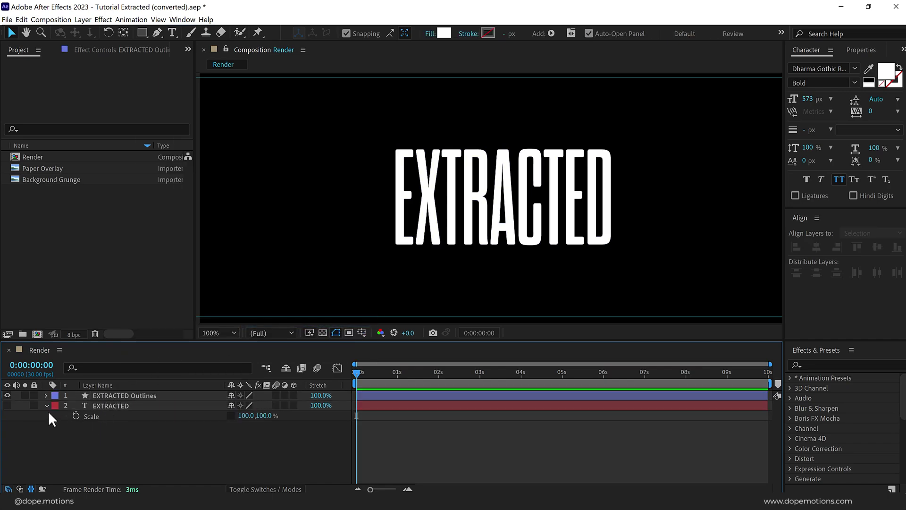
click(46, 405)
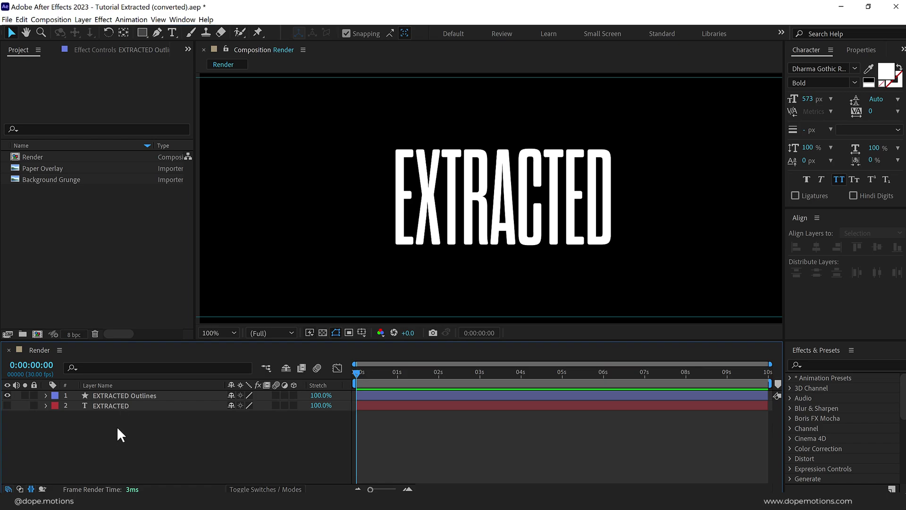
- Filter the EXTRACTED Outlines layer's properties by "path" in the timeline
click(47, 395)
click(104, 395)
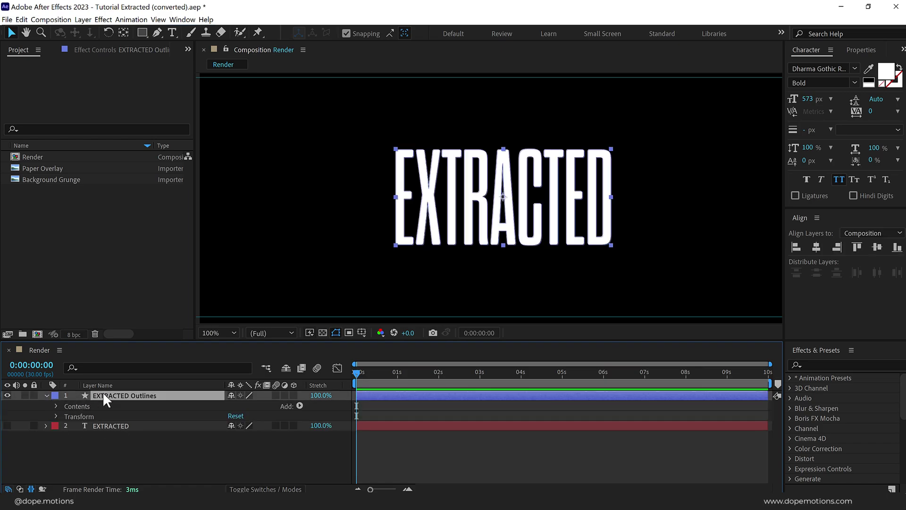
click(112, 367)
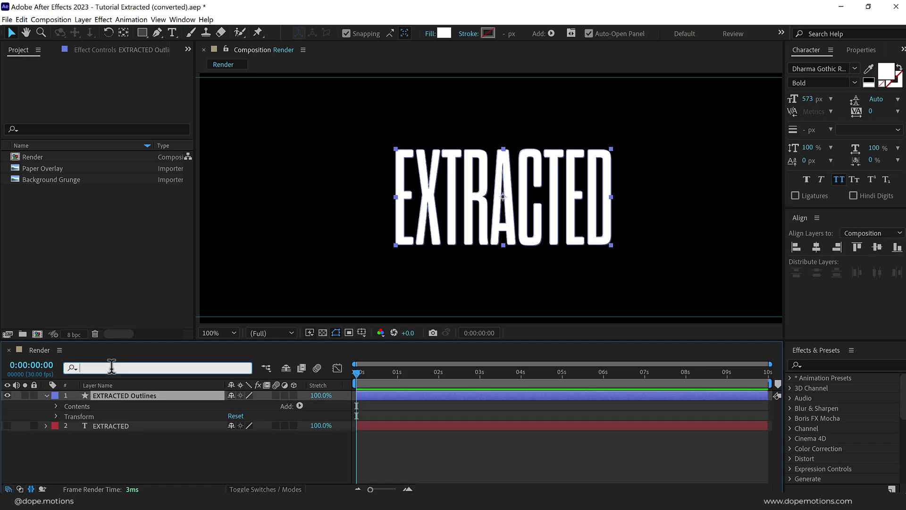
text(path)
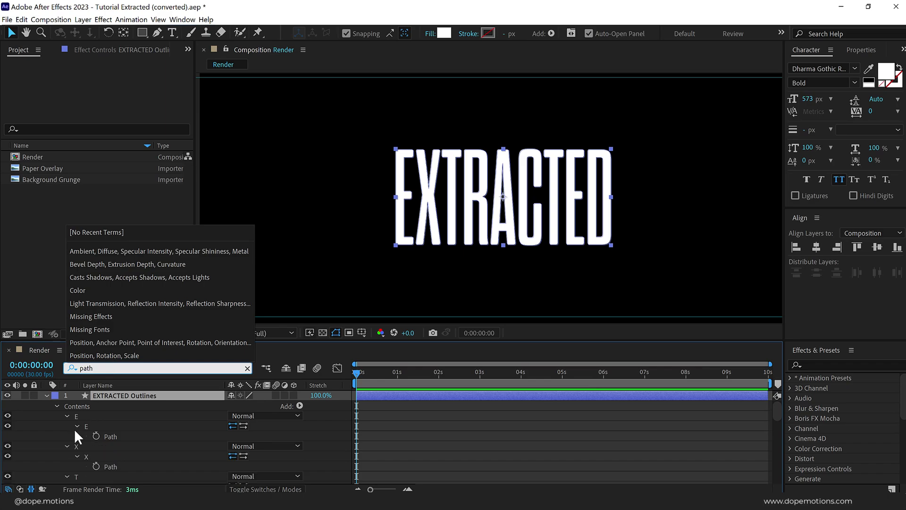
- Enable Path keyframes at 0:00:00:00 for the letters E, X, T, both R paths and the first A path
click(96, 436)
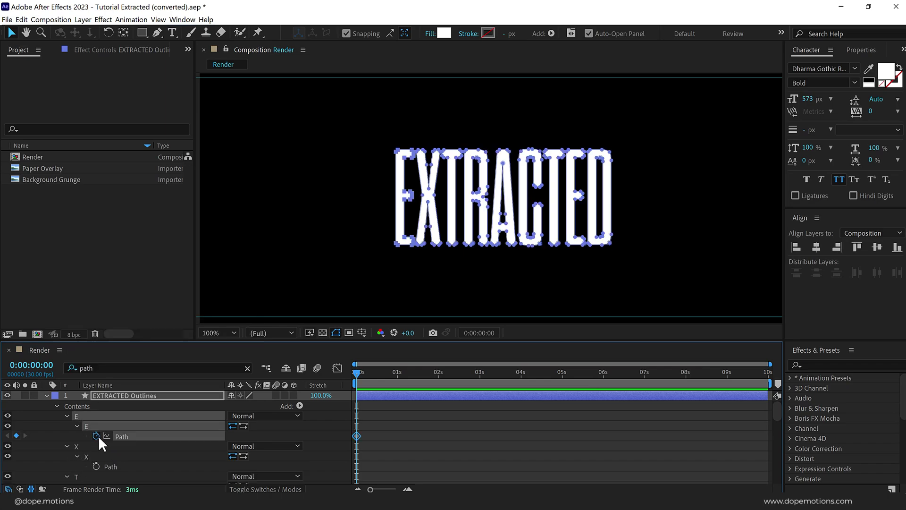
click(96, 466)
drag(118, 339, 124, 251)
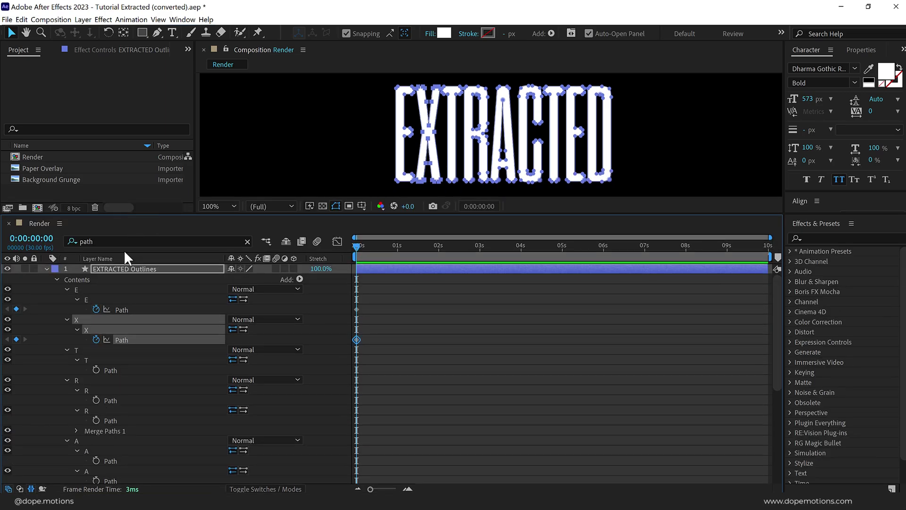
click(96, 371)
click(97, 400)
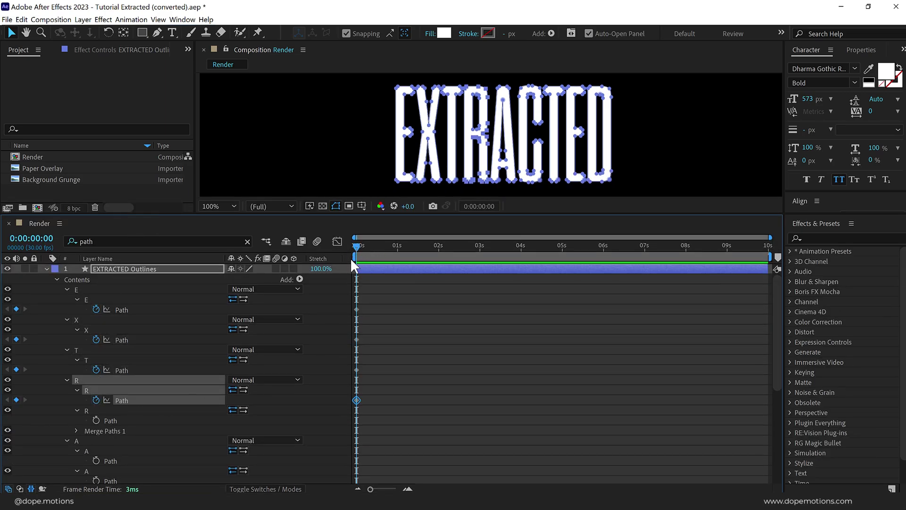
click(97, 420)
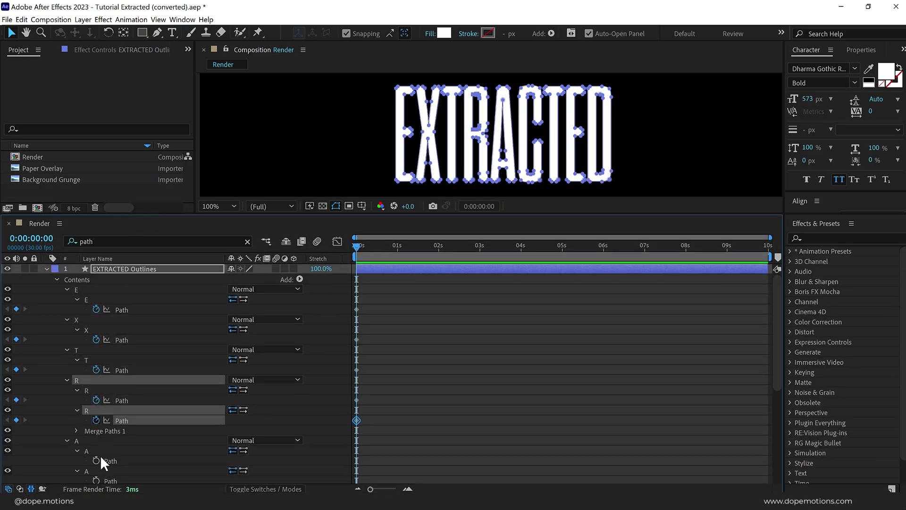
click(95, 460)
- Enable Path keyframes at 0:00:00:00 for the second A path and the letters C, T, E and both D paths
scroll(188, 379, down, 5)
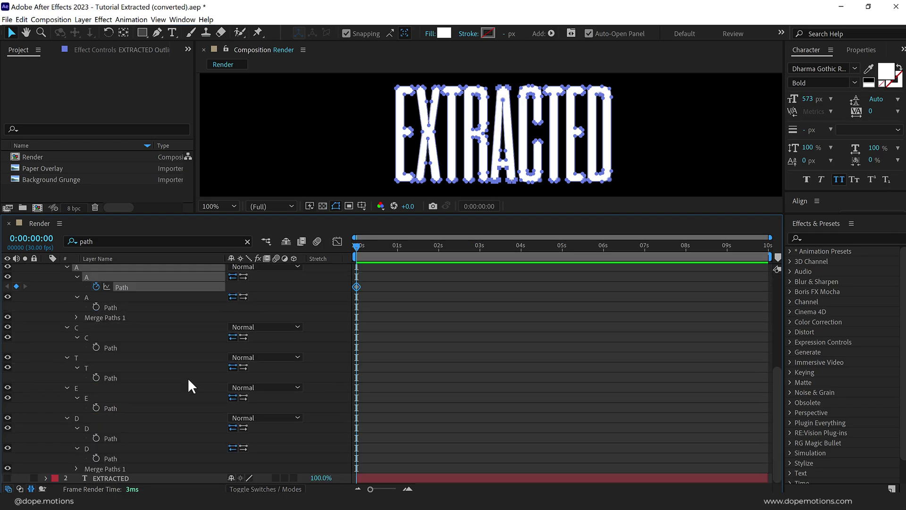
click(97, 307)
click(97, 347)
click(96, 378)
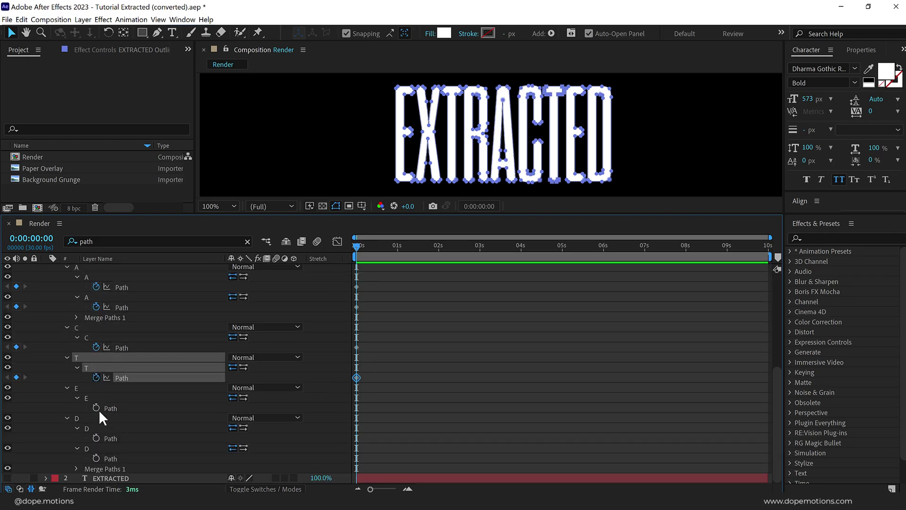
click(96, 408)
click(96, 439)
click(96, 458)
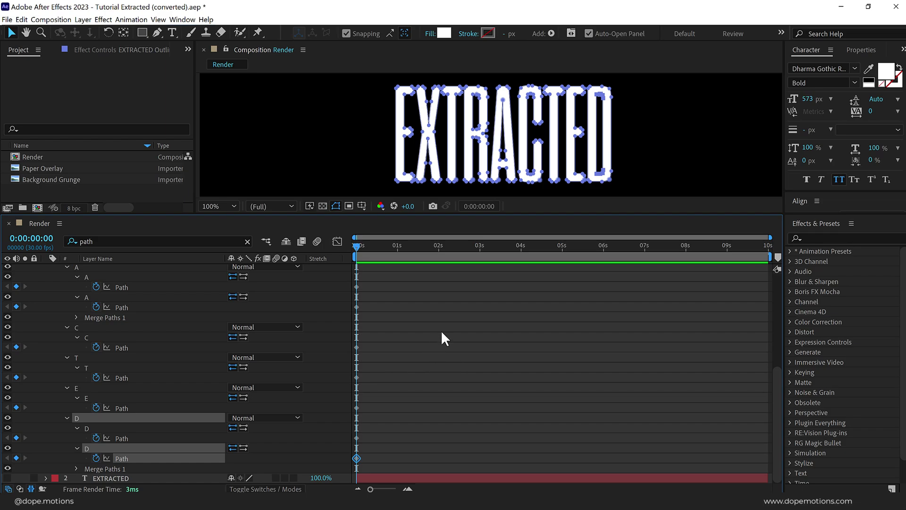
- Reveal only the keyframed Path properties of the EXTRACTED Outlines layer
scroll(442, 331, up, 5)
click(411, 289)
click(410, 269)
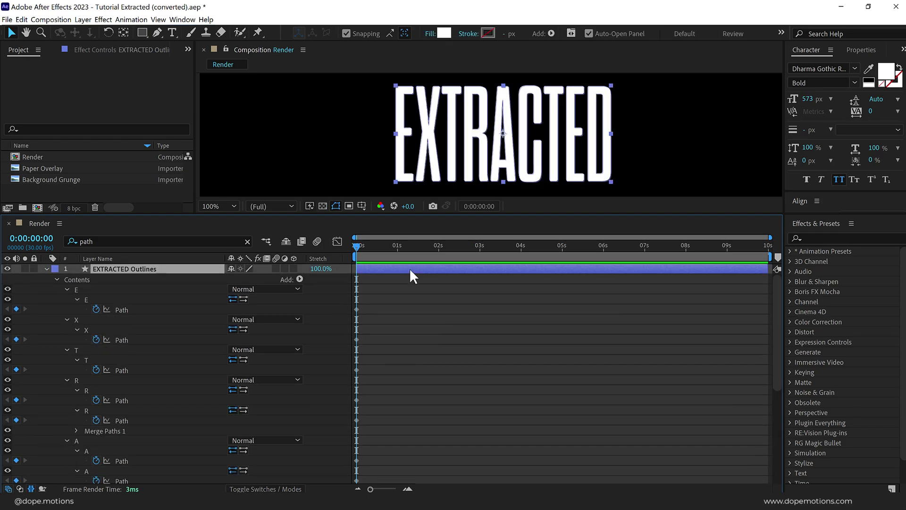
key(u)
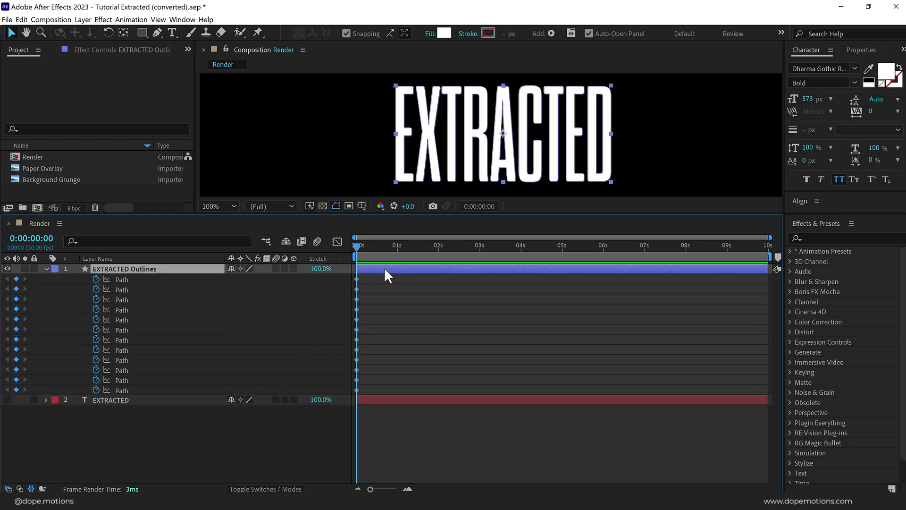
- Move the current time to 0:00:01:15
scroll(407, 309, up, 3)
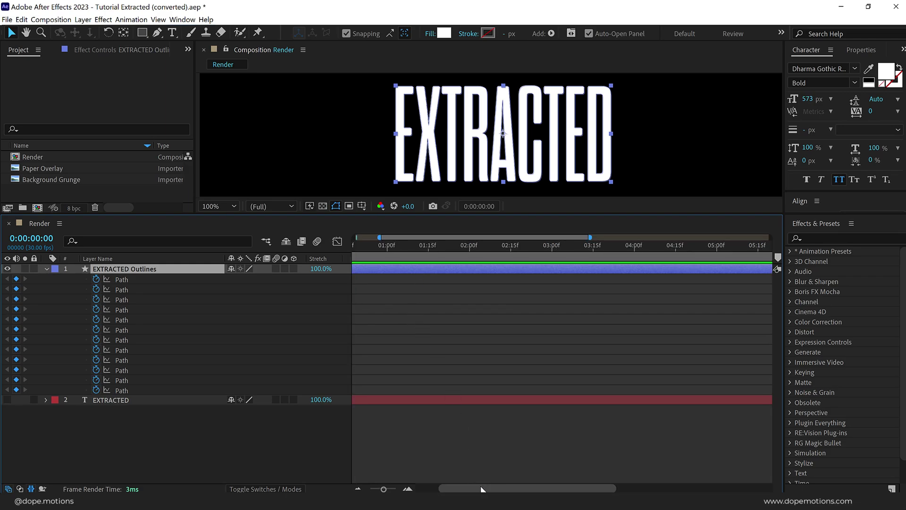
drag(486, 488, 464, 489)
drag(453, 245, 479, 251)
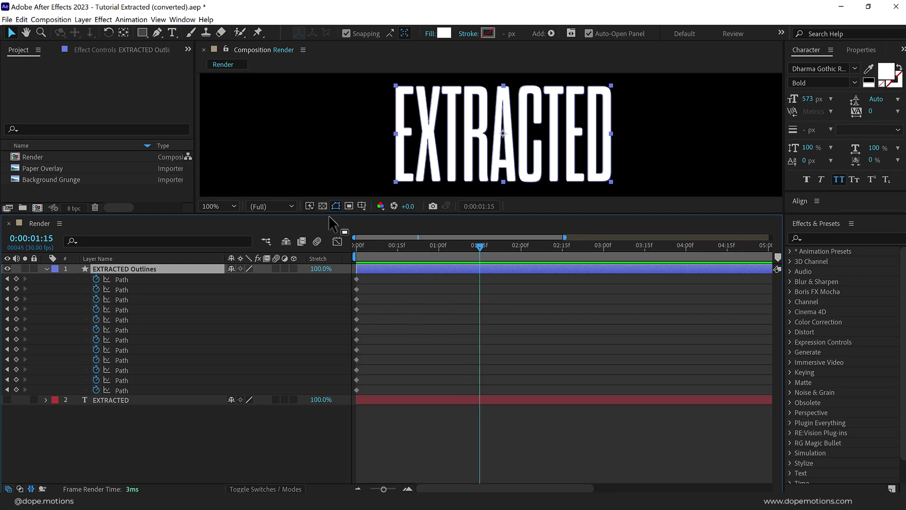
- Select all twelve Path properties of the EXTRACTED Outlines layer
drag(327, 215, 326, 313)
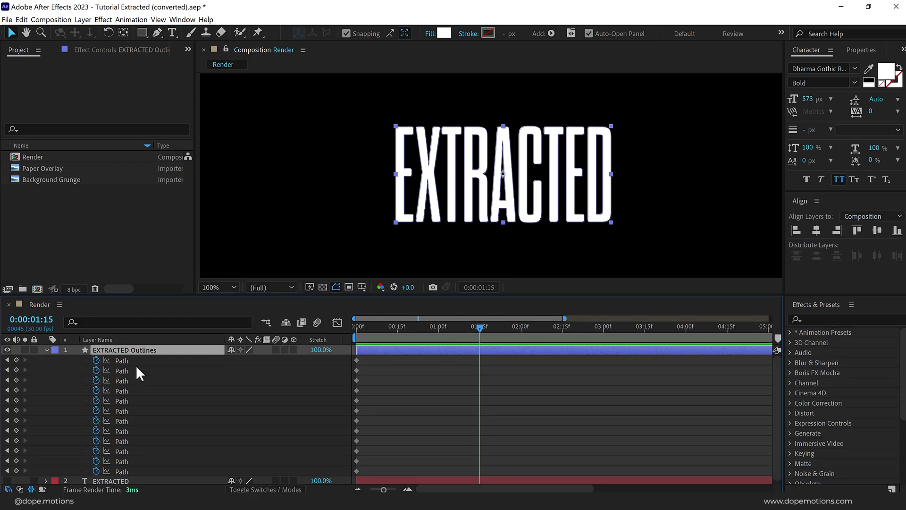
click(126, 309)
ctrl+click(123, 471)
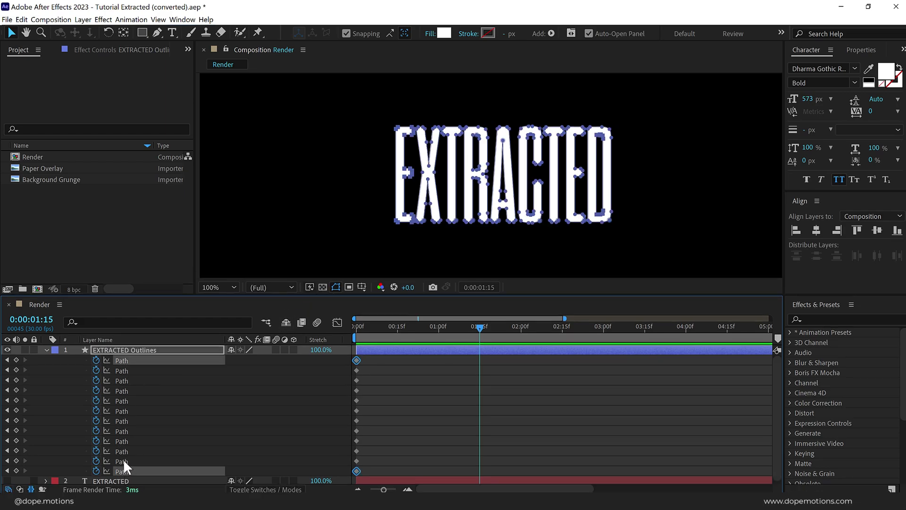
ctrl+click(124, 461)
ctrl+click(124, 451)
ctrl+click(124, 441)
ctrl+click(124, 431)
ctrl+click(122, 421)
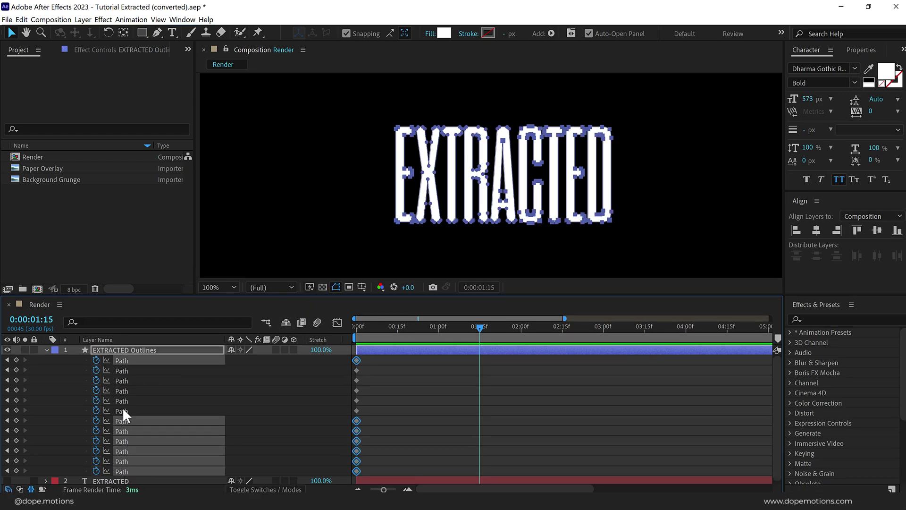
ctrl+click(122, 410)
ctrl+click(121, 401)
ctrl+click(121, 391)
ctrl+click(141, 380)
ctrl+click(152, 368)
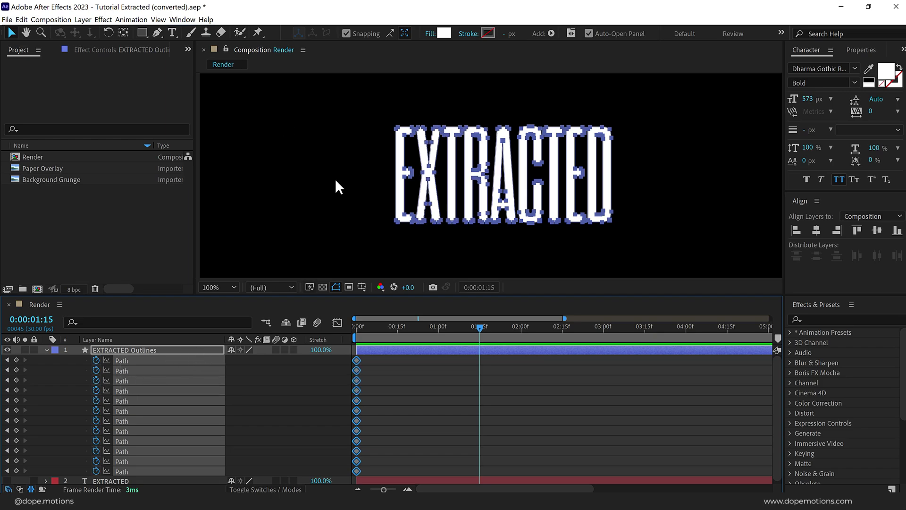
- Select the path points along the bottom of all letters, try moving them, and undo that move
drag(378, 207, 632, 235)
scroll(516, 226, up, 1)
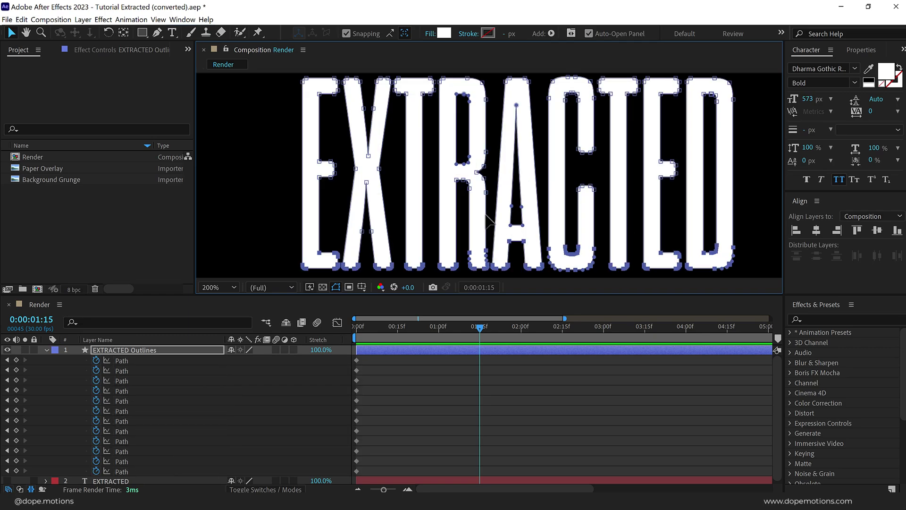
drag(468, 191, 507, 190)
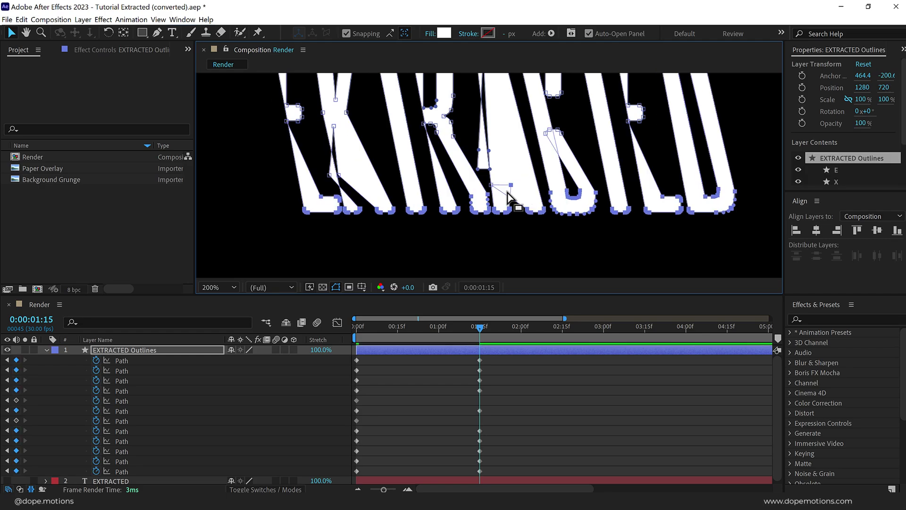
key(ctrl+z)
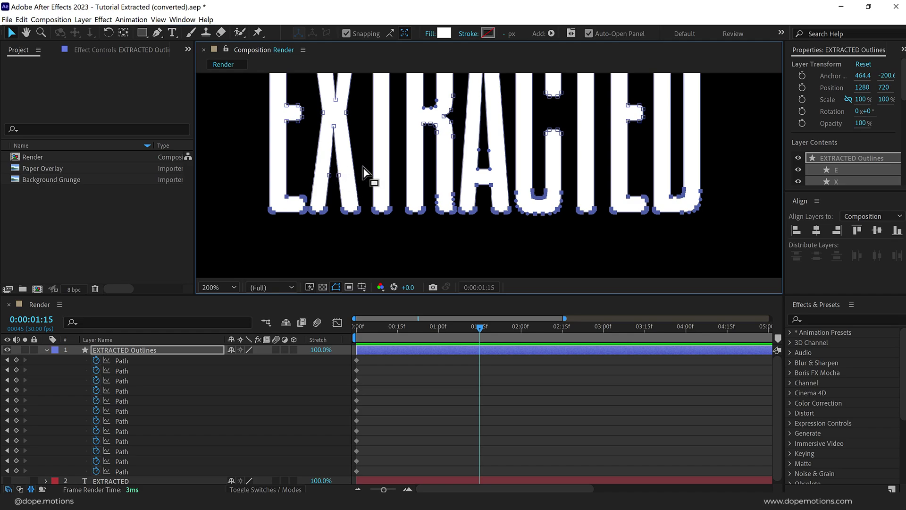
- Add the X's lower inner points to the selection, try stretching the letters down to the bottom guide, and undo the stretch
click(327, 176)
scroll(477, 203, down, 1)
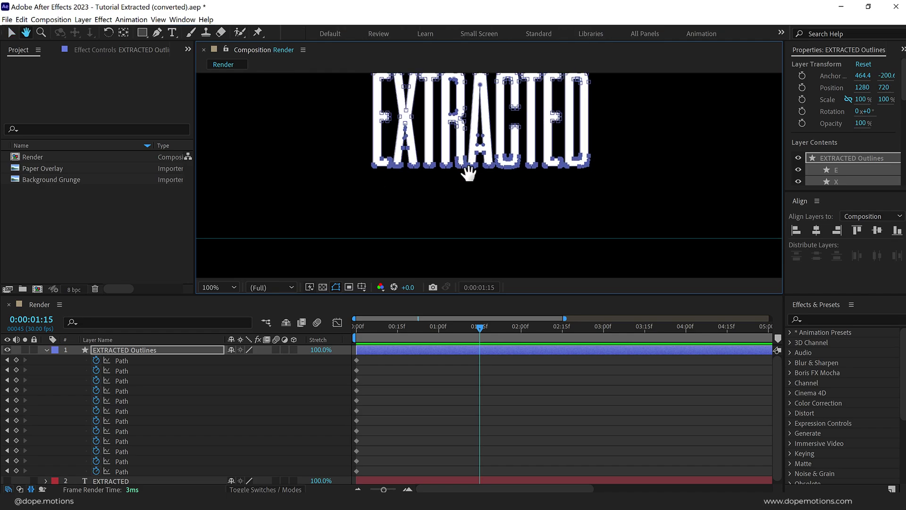
drag(473, 169, 476, 239)
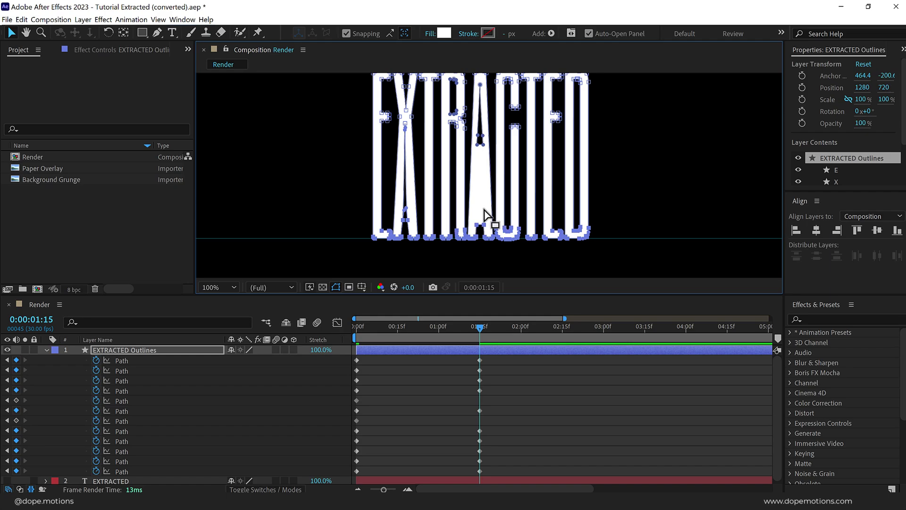
key(ctrl+z)
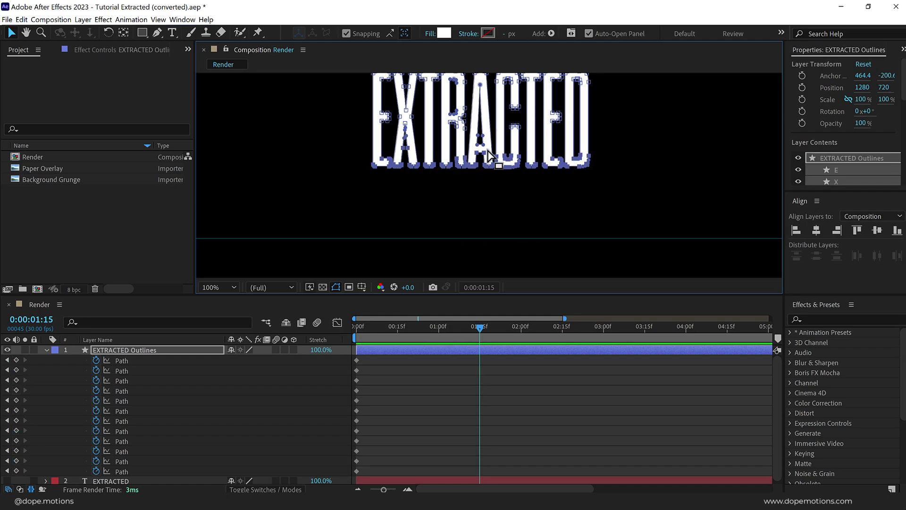
- Deselect the points under the A's crossbar and move the remaining bottom points straight down to the bottom guide
scroll(480, 151, up, 4)
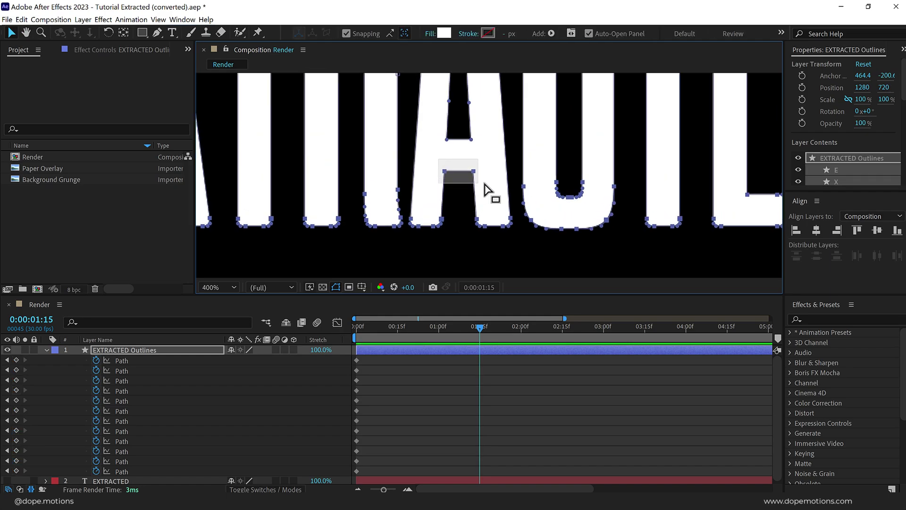
scroll(487, 204, down, 4)
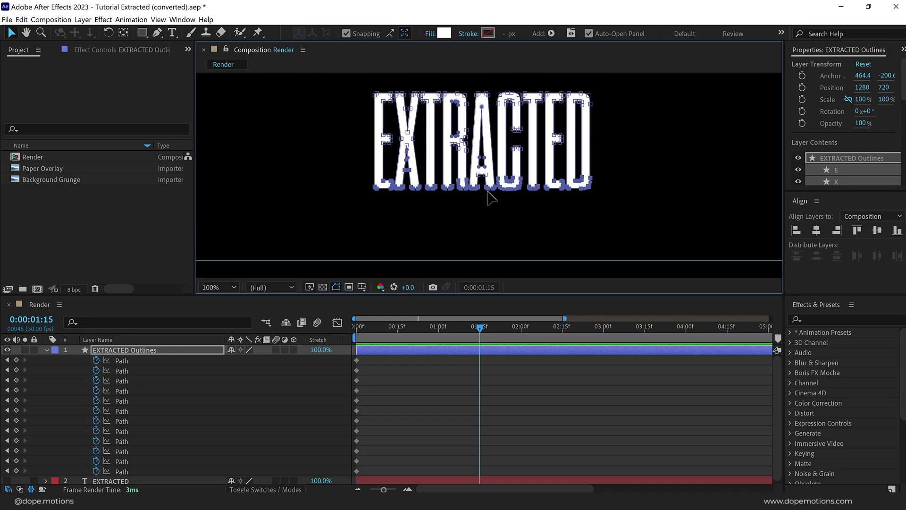
drag(488, 191, 491, 258)
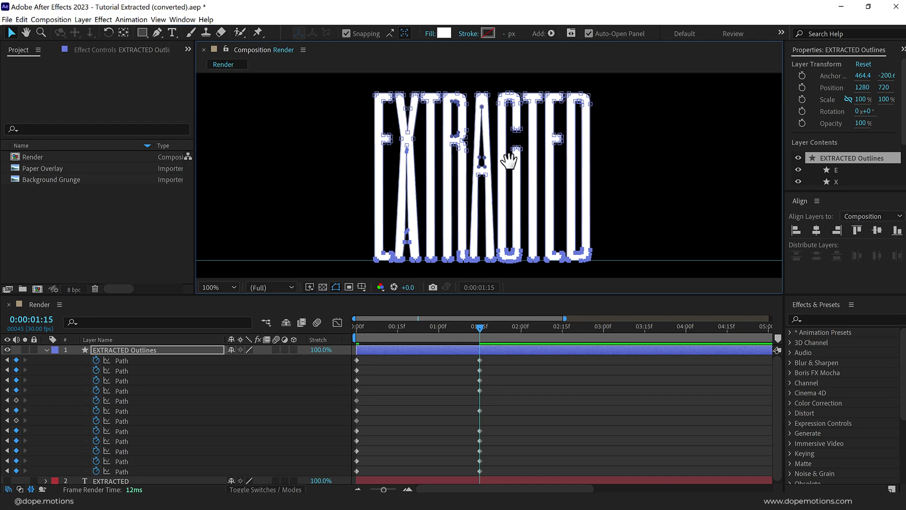
- Select the points along the top of all letters, move them straight up to the top guide, and deselect the layer
drag(502, 159, 494, 233)
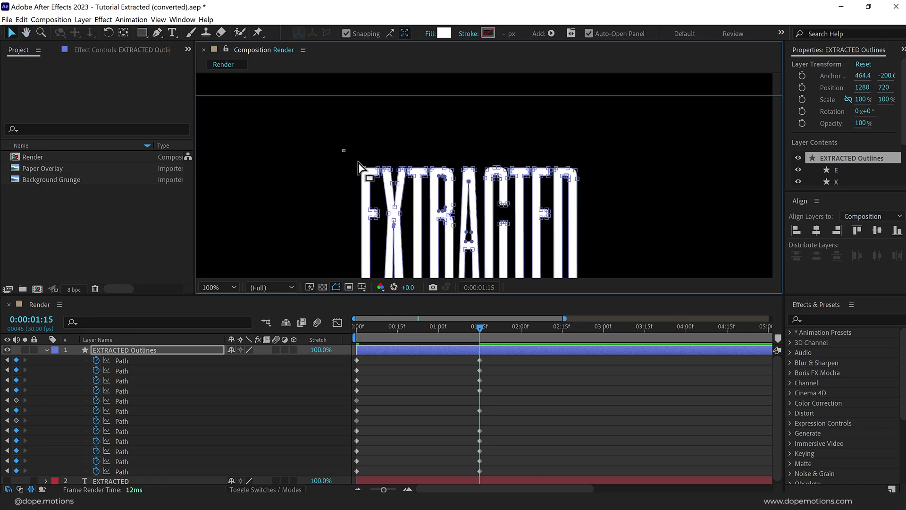
drag(342, 150, 573, 107)
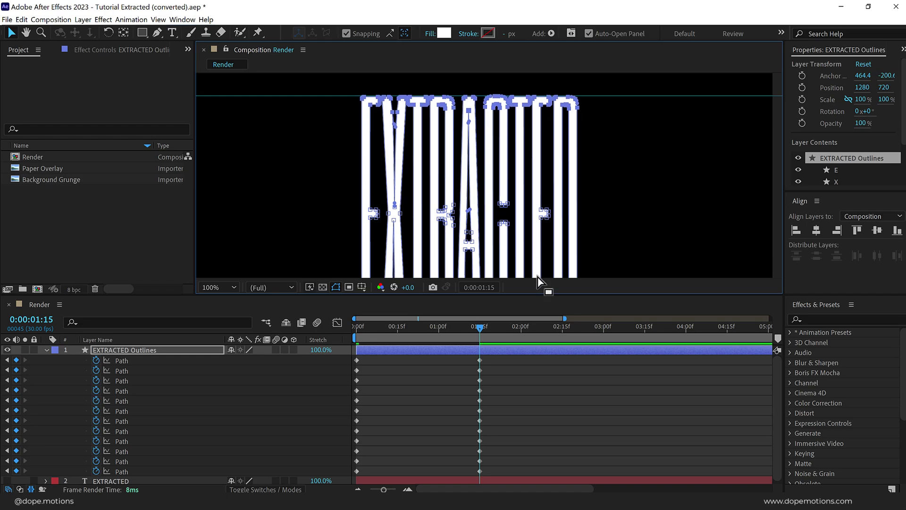
click(551, 378)
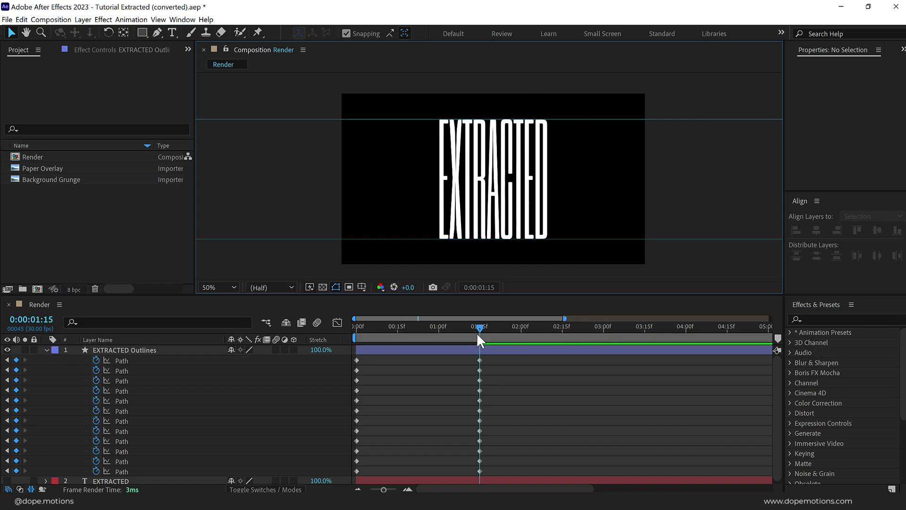
- Preview the stretch animation from the start and park the current time at 0:00:01:20
drag(477, 332, 343, 335)
key(space)
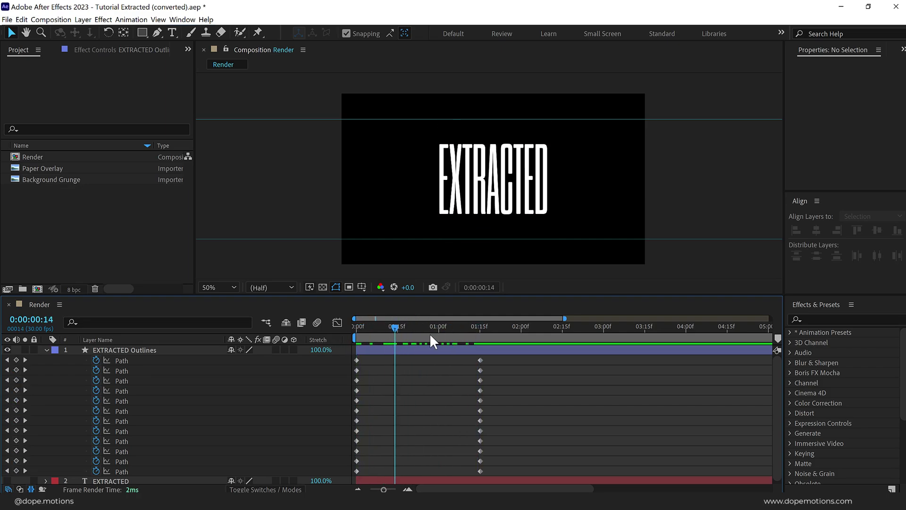
click(503, 330)
mouse_move(503, 330)
mouse_down()
mouse_move(386, 334)
mouse_move(493, 330)
mouse_up()
- Select all Path keyframes at both times and apply Easy Ease to them
drag(366, 459, 346, 474)
right_click(479, 364)
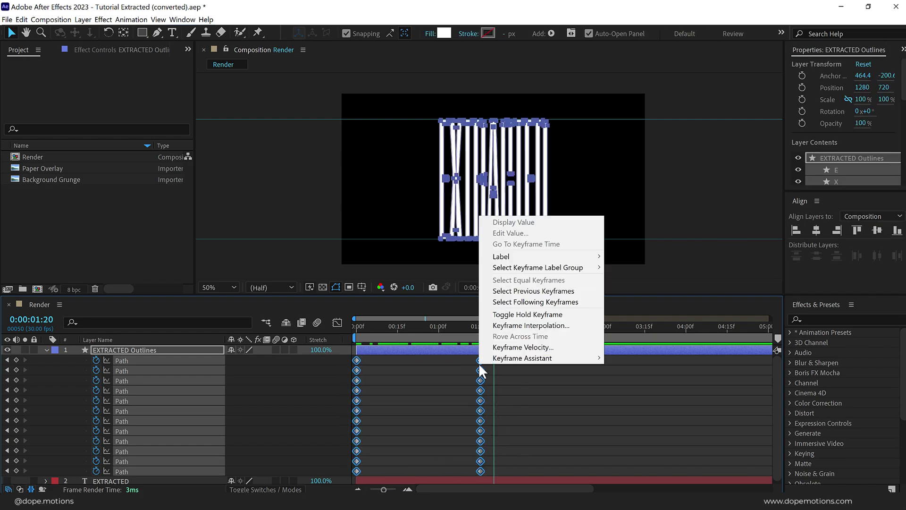
mouse_move(565, 363)
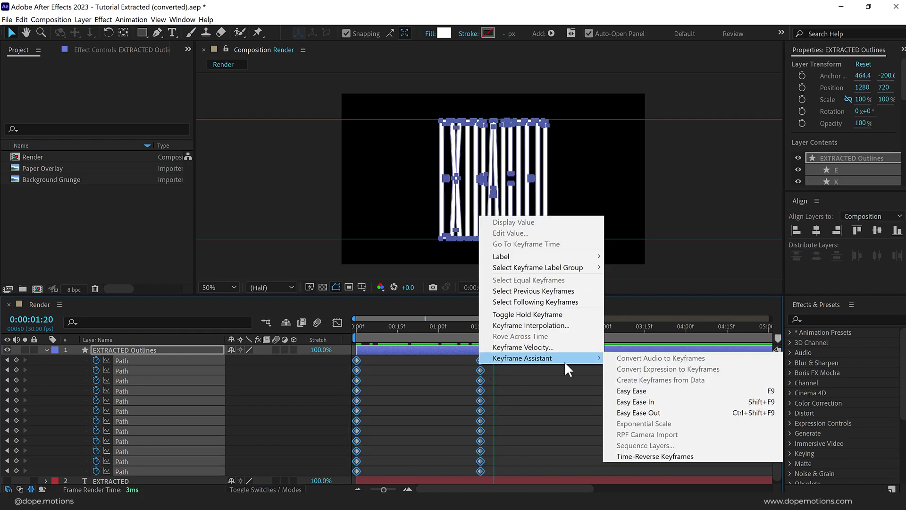
click(630, 391)
- Display the Path keyframes' speed graph and increase both keyframes' influence so the stretch speed peaks sharply at about 0:00:00:23
click(338, 325)
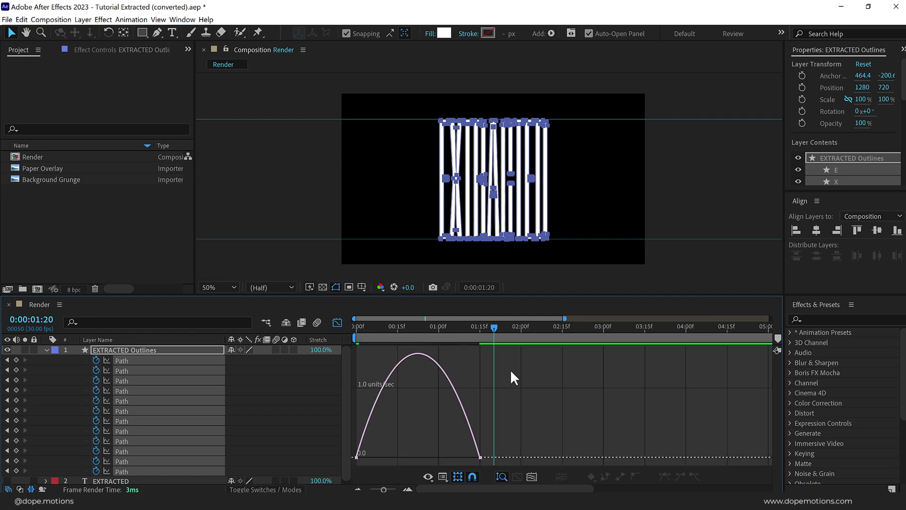
right_click(536, 369)
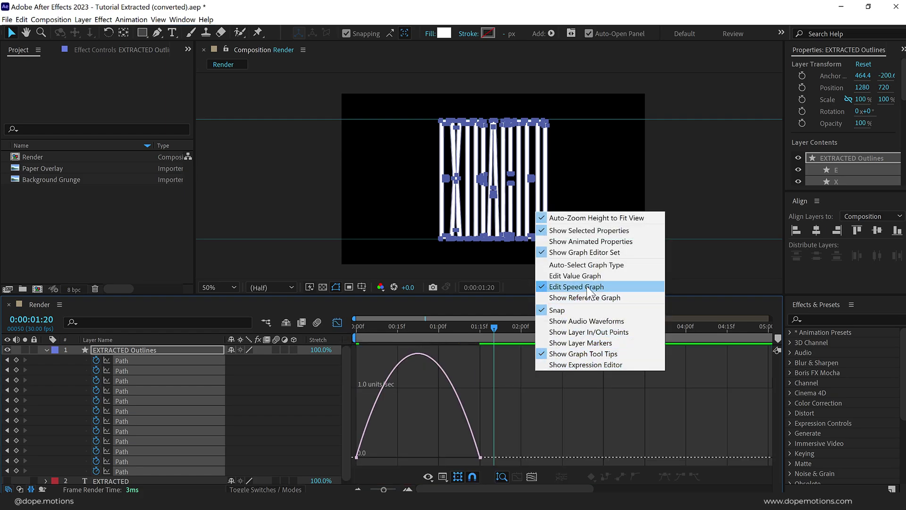
click(417, 329)
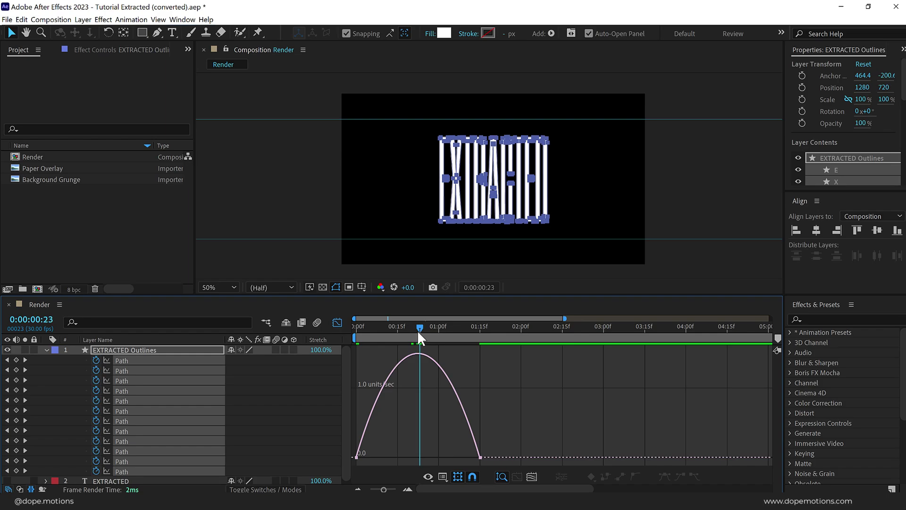
drag(353, 460, 432, 451)
click(461, 453)
- Preview the eased stretch animation from the start and return the timeline from graph to keyframe view
key(Home)
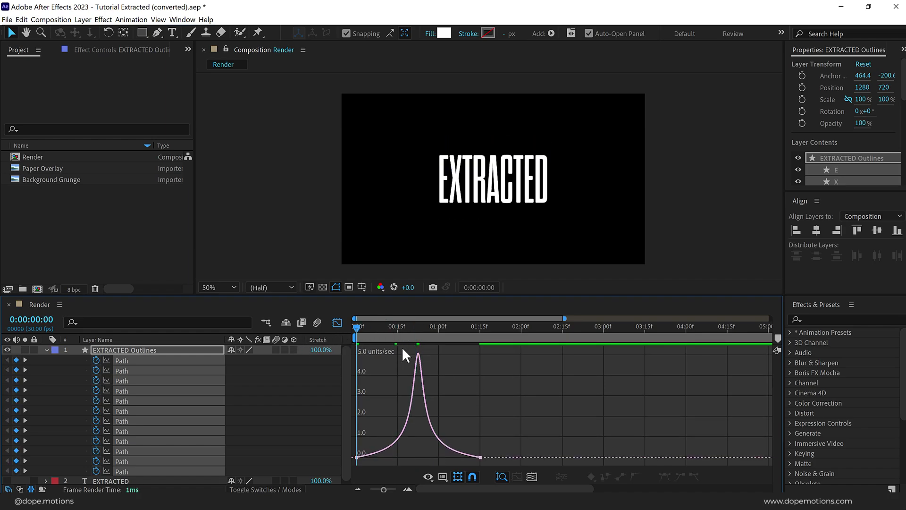
key(space)
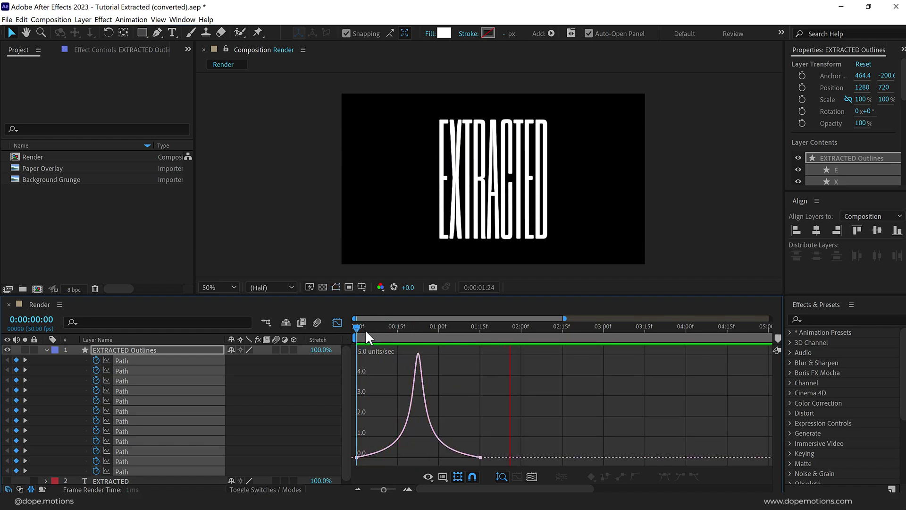
key(space)
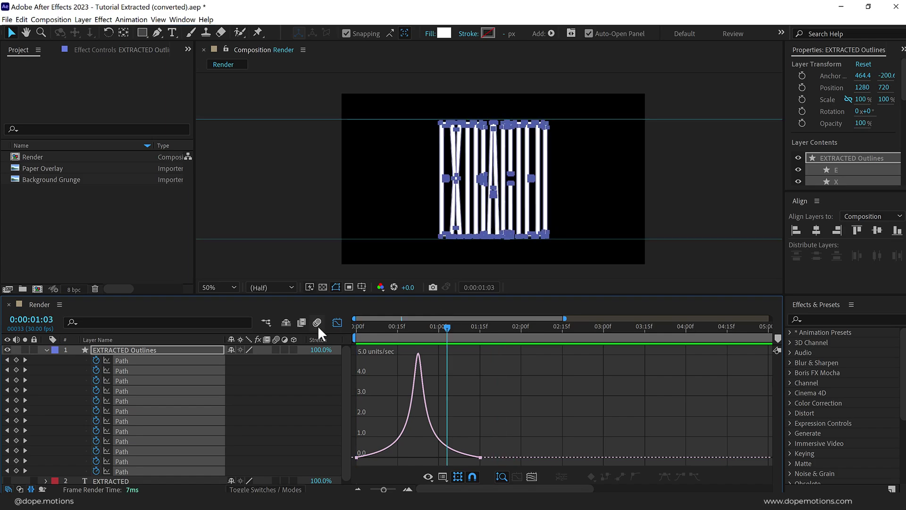
click(337, 323)
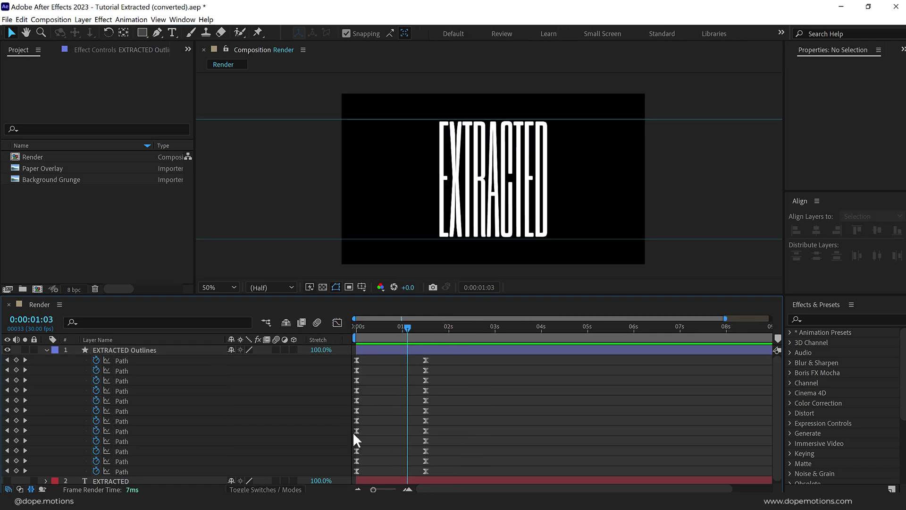
- Copy all Path keyframes at the first frame and paste them at 0:00:03:00
drag(370, 356, 339, 479)
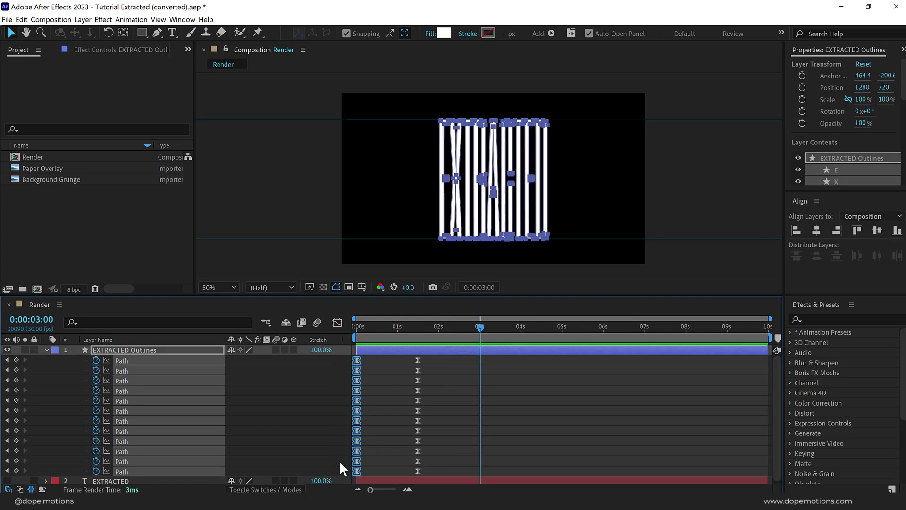
key(ctrl+c)
key(ctrl+v)
- Shape the speed curve between 0:00:01:15 and 0:00:03:00 into a sharp central peak, with about 80% influence on the last keyframes
drag(502, 355, 408, 477)
click(337, 323)
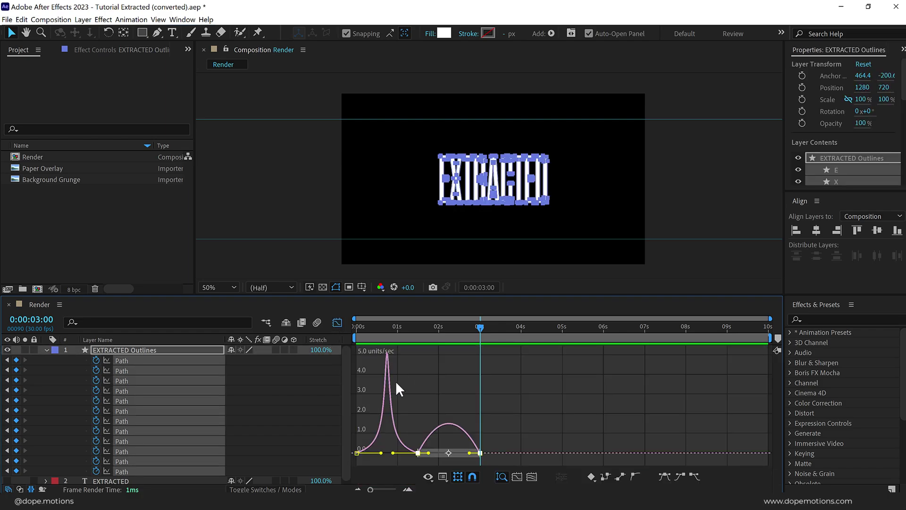
scroll(396, 381, up, 2)
click(500, 328)
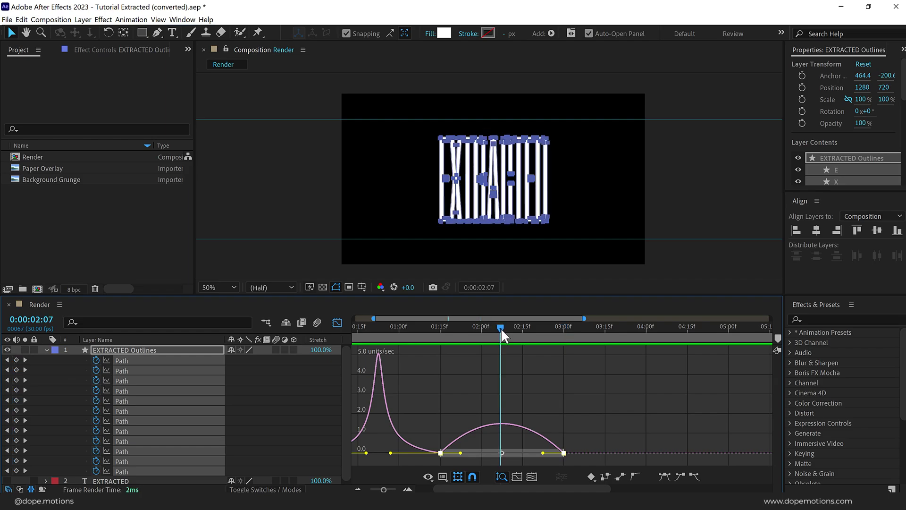
scroll(486, 380, up, 2)
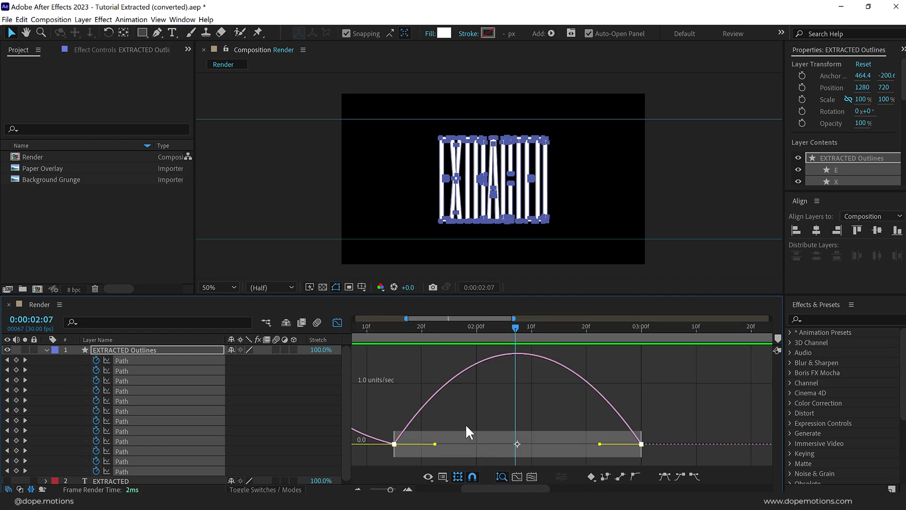
drag(465, 424, 494, 452)
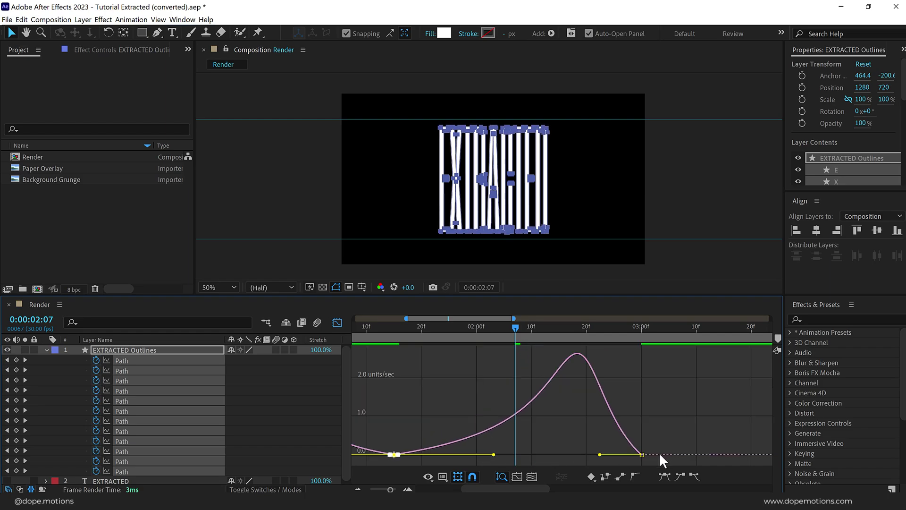
click(642, 452)
drag(600, 453, 542, 452)
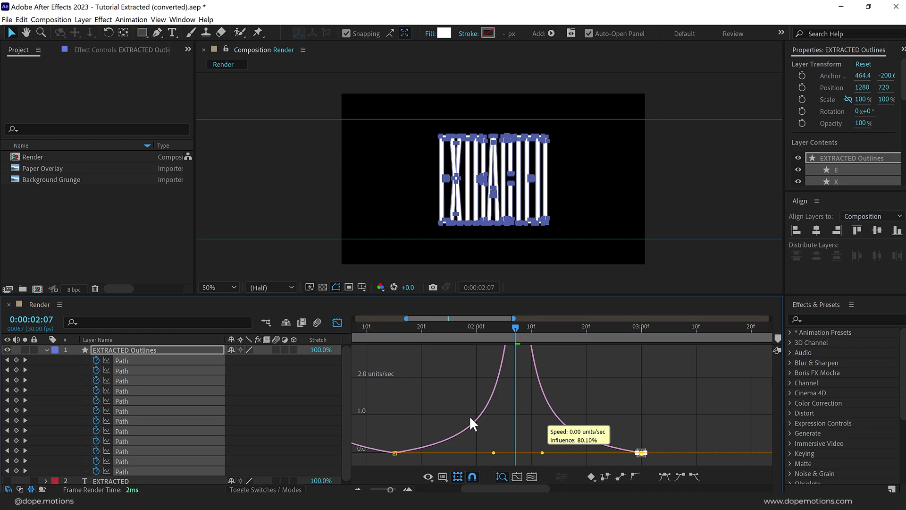
- Leave the graph view, end the work area at 0:00:03:00, and preview the stretch and return
click(337, 322)
key(minus)
key(minus)
drag(473, 331, 487, 333)
click(564, 372)
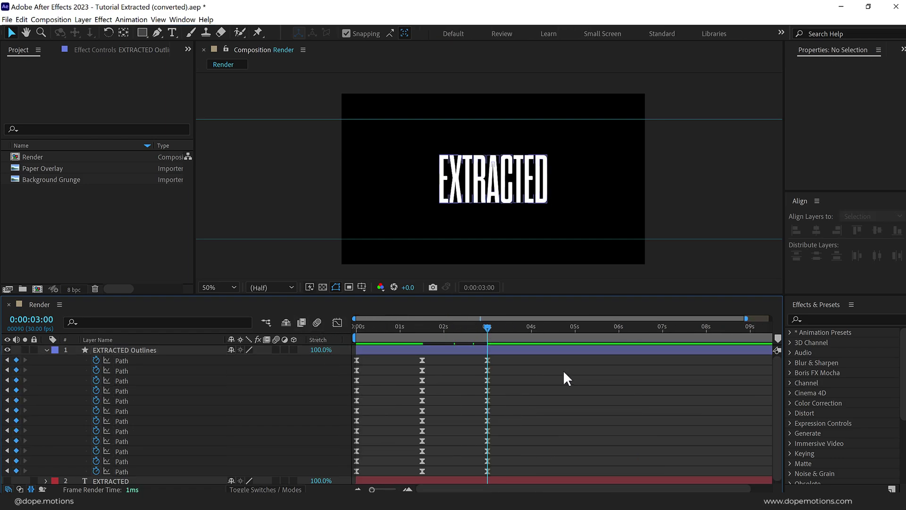
key(n)
key(space)
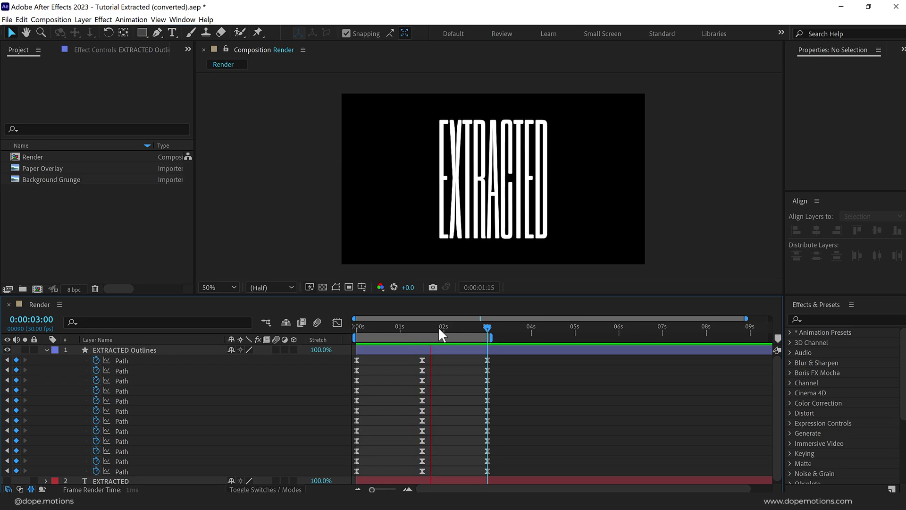
- Copy all Path keyframes at 0:00:01:15 and 0:00:03:00 and paste them at 0:00:04:15
drag(438, 327, 495, 331)
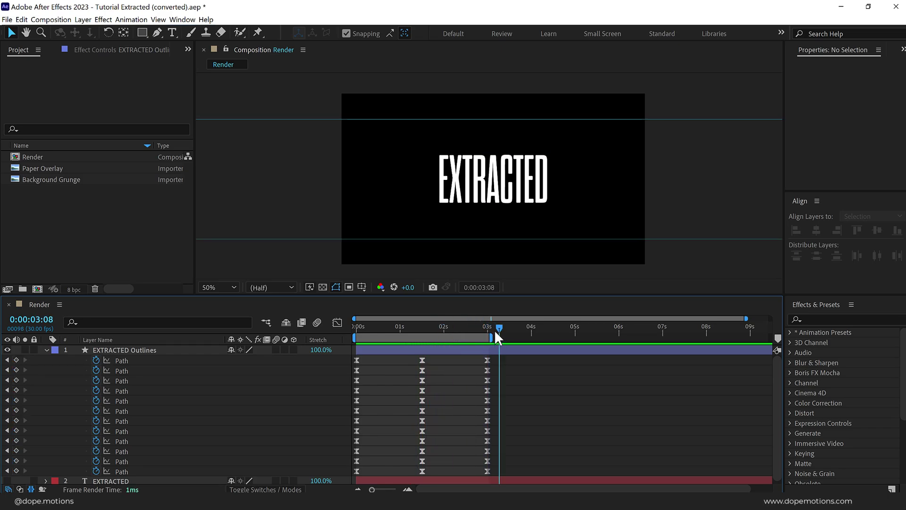
scroll(458, 357, down, 1)
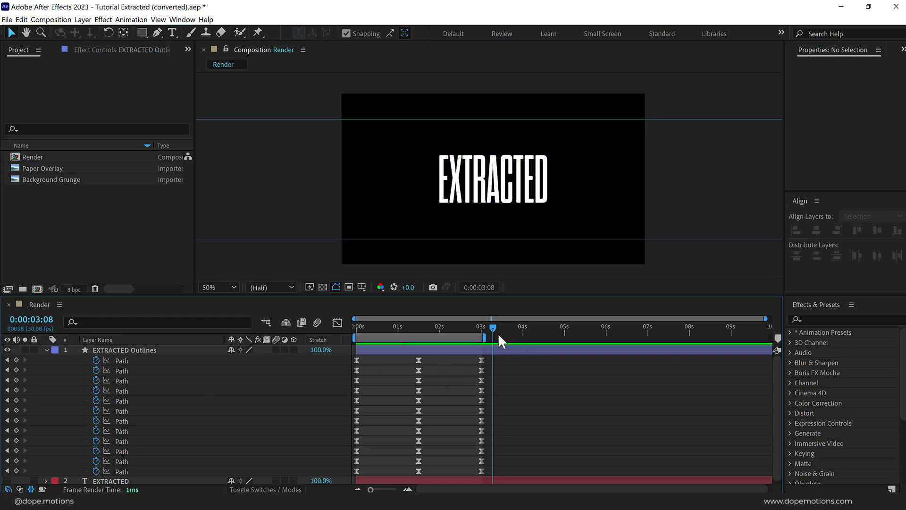
drag(500, 331, 544, 335)
drag(410, 358, 492, 475)
key(ctrl+v)
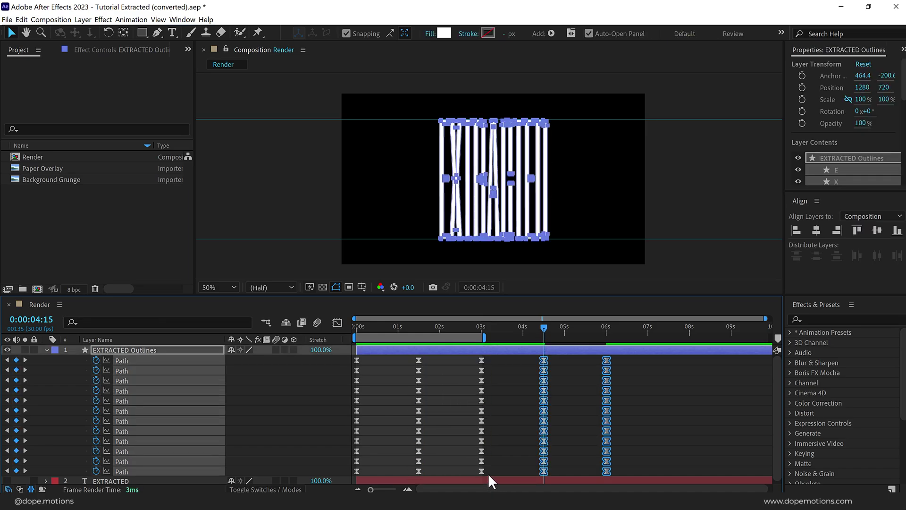
- Extend the work area past seven seconds and paste the copied Path keyframes again at 0:00:07:13
drag(474, 325, 662, 336)
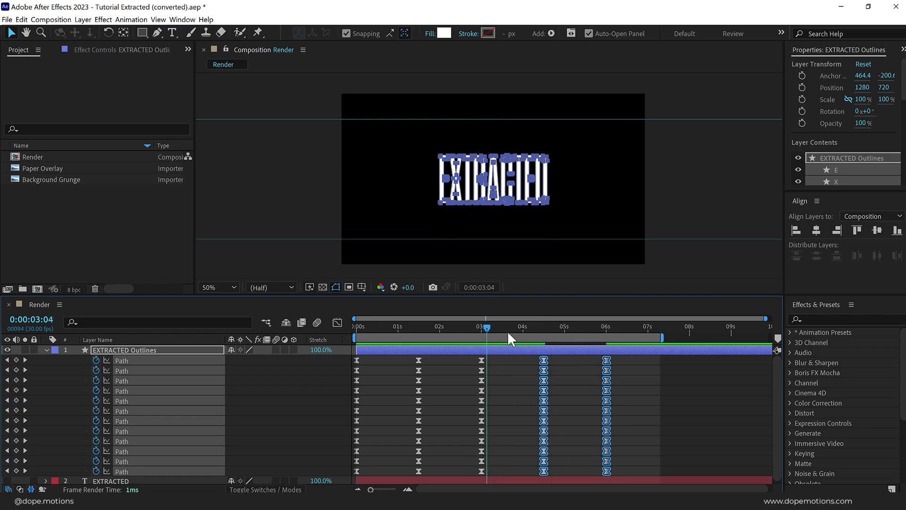
click(479, 325)
drag(479, 333, 669, 333)
click(681, 363)
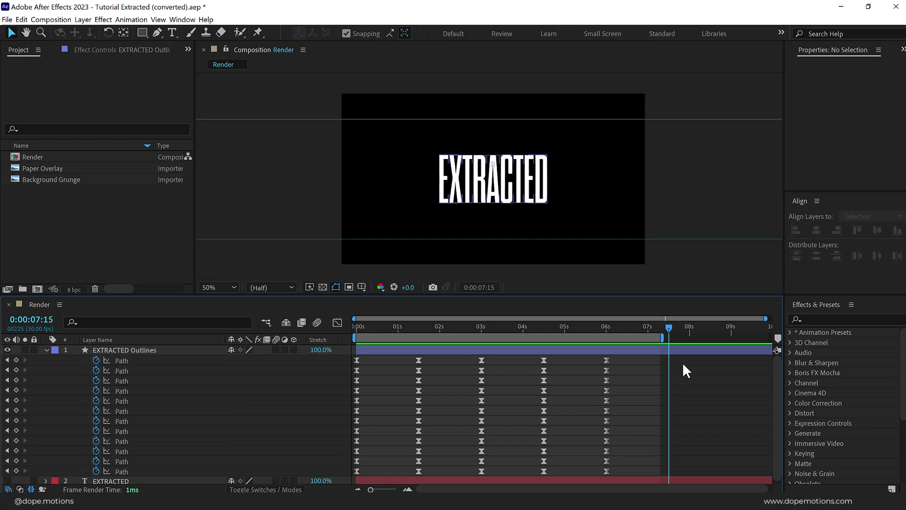
click(677, 350)
key(ctrl+v)
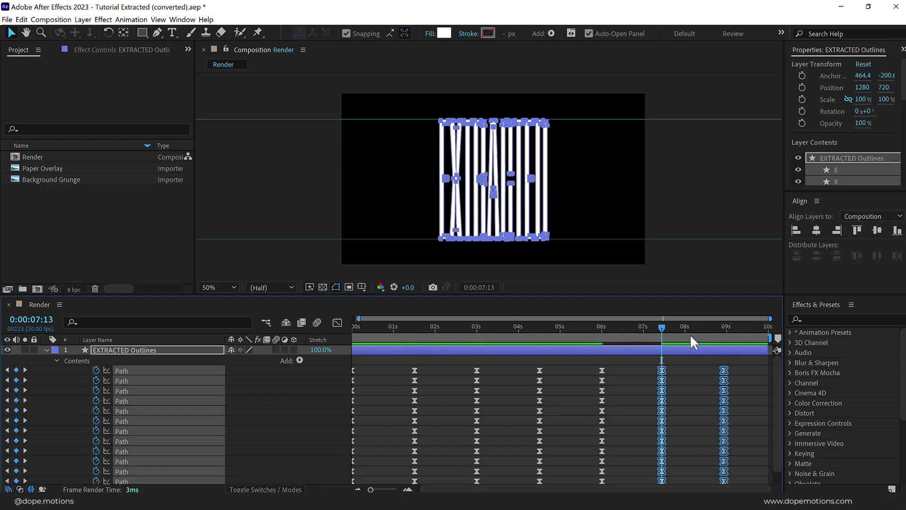
- End the work area at the last Path keyframes, deselect them, and move the current time to 0:00:09:00
click(726, 327)
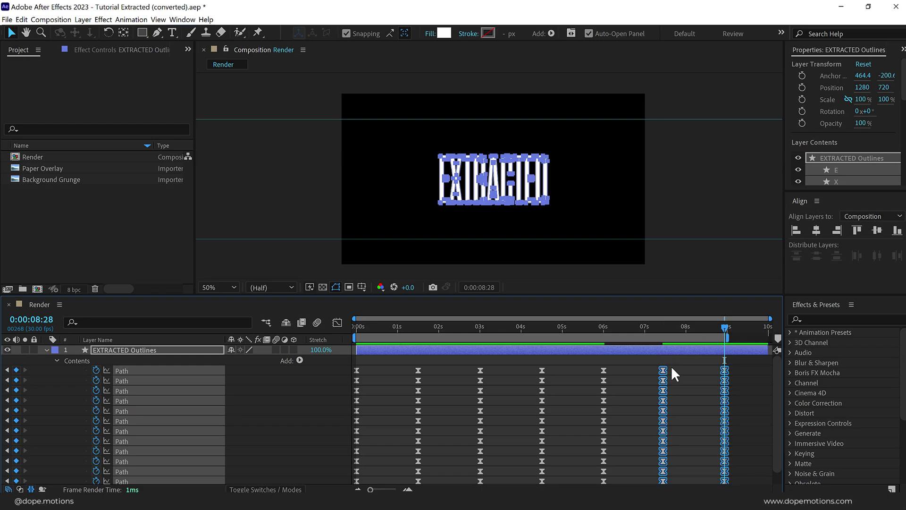
click(687, 369)
drag(381, 325, 724, 362)
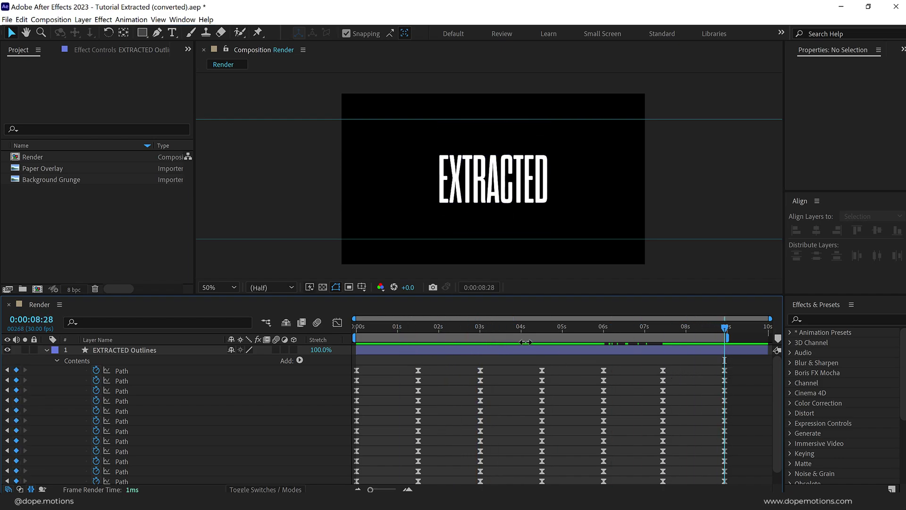
key(Page_Down)
click(455, 351)
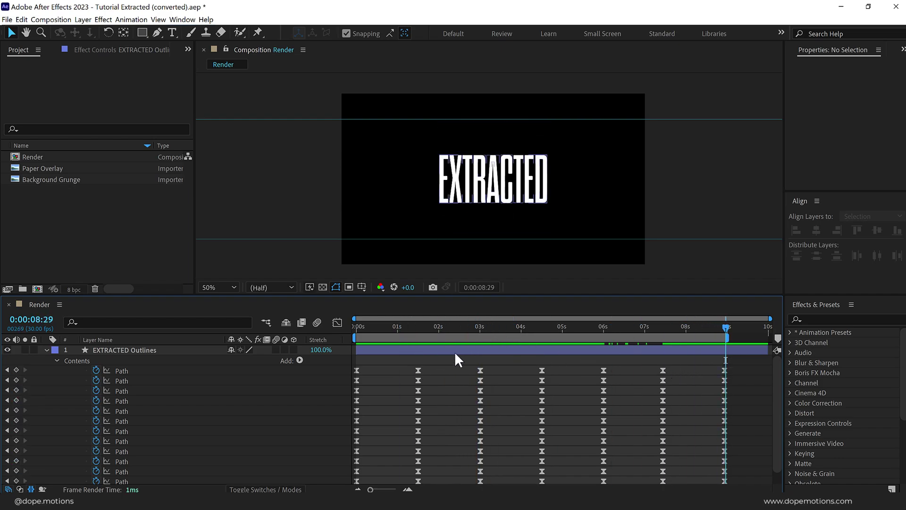
key(Page_Down)
- Trim the composition to the work area, then return to the first frame and collapse the EXTRACTED Outlines layer's properties
right_click(459, 339)
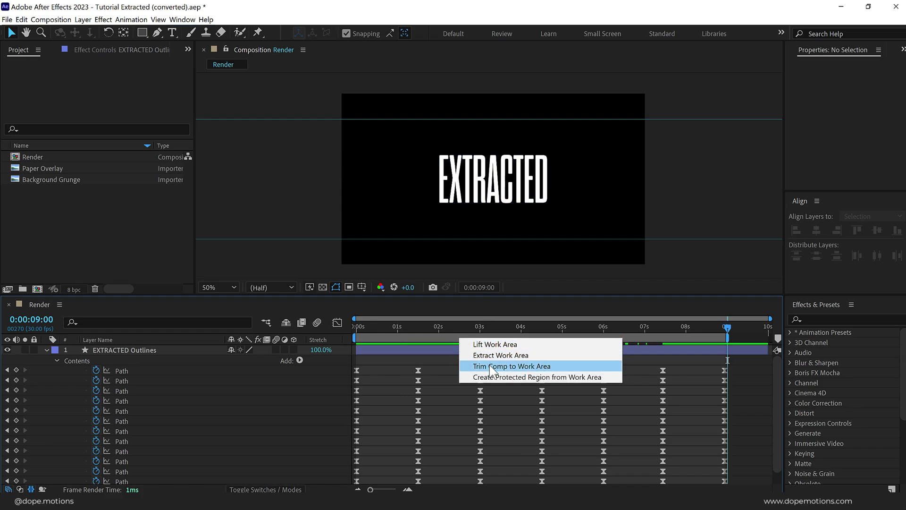
click(491, 366)
drag(763, 329, 71, 341)
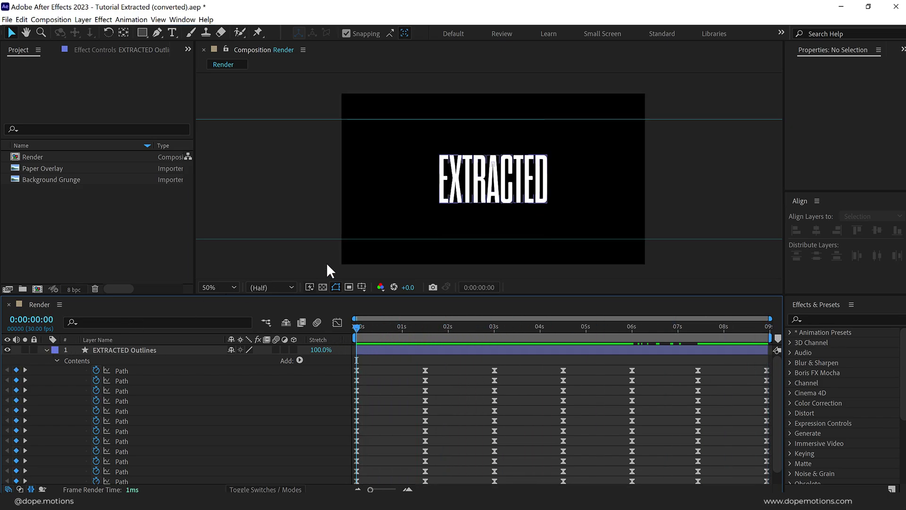
key(u)
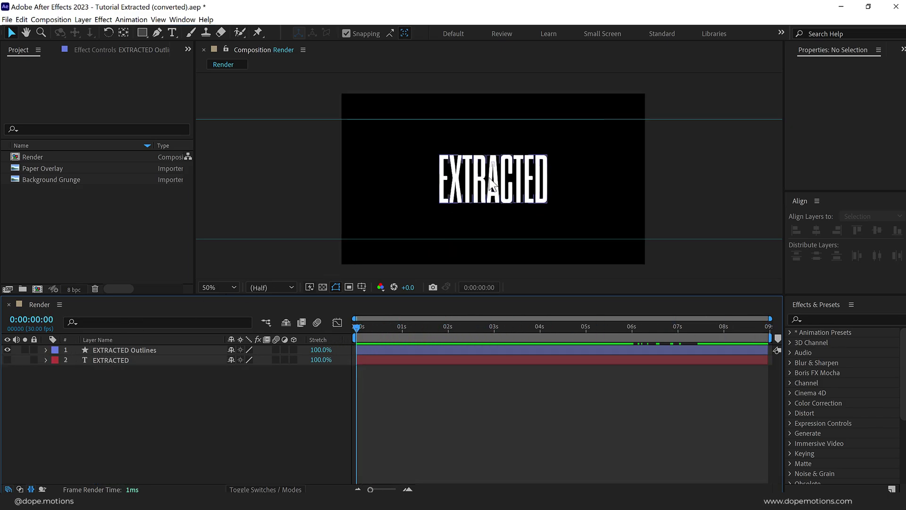
- Create a composition named Map at 2560 x 1440 px, 30 fps, with a duration of 0:00:10:00
click(38, 289)
text(Map)
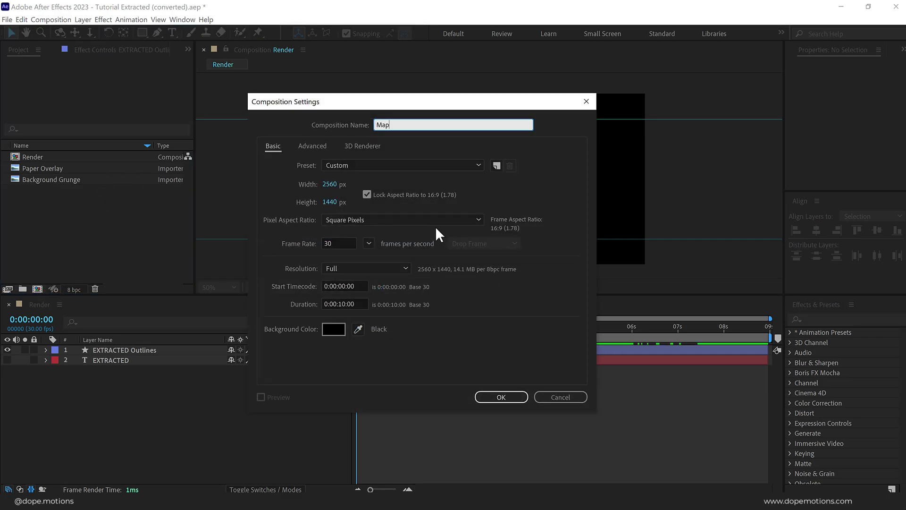
click(501, 398)
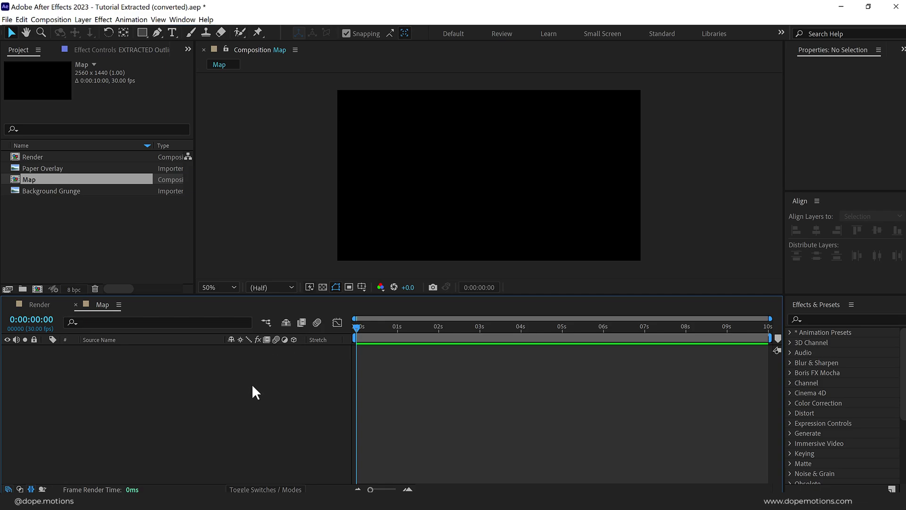
- Add a black 2560 x 1440 px solid named Fractal to the Map composition
key(ctrl+y)
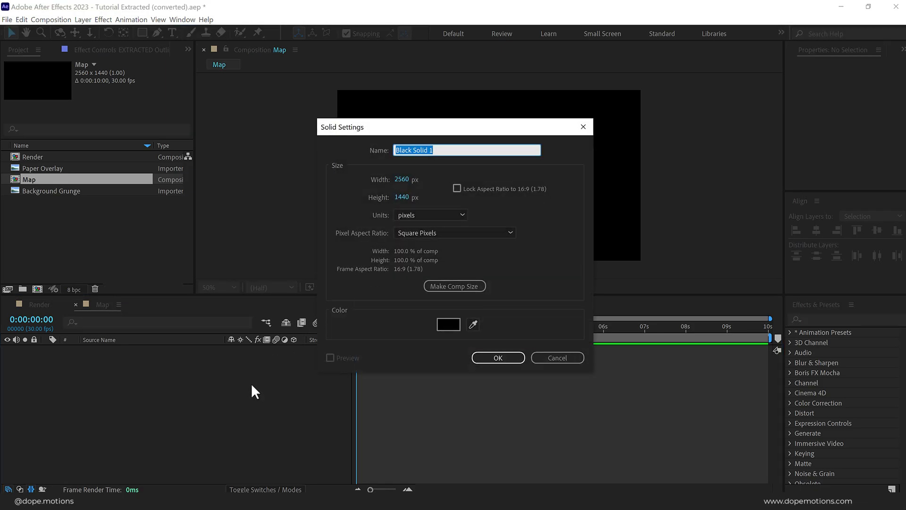
text(Fractal)
key(Return)
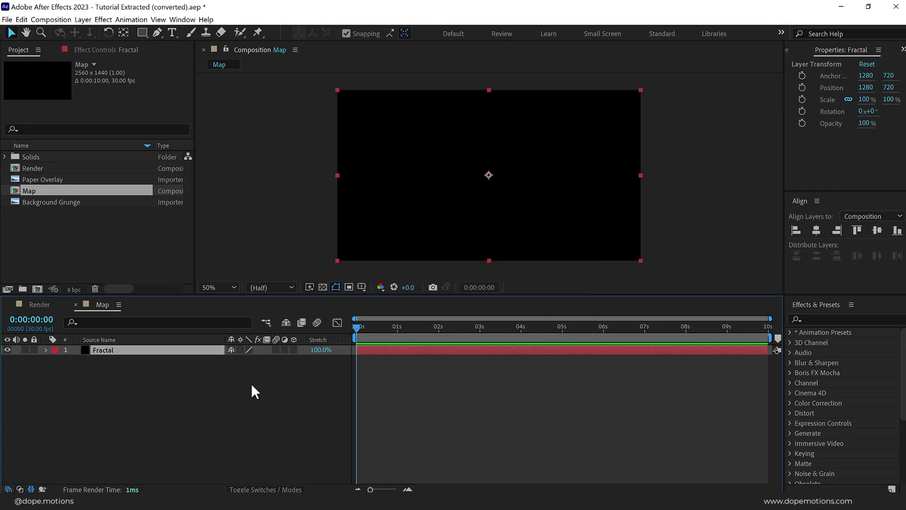
- Apply Gradient Ramp to the Fractal solid and move the ramp's start to the middle of the frame's left edge, about -6, 732
click(815, 319)
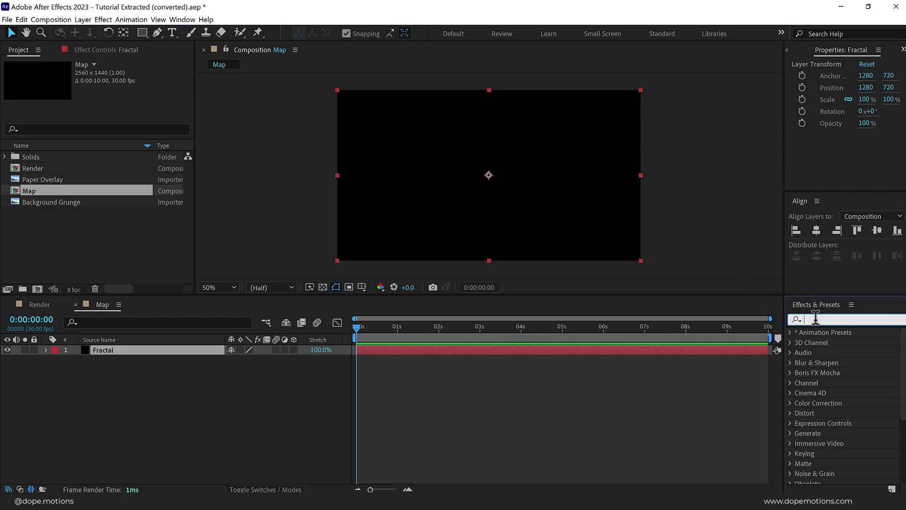
text(grad)
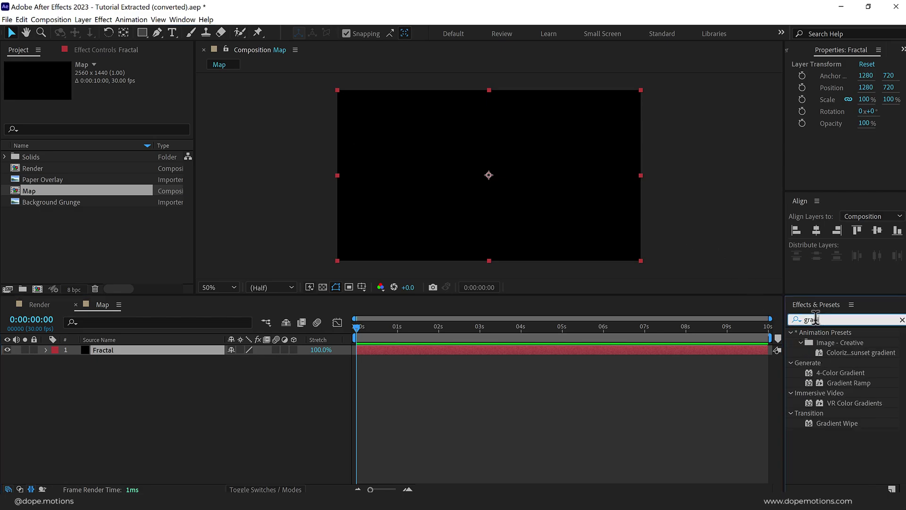
text(i)
double_click(849, 383)
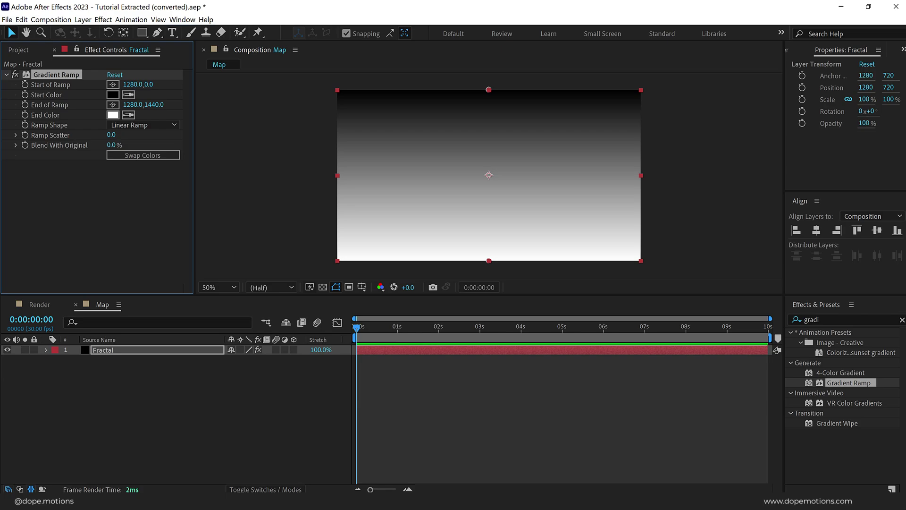
drag(489, 89, 337, 176)
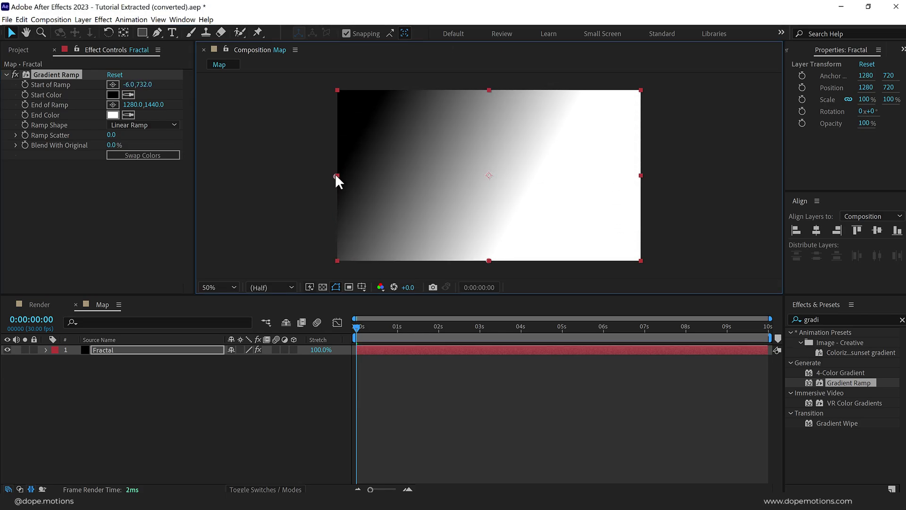
- Set the ramp start's horizontal position to 0 and move the ramp end to the middle of the frame's right edge, about 2560, 730
click(130, 84)
text(0)
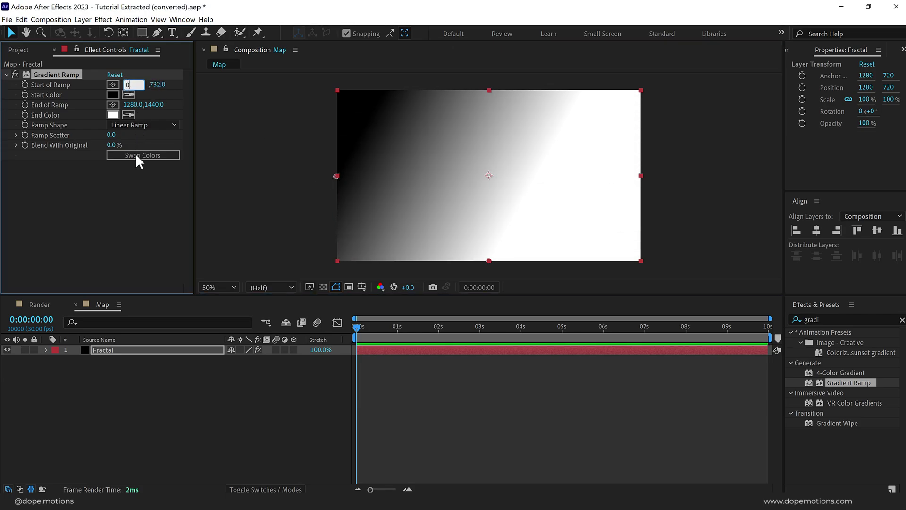
key(Return)
click(57, 75)
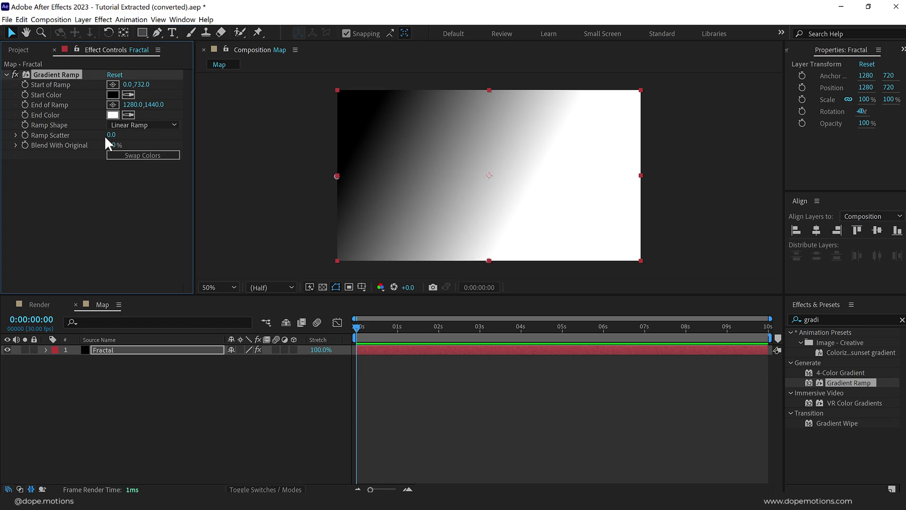
drag(489, 257, 641, 176)
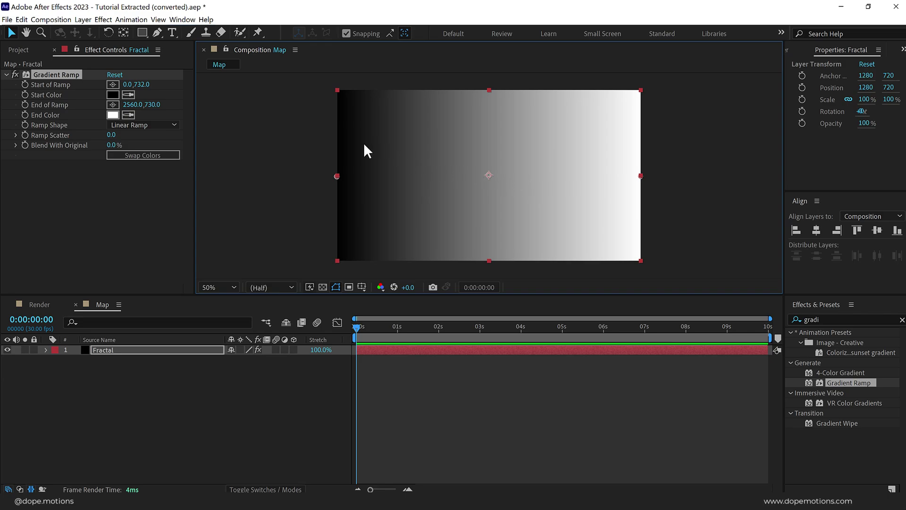
- Apply Tritone to the Fractal solid, with black highlights and white midtones
click(841, 320)
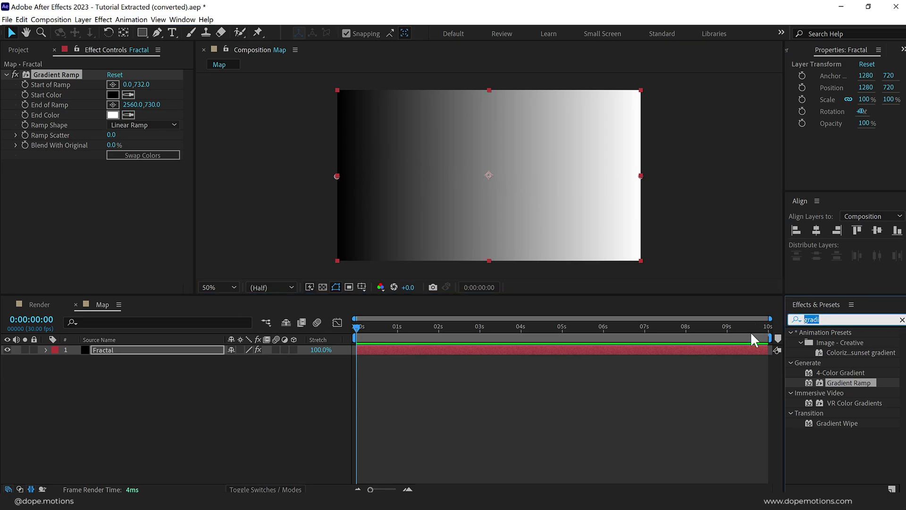
text(tr)
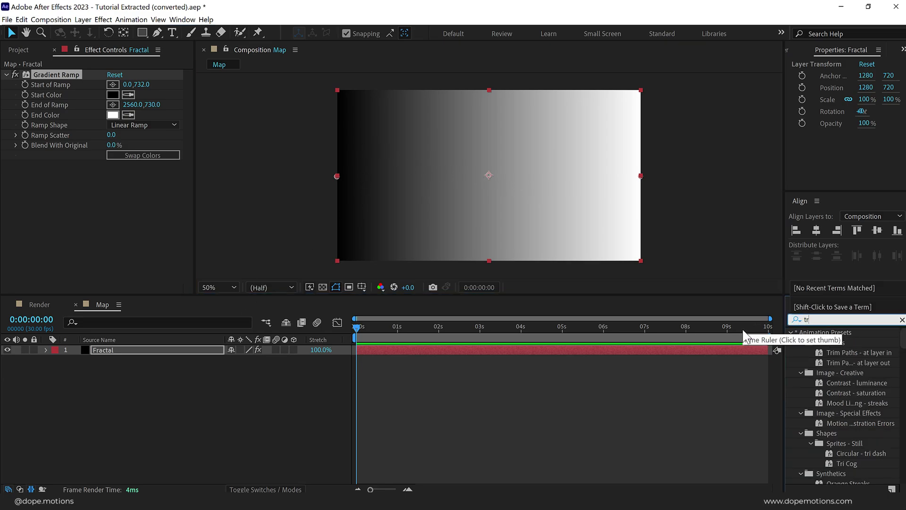
text(it)
double_click(818, 343)
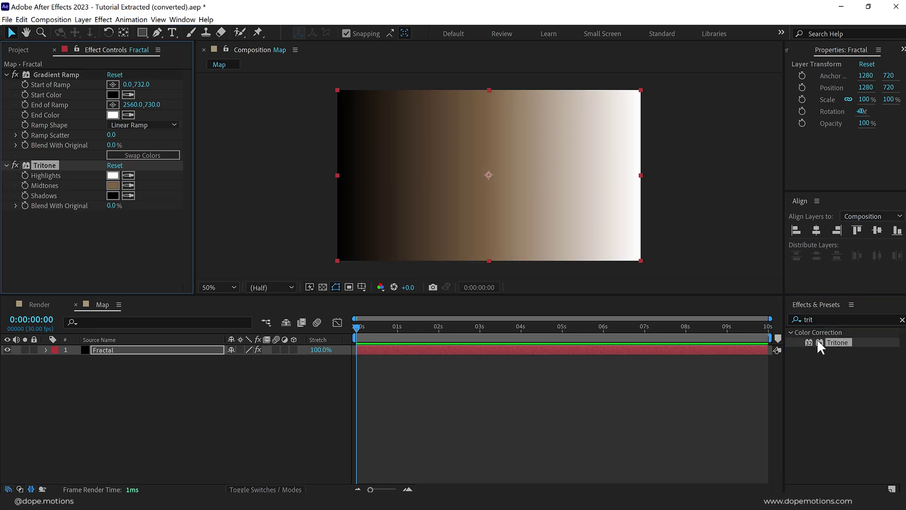
click(128, 175)
click(118, 190)
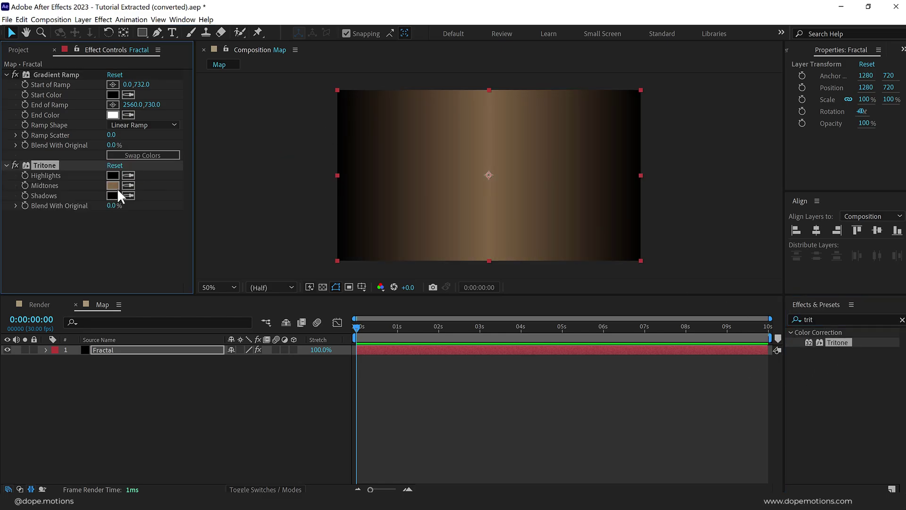
click(118, 185)
click(348, 211)
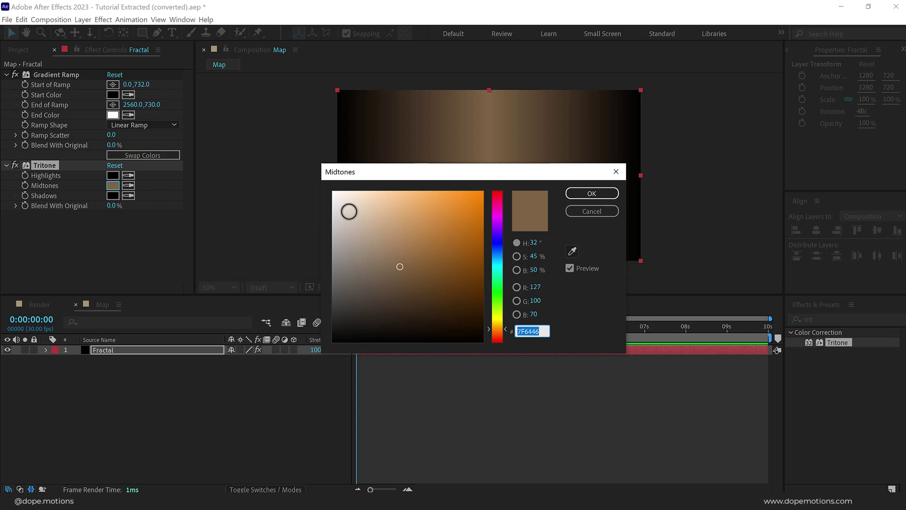
click(584, 191)
- Apply Fast Box Blur to the Fractal solid with a blur radius of 100
click(824, 319)
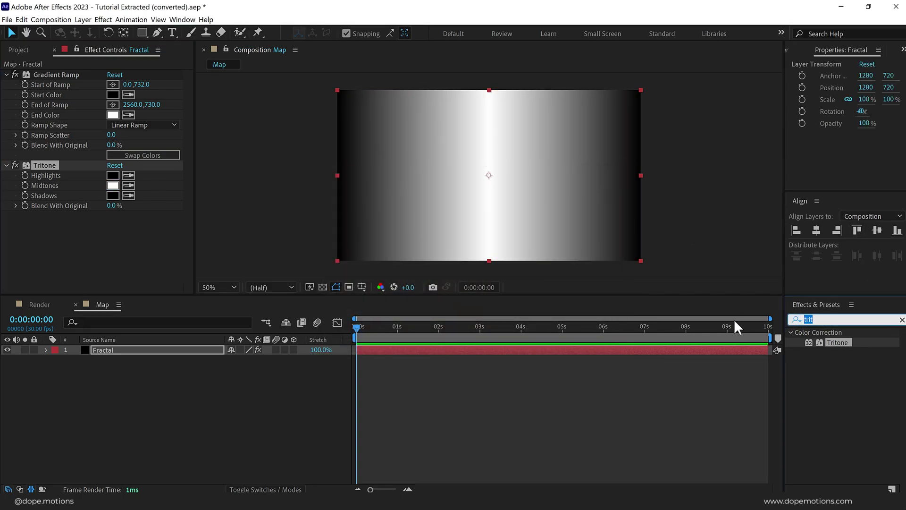
text(fas)
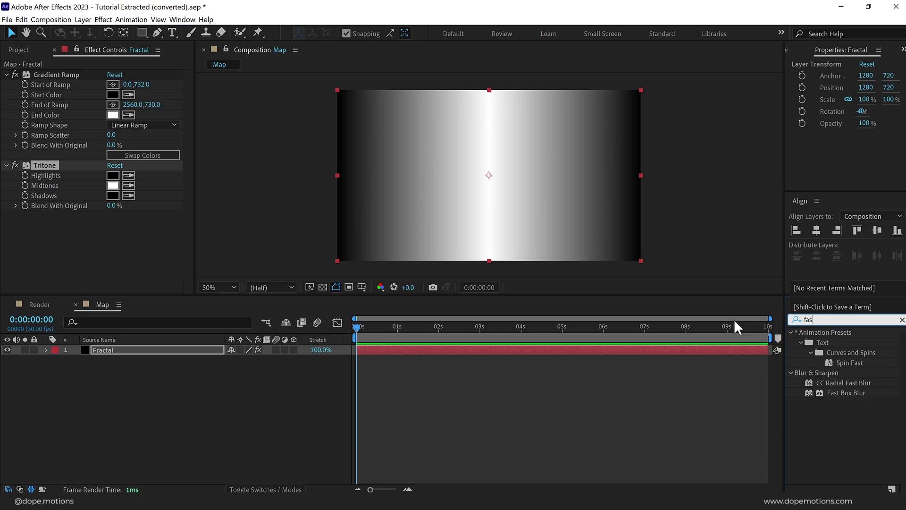
drag(860, 392, 145, 142)
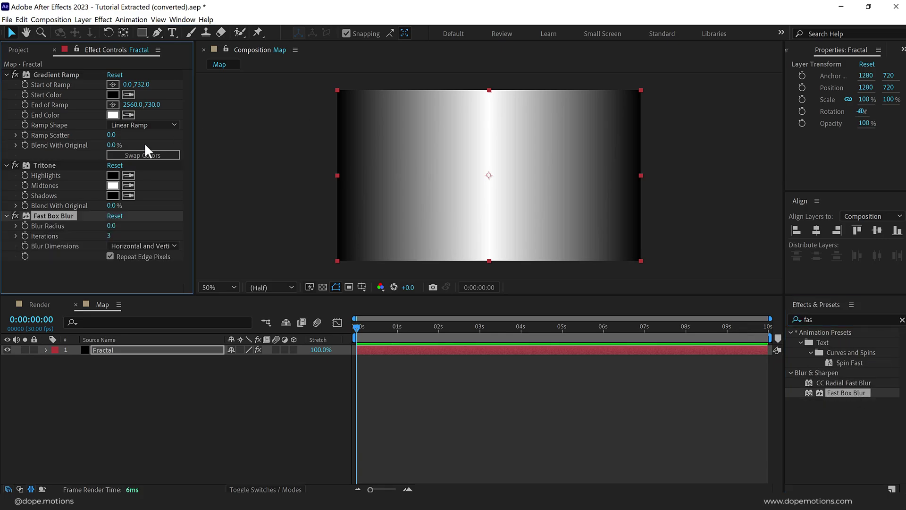
click(112, 226)
text(100)
key(Return)
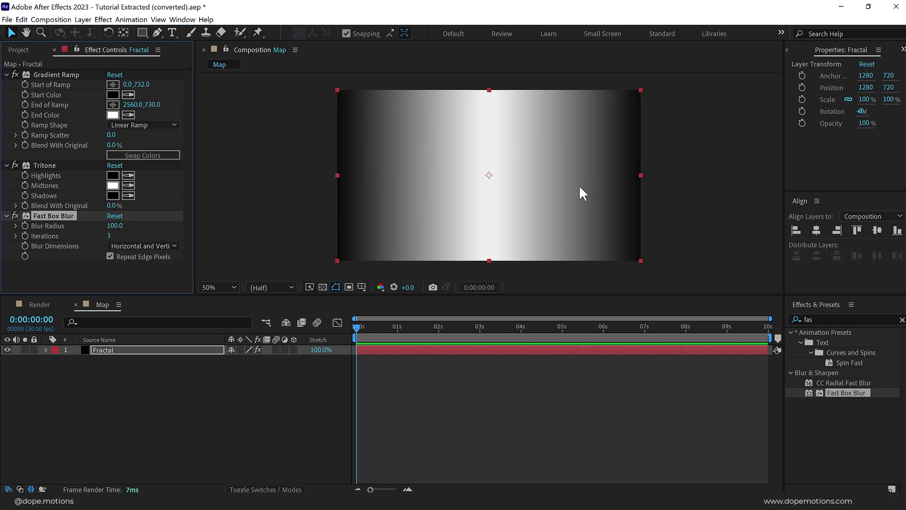
- Apply Fractal Noise to the Fractal solid and widen the area showing the effect settings
click(827, 320)
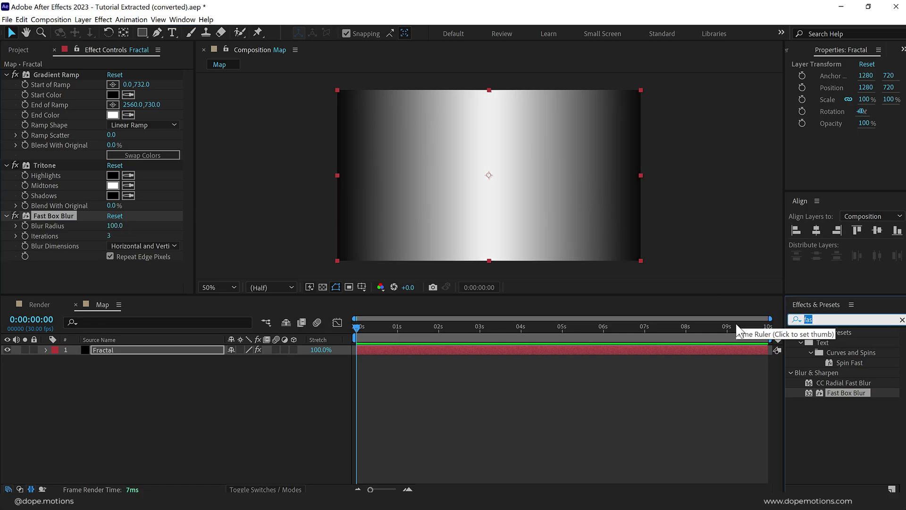
text(fr)
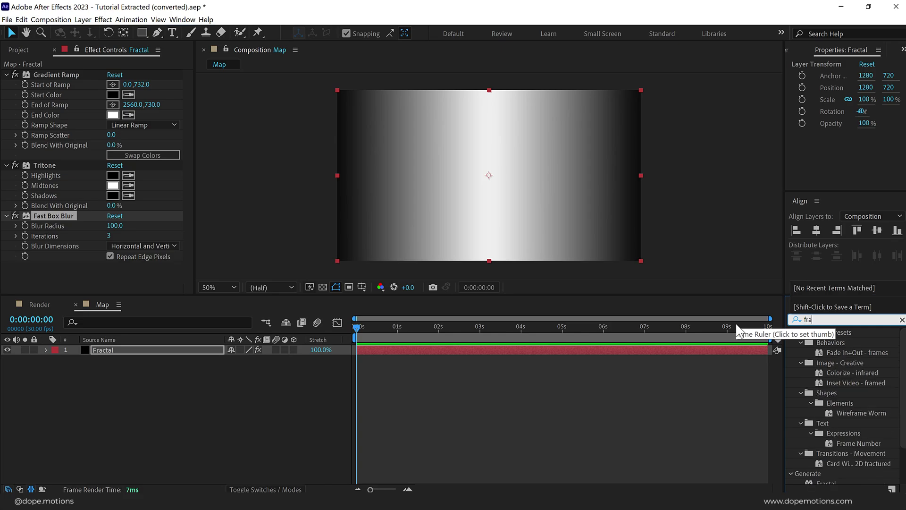
text(ac)
double_click(846, 413)
drag(195, 187, 292, 189)
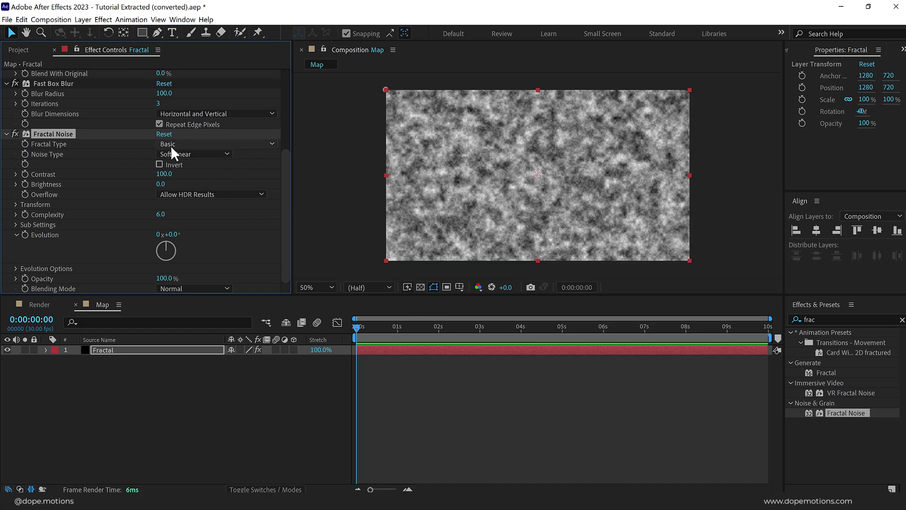
- Set the Fractal Noise fractal type to Swirly and its noise type to Spline
click(183, 144)
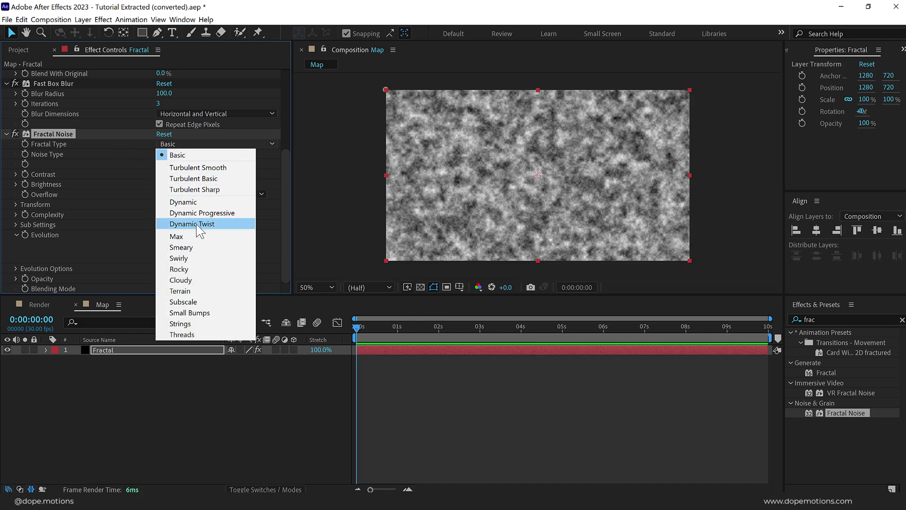
click(199, 258)
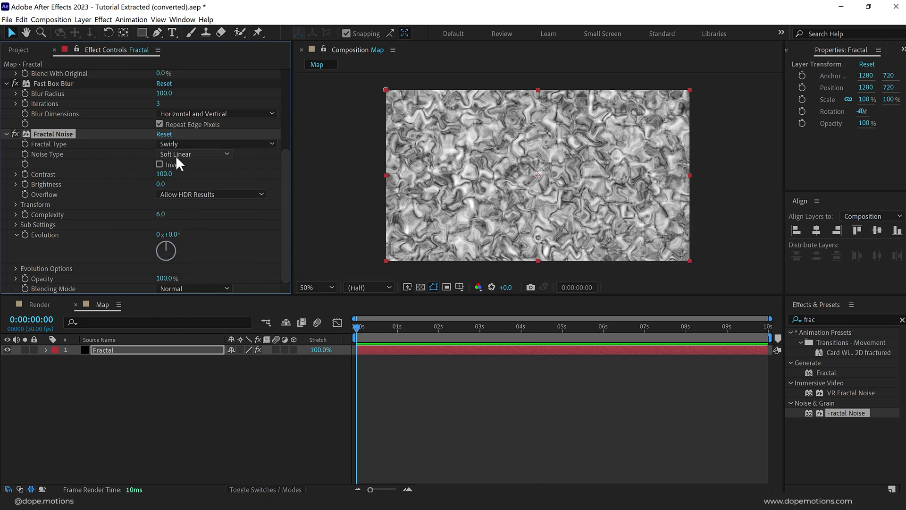
click(175, 155)
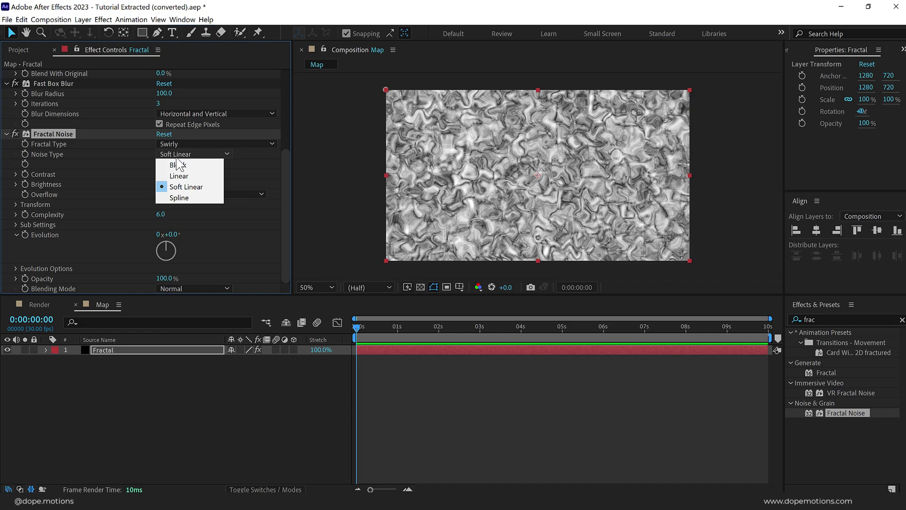
click(177, 196)
- Turn off uniform scaling for the Fractal Noise and set its scale width to 60 and scale height to 10000
click(16, 204)
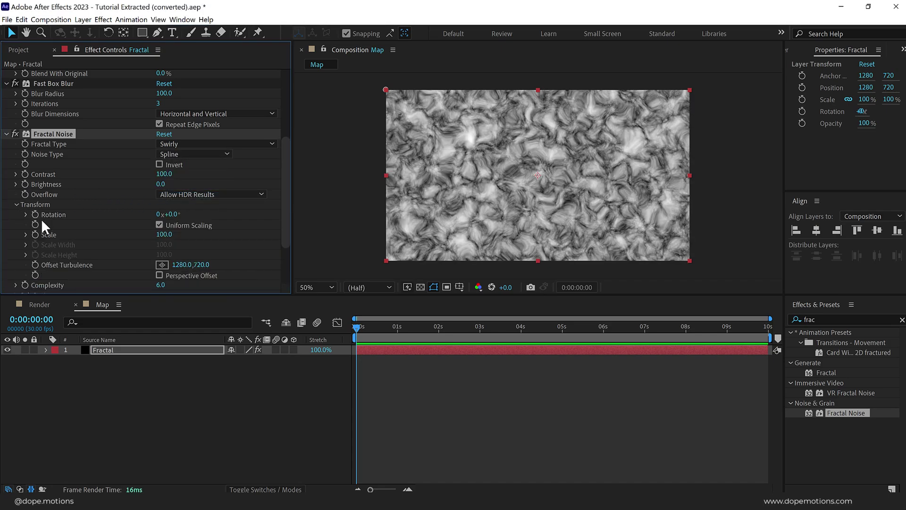
click(159, 225)
scroll(230, 216, down, 1)
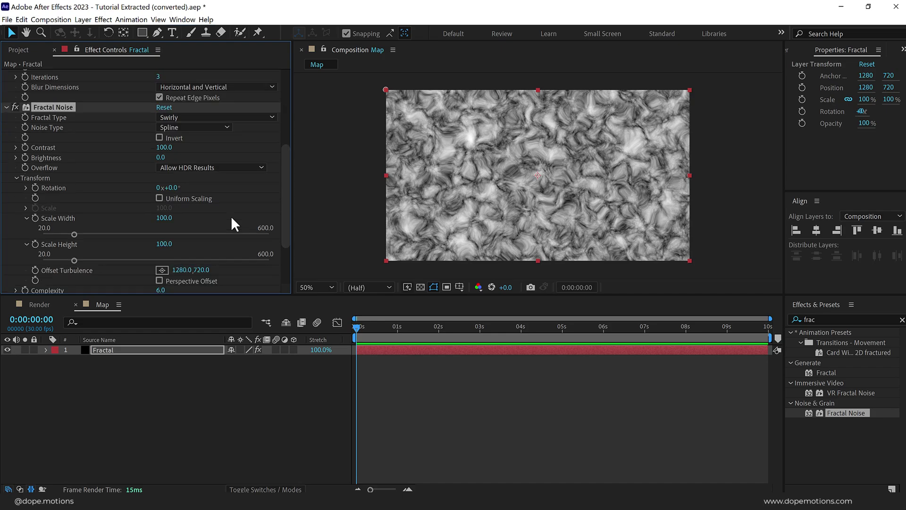
click(160, 218)
text(60)
key(Return)
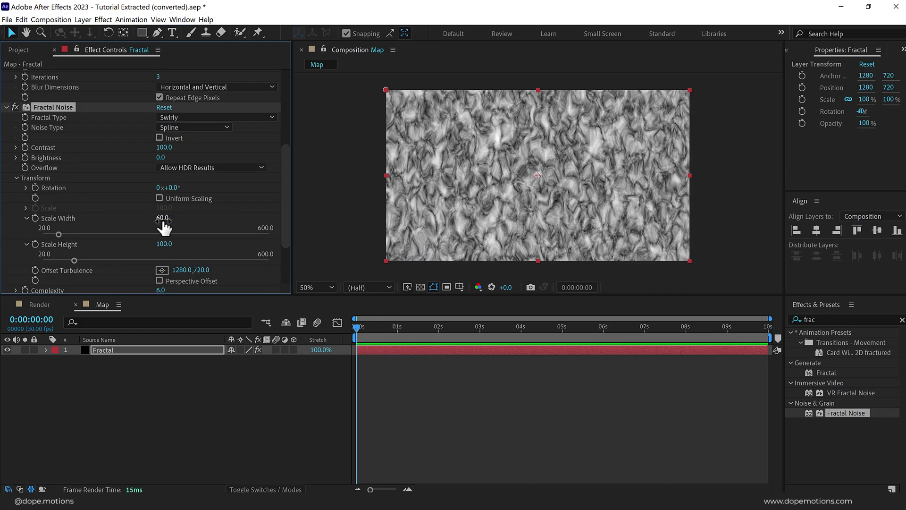
click(164, 244)
text(10000)
key(Return)
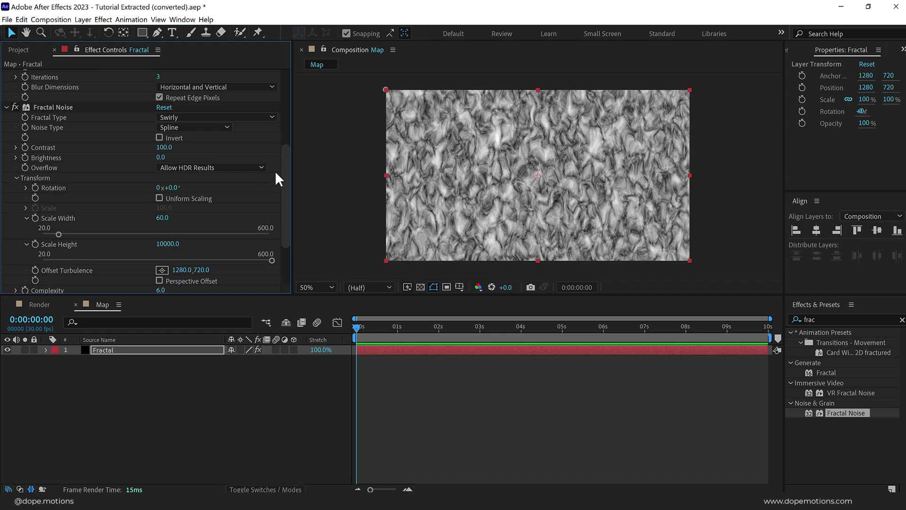
- Set the Fractal Noise blending mode to Overlay
scroll(284, 184, down, 3)
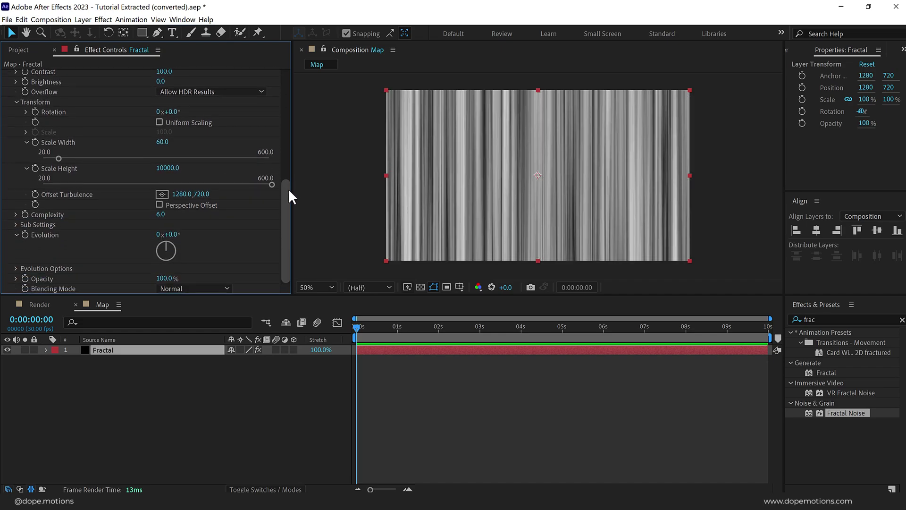
click(193, 287)
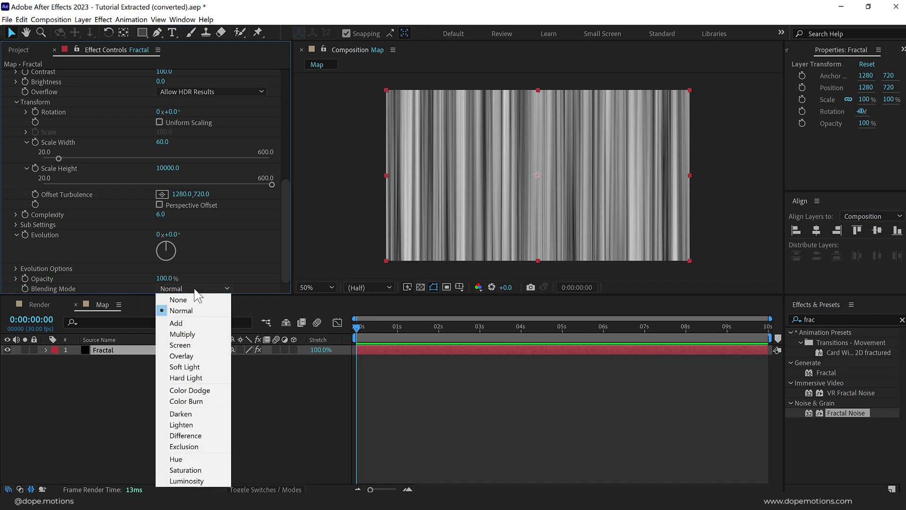
click(192, 355)
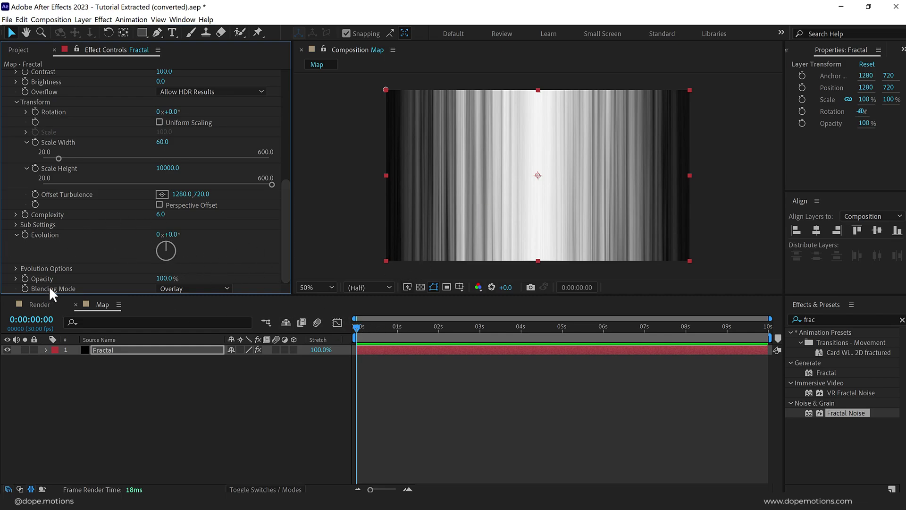
- Keyframe the Fractal Noise Evolution from 0 at the first frame to 1 full revolution at 0:00:01:29
drag(398, 330, 437, 334)
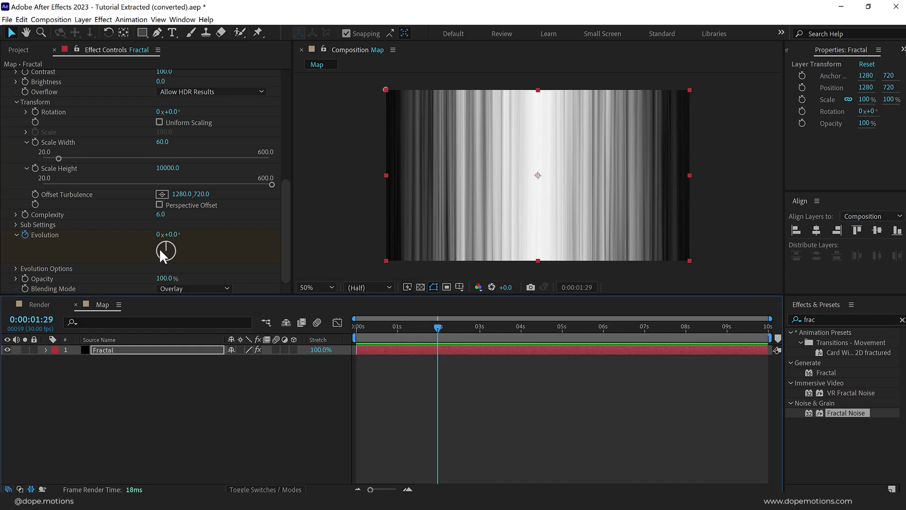
click(160, 234)
text(1)
key(Return)
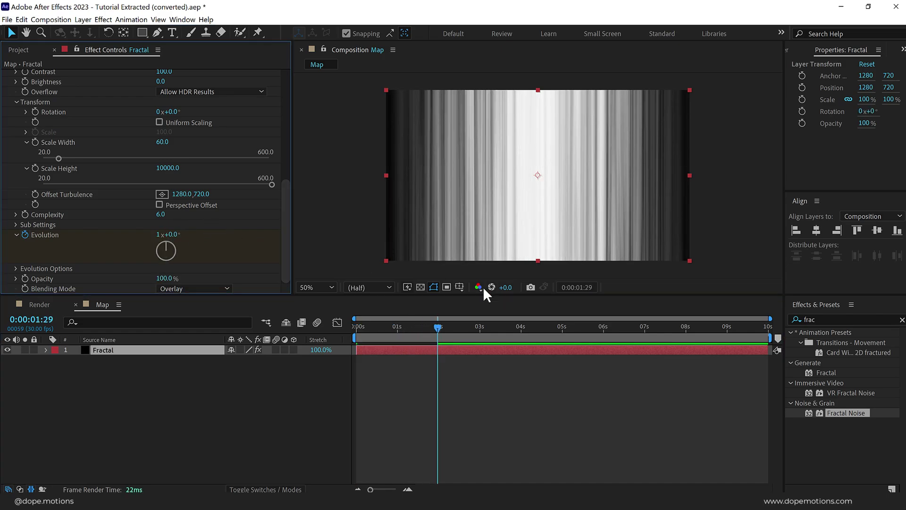
- Reveal the Evolution keyframes, add a loopOut() expression to Evolution, and scrub ahead to 0:00:05:01 to check the loop
key(u)
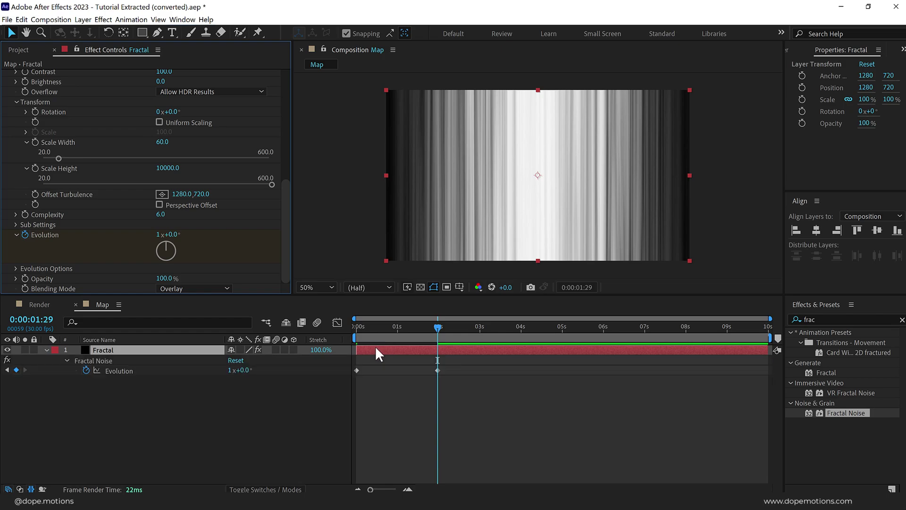
click(219, 367)
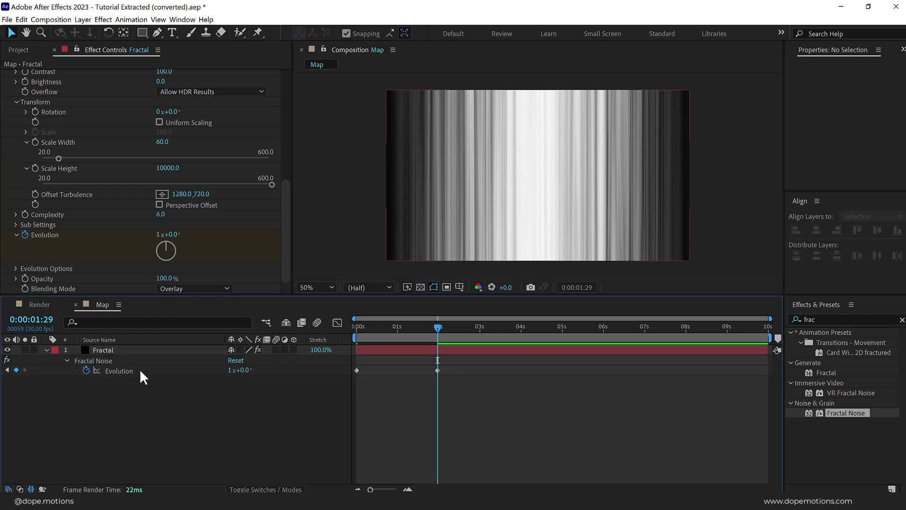
alt+click(86, 370)
text(loo)
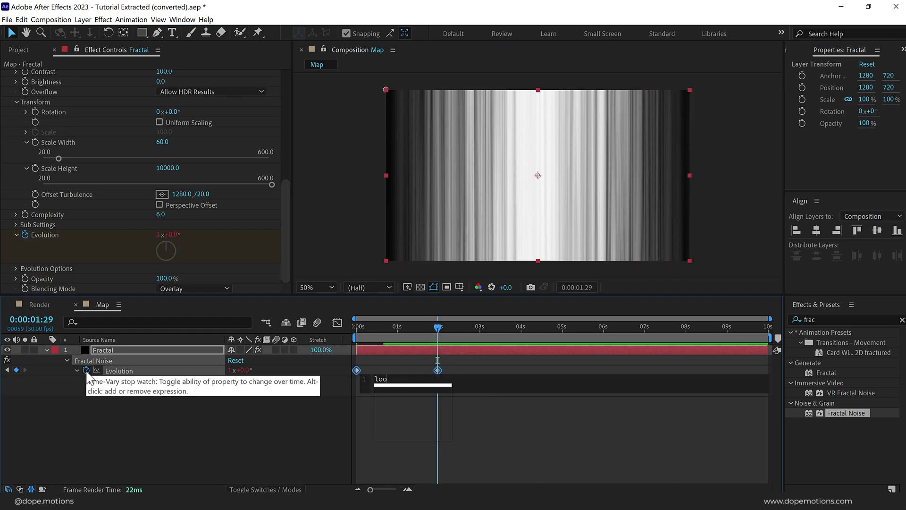
key(Down)
key(Down)
key(Down)
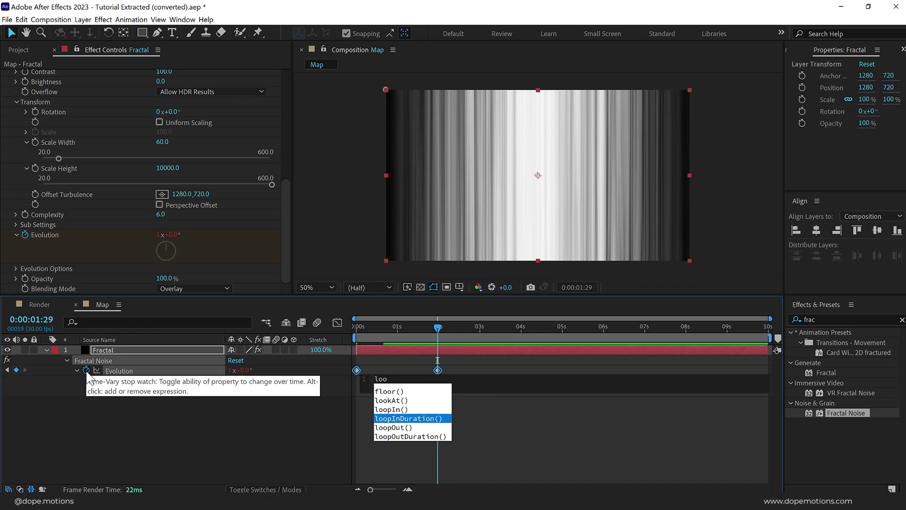
key(Return)
click(60, 432)
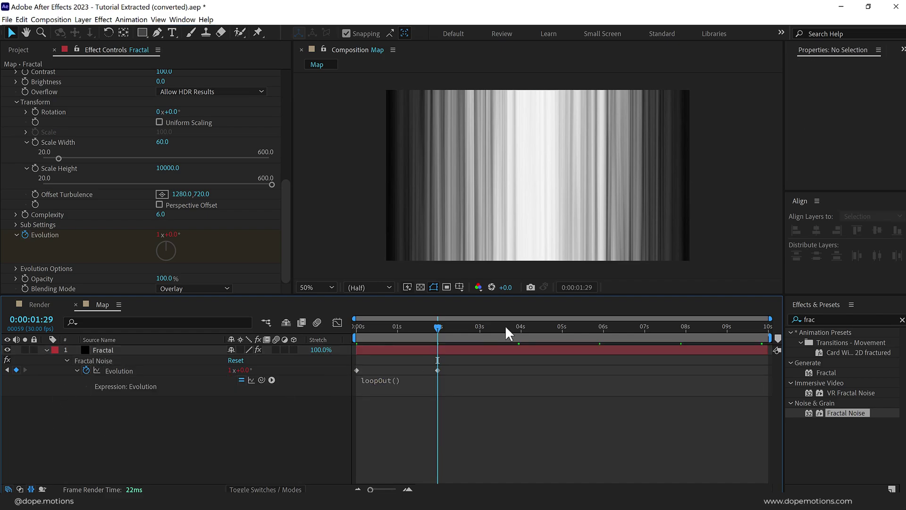
drag(442, 326, 565, 331)
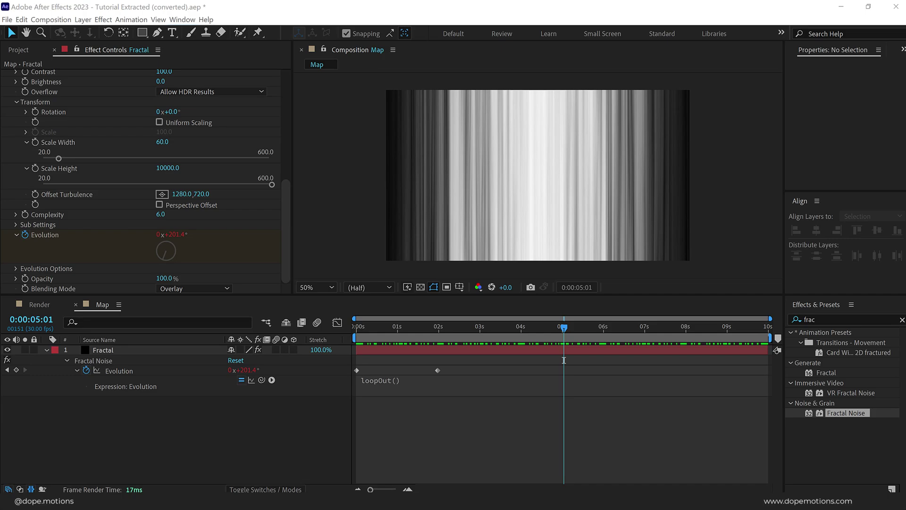
- Apply Turbulent Displace to the Fractal solid after the Fractal Noise effect
click(124, 346)
click(837, 320)
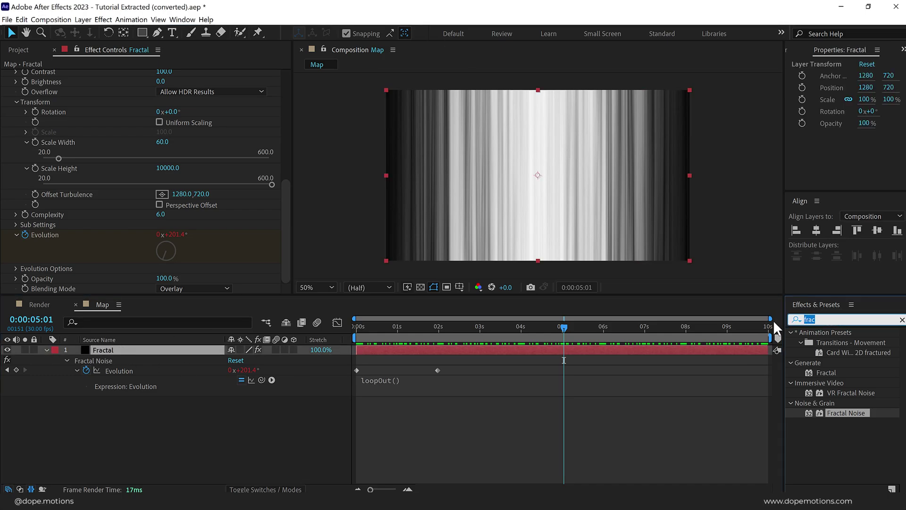
text(turb)
drag(803, 340, 259, 194)
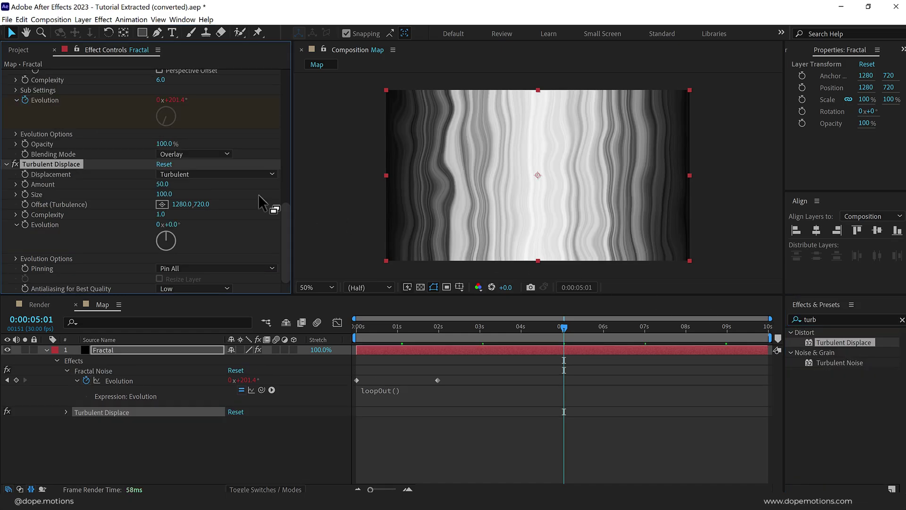
- Set Turbulent Displace on the Fractal solid to Twist displacement with Amount 150 and Size 125
click(203, 174)
click(194, 207)
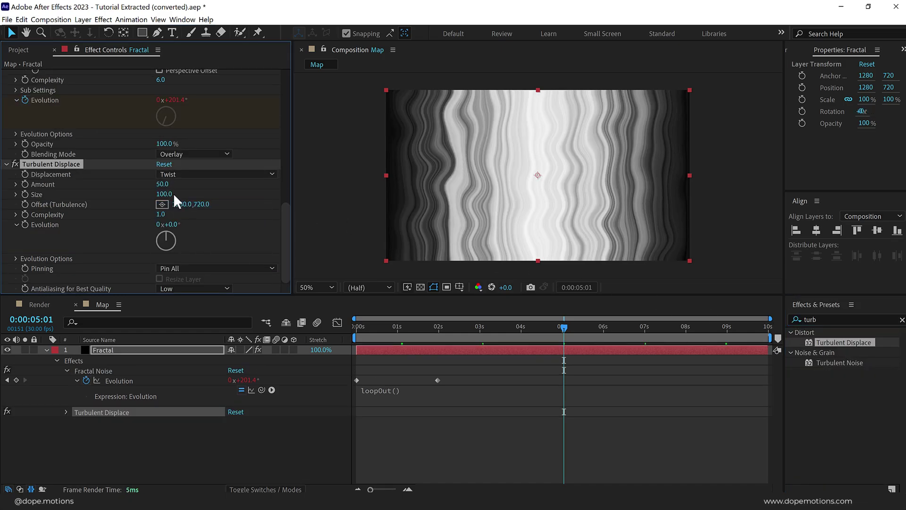
click(162, 185)
key(Return)
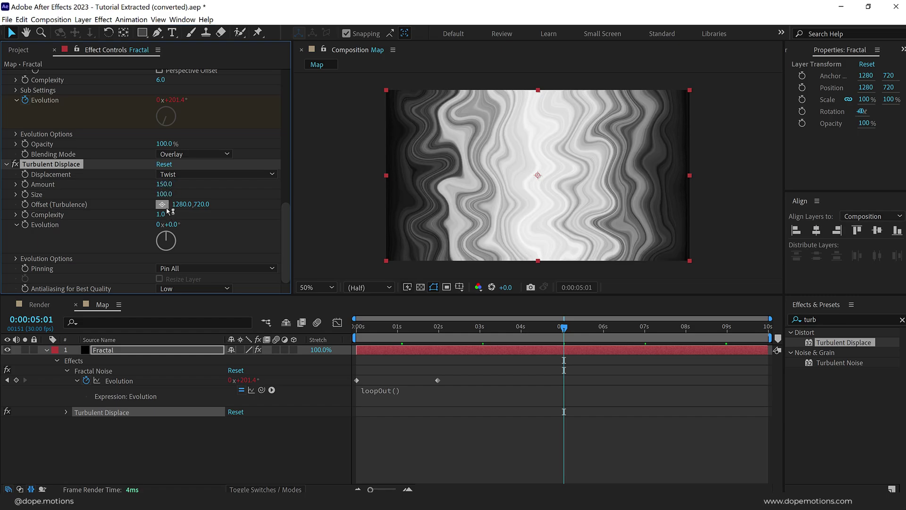
click(164, 194)
text(125)
key(Return)
- Keyframe the Turbulent Displace Evolution from 0 at the first frame to 1 full revolution at 0:00:01:29
key(Home)
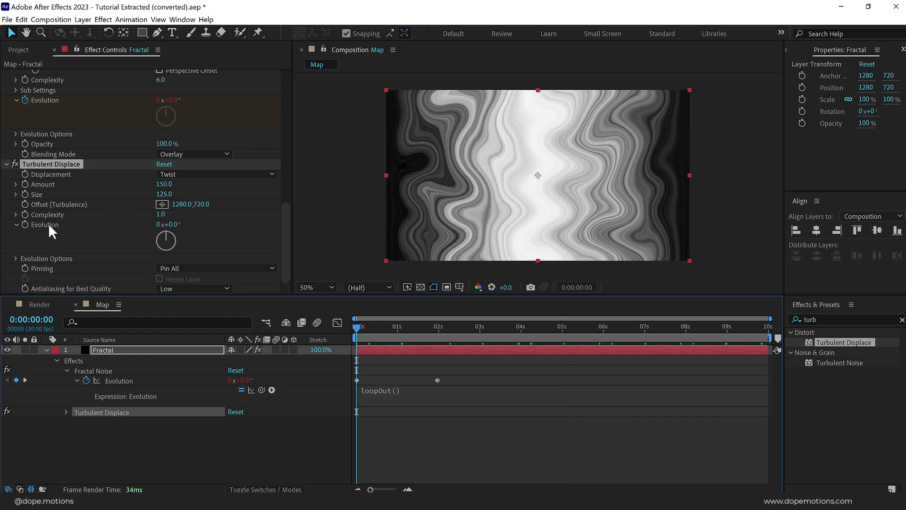
click(25, 225)
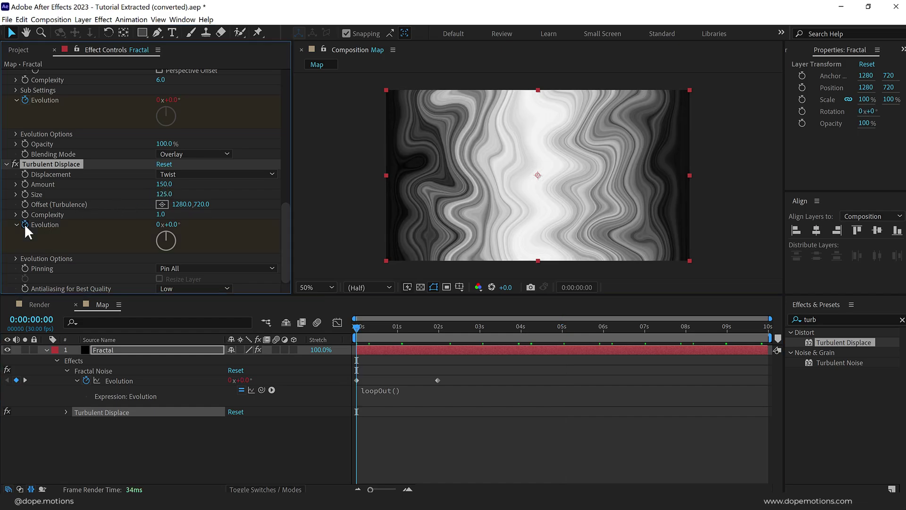
click(431, 330)
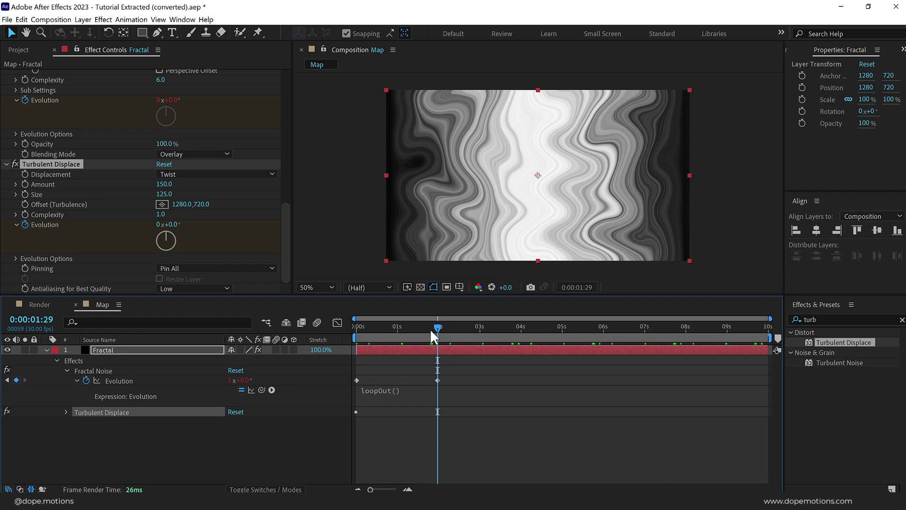
click(158, 225)
text(1)
click(225, 207)
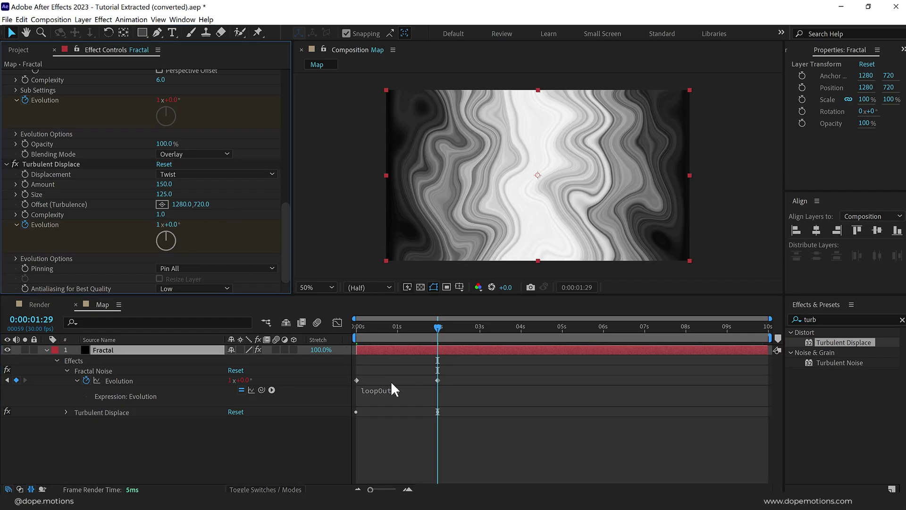
- Copy the loopOut() expression from the Fractal Noise Evolution to the Turbulent Displace Evolution and scrub to 0:00:03:21 to check the loop
click(396, 390)
key(ctrl+c)
click(139, 440)
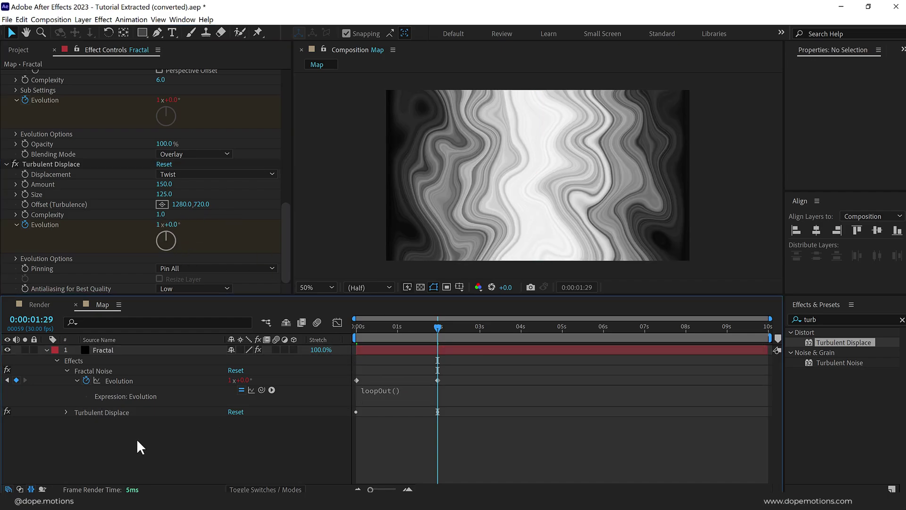
click(134, 350)
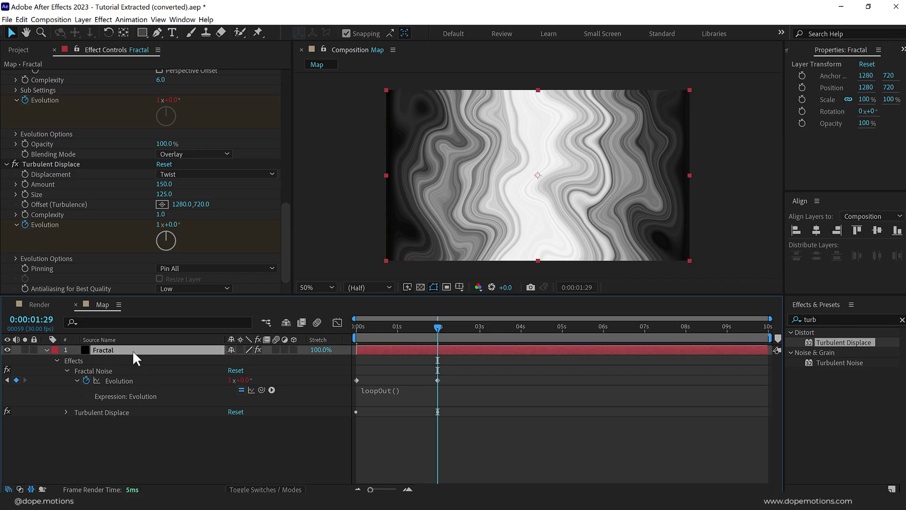
key(u)
key(u)
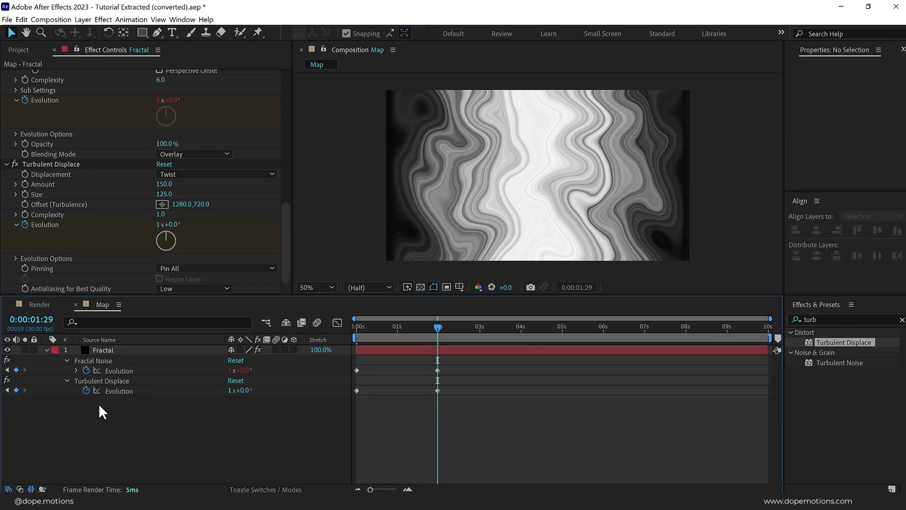
alt+click(86, 390)
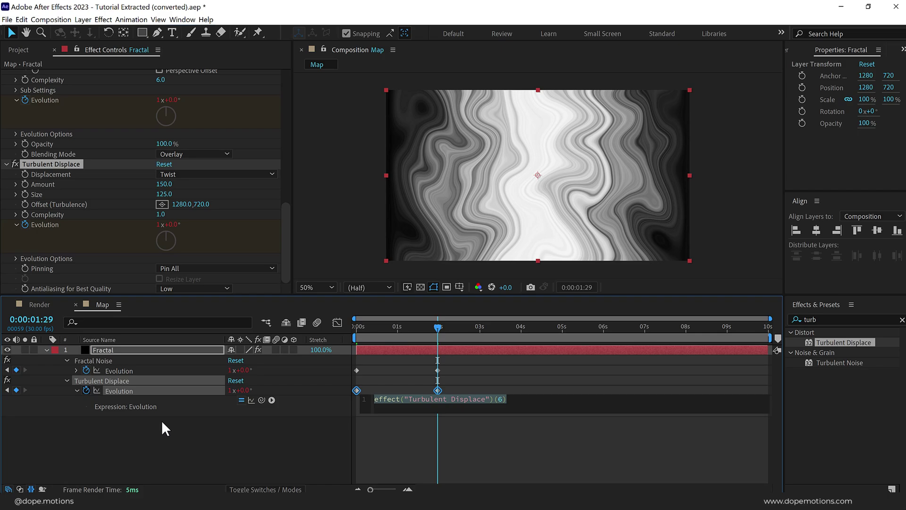
key(ctrl+v)
click(173, 423)
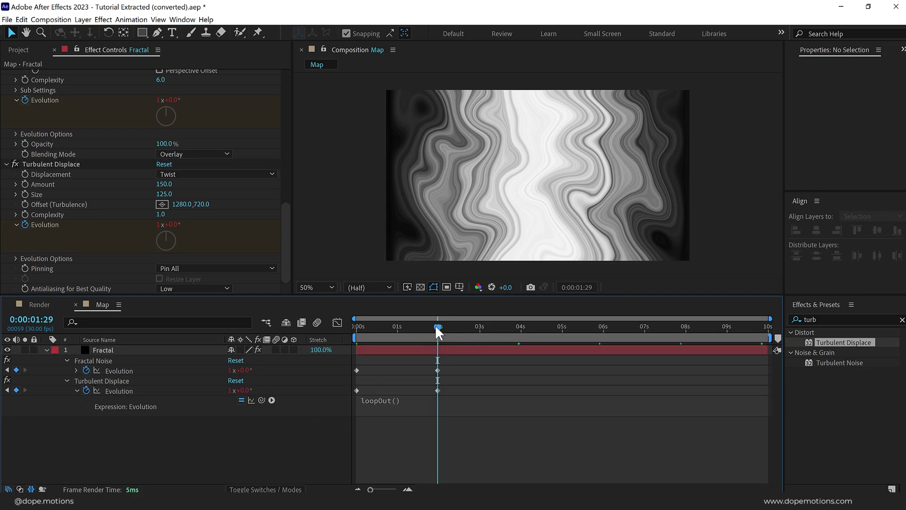
drag(436, 325, 509, 325)
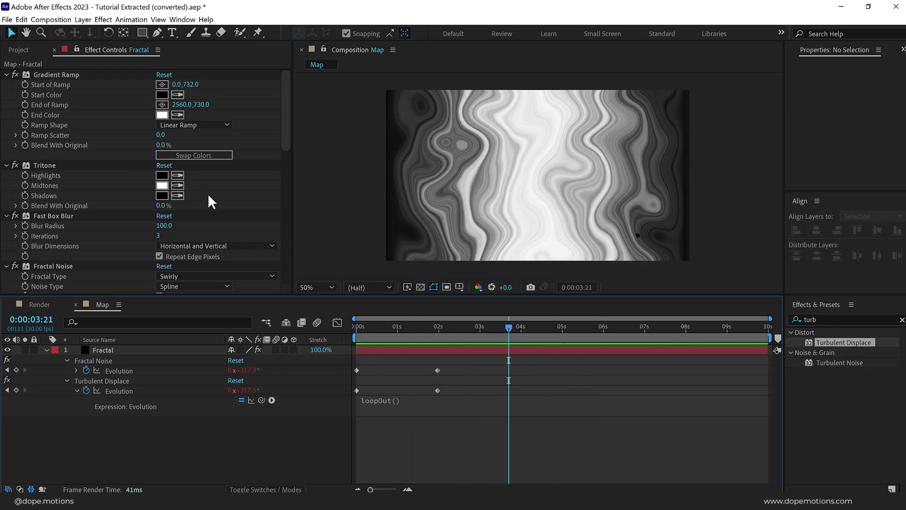
- Set the Tritone Shadows color to black and deselect the Fractal layer
click(164, 196)
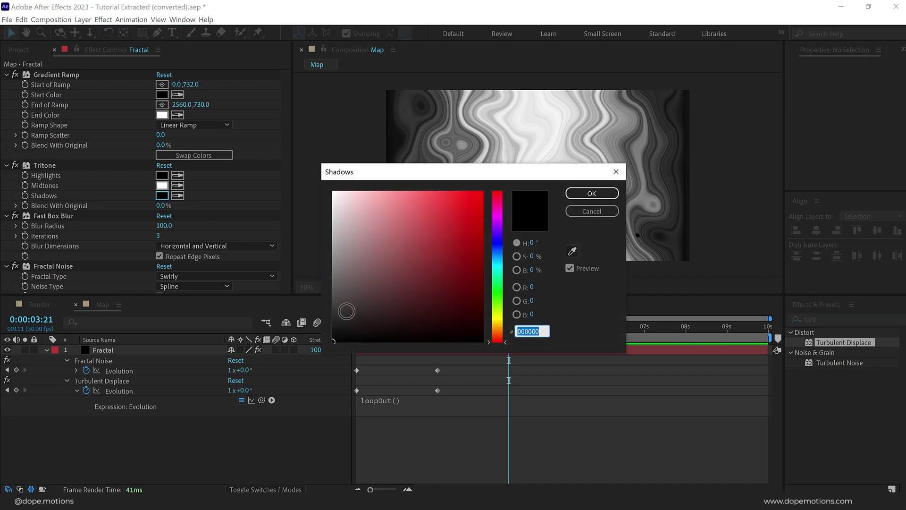
drag(346, 311, 317, 334)
click(593, 194)
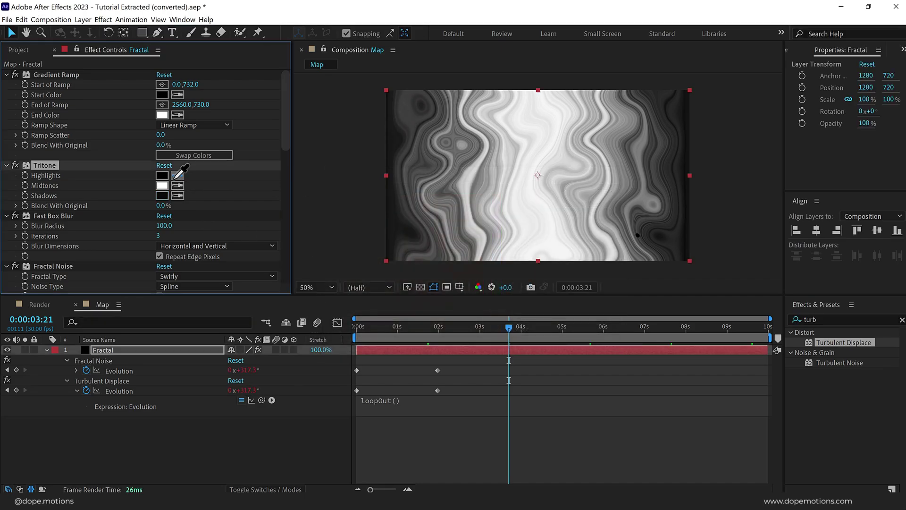
click(200, 461)
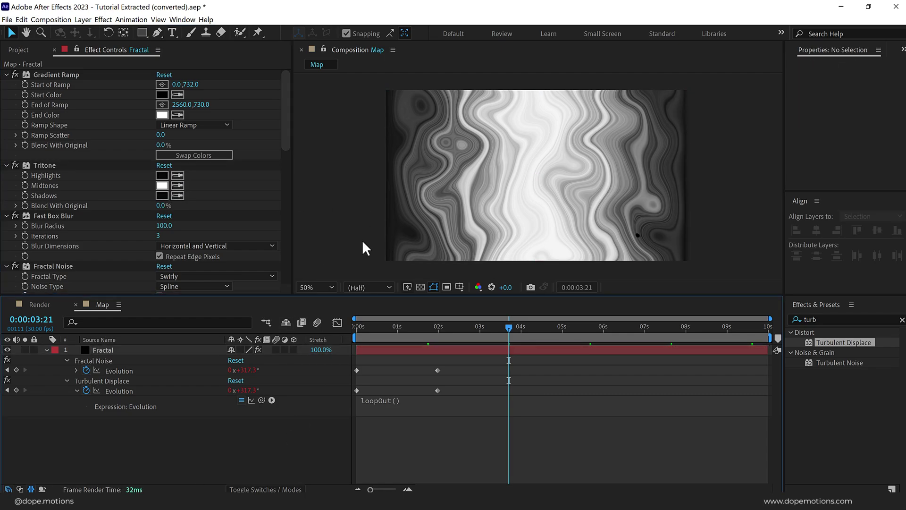
- Collapse the Fractal layer's properties, hide the layer, and enlarge the composition preview area
click(46, 349)
click(7, 351)
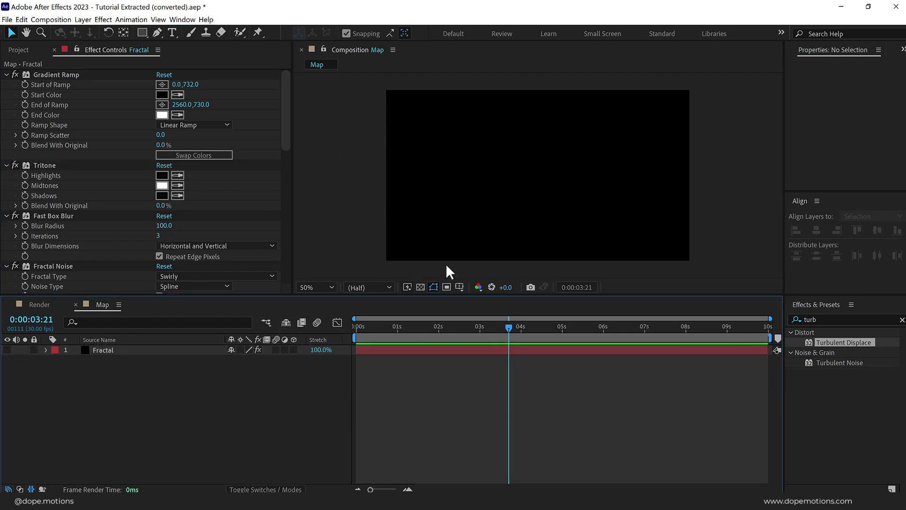
drag(311, 296, 311, 329)
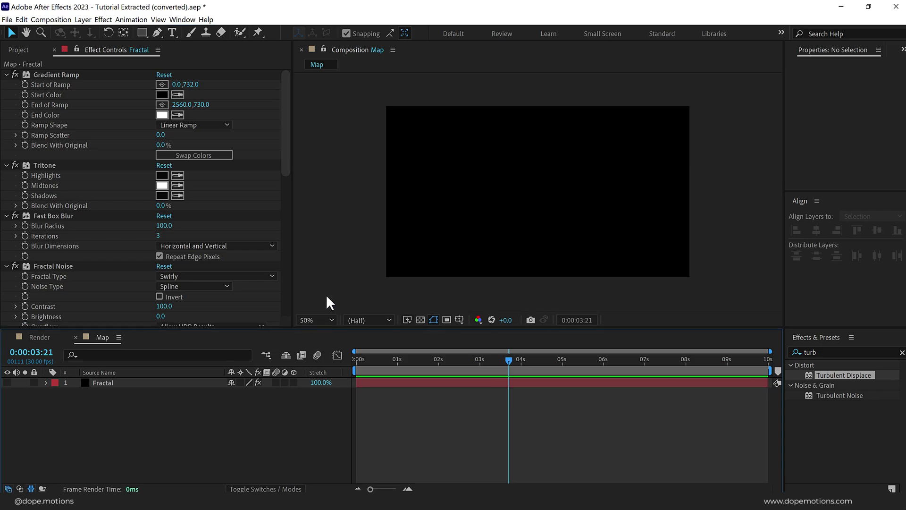
- Add an adjustment layer beneath the Fractal layer in the Map composition and rename it Time
right_click(147, 418)
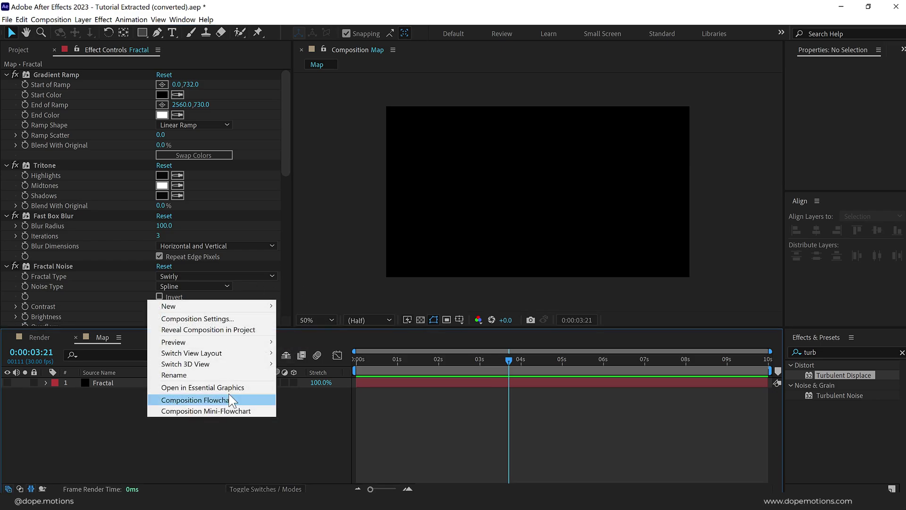
mouse_move(247, 309)
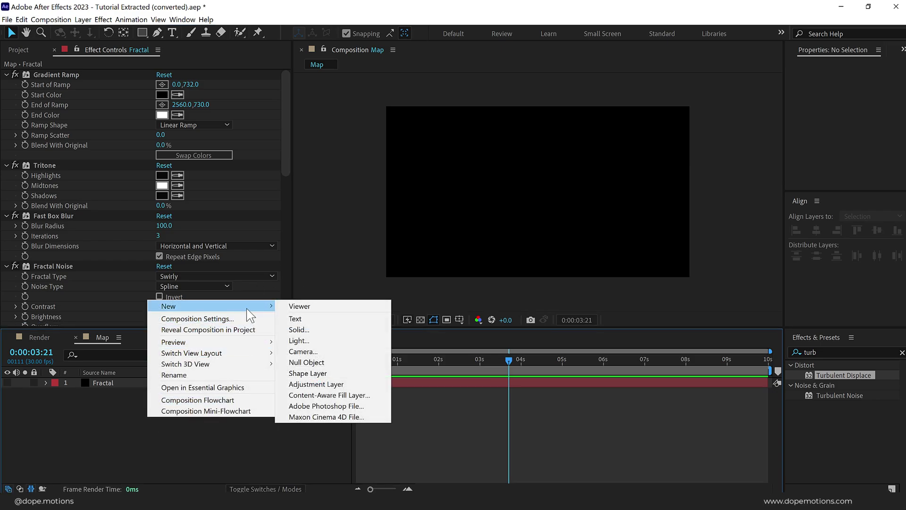
click(316, 384)
mouse_move(101, 380)
mouse_down()
mouse_move(103, 410)
mouse_move(107, 391)
mouse_up()
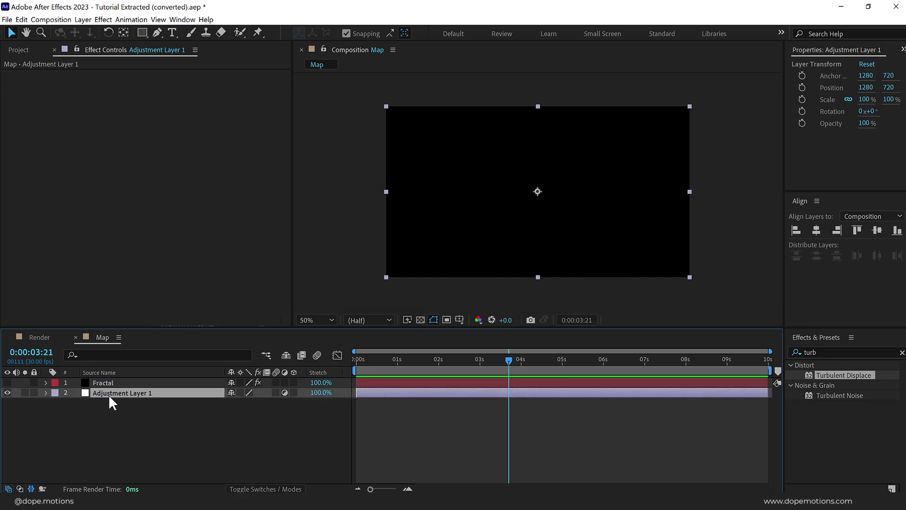
key(Return)
text(Time)
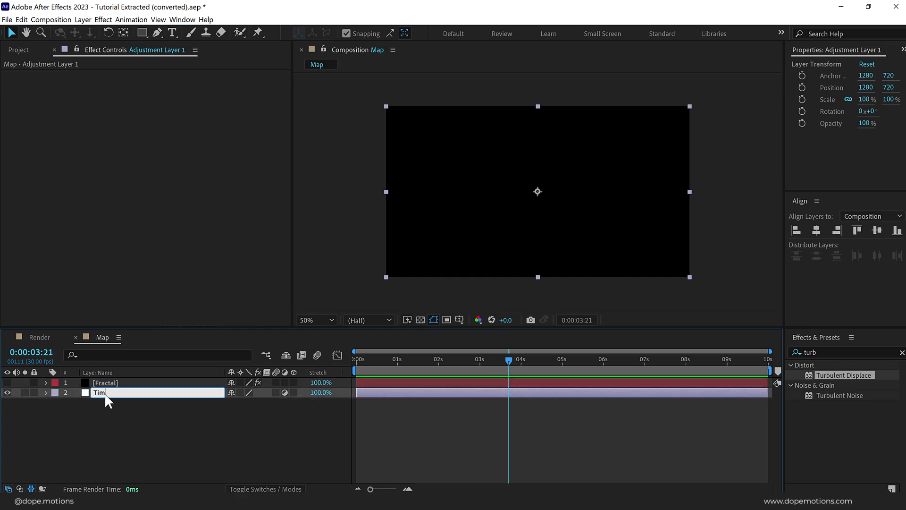
key(Return)
- Apply Time Displacement to the Time layer, with Fractal as its displacement layer sampled from Effects & Masks
double_click(847, 353)
text(tim)
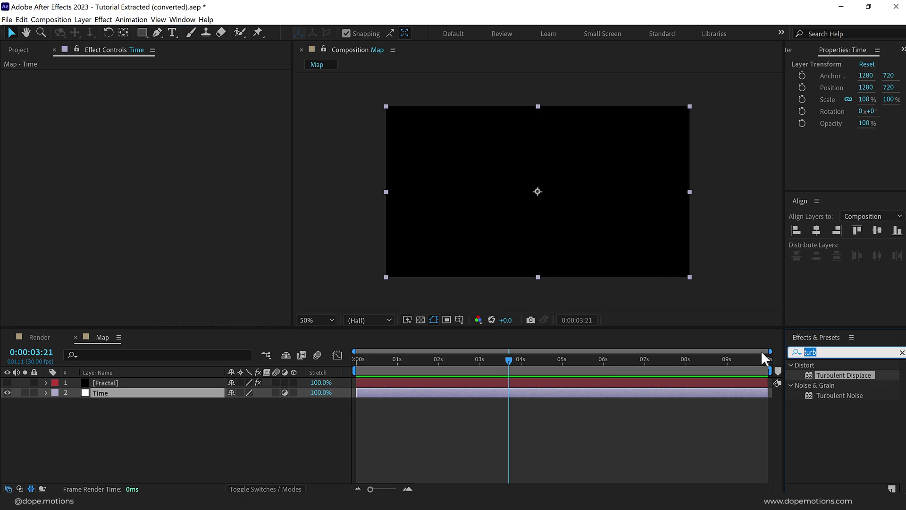
text(e di)
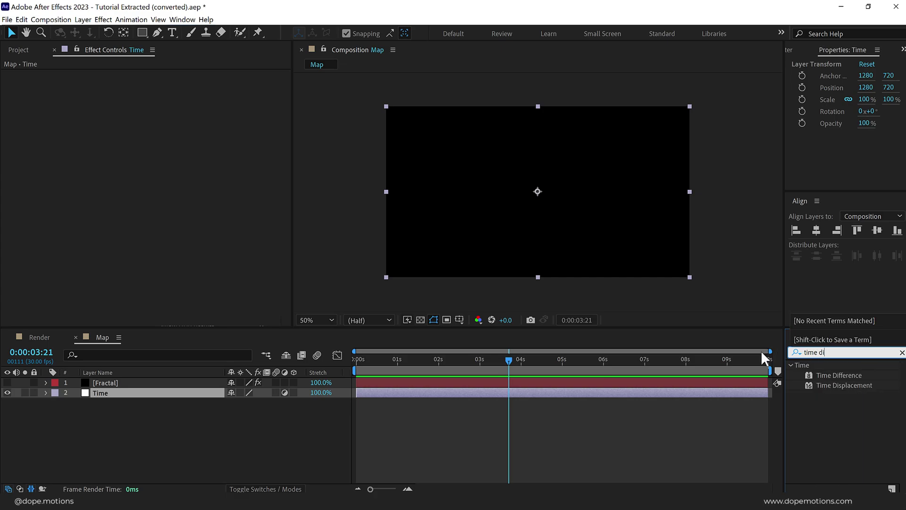
drag(844, 385, 20, 86)
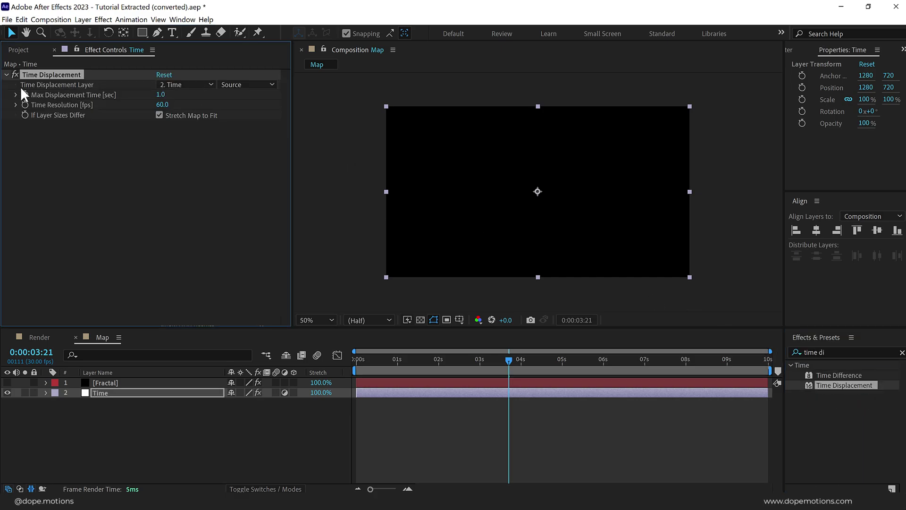
click(185, 84)
click(182, 106)
click(258, 85)
click(253, 116)
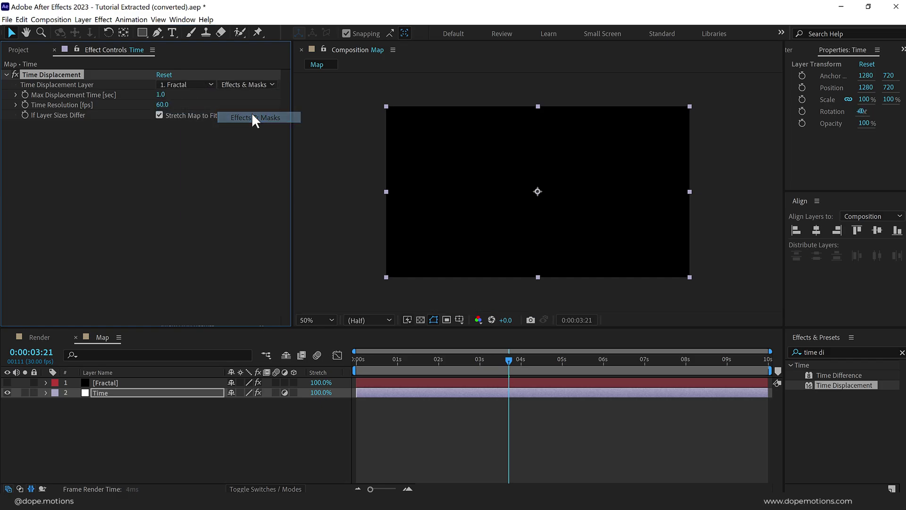
- Set the Time Displacement's Max Displacement Time to 0.3 seconds and its Time Resolution to 200 fps
click(161, 95)
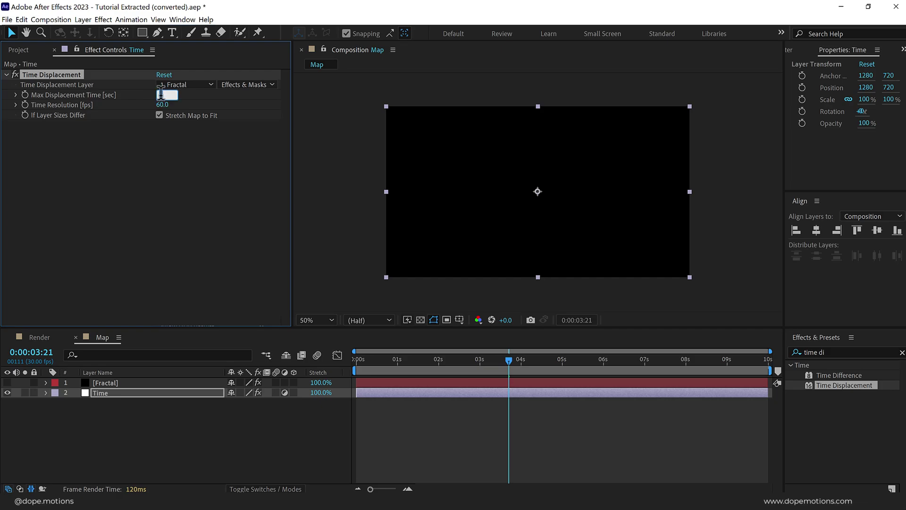
click(184, 170)
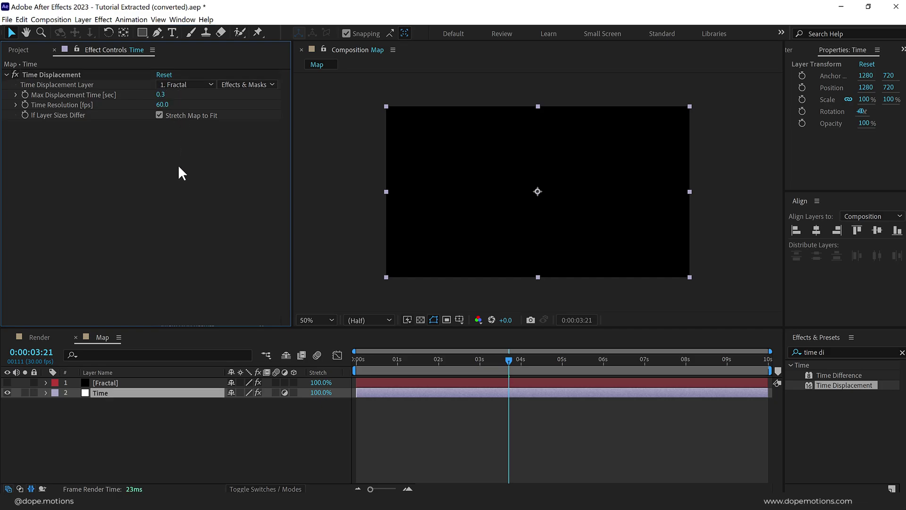
click(163, 105)
text(200)
key(Return)
click(213, 429)
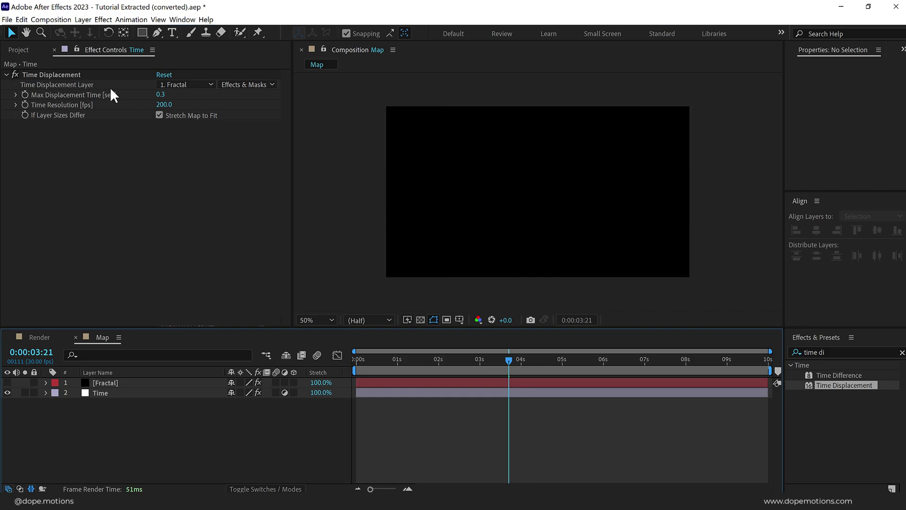
- Pre-compose the EXTRACTED Outlines and EXTRACTED layers of the Render composition into a new composition named Title
click(24, 47)
click(44, 334)
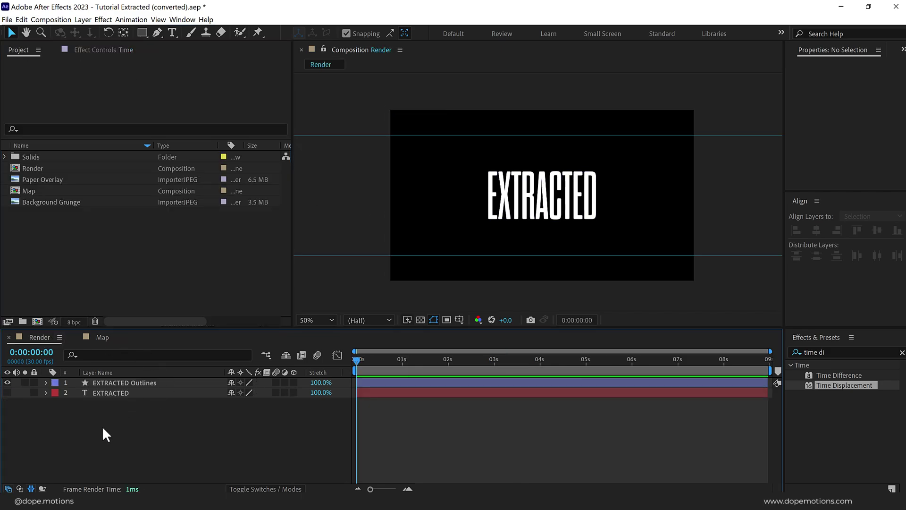
drag(101, 423, 129, 381)
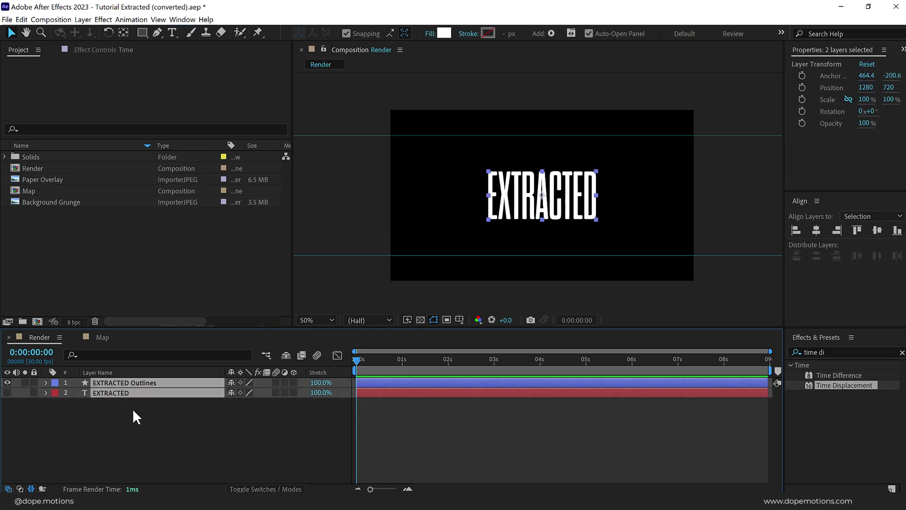
key(ctrl+shift+c)
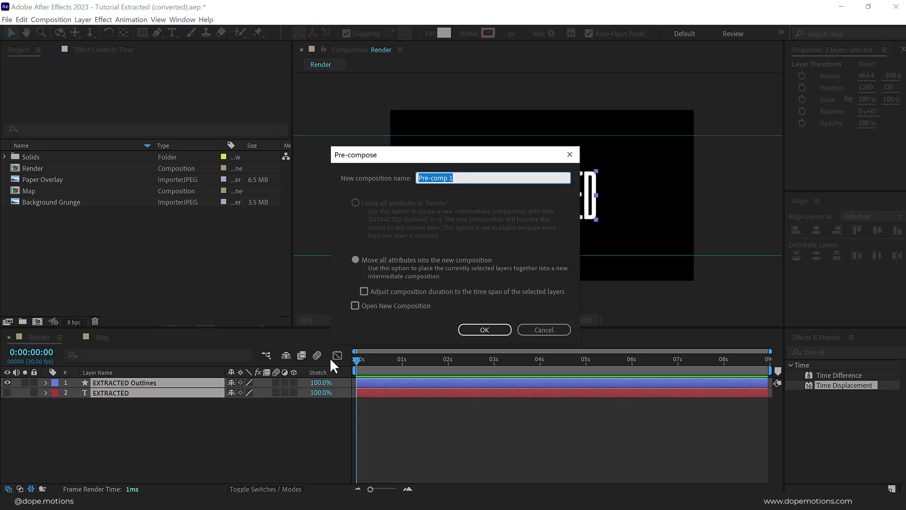
text(Title)
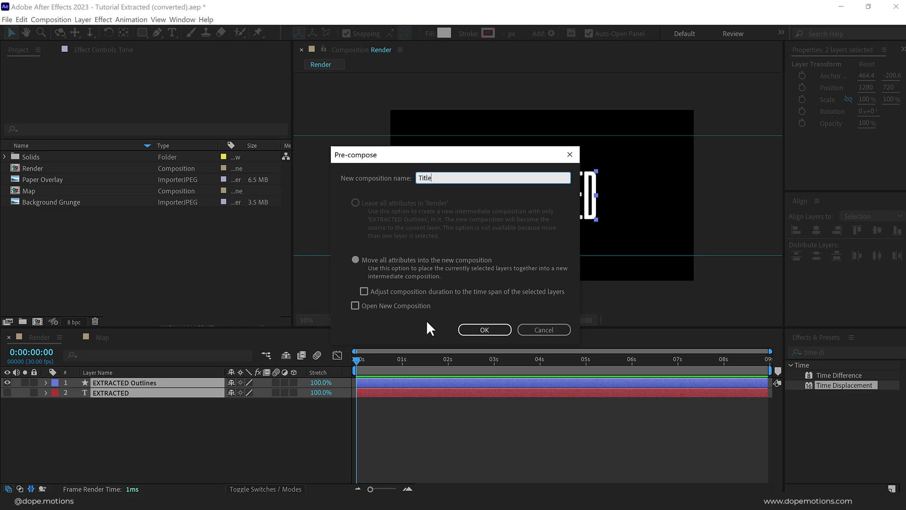
click(502, 331)
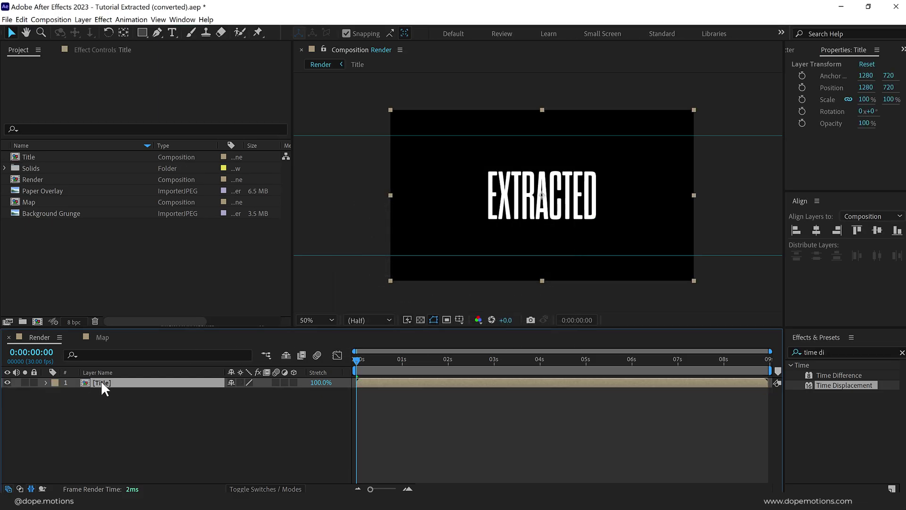
- Move the Title precomp out of the Render composition and into the Map composition above the Fractal layer
key(Delete)
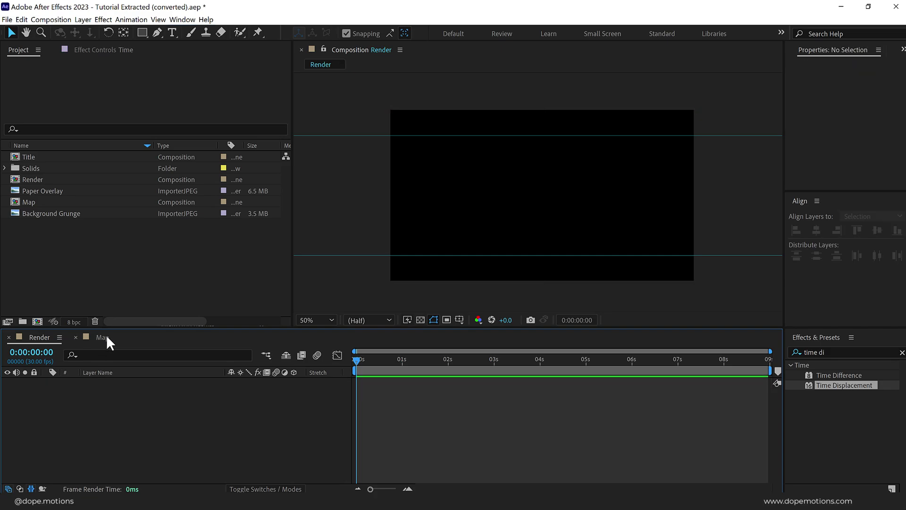
click(102, 337)
key(ctrl+v)
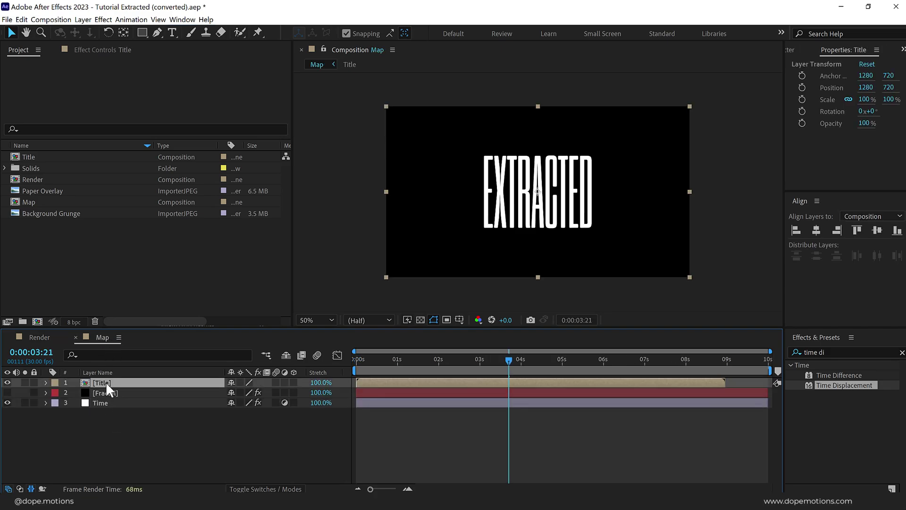
- Move the Title layer below the Time layer in the Map composition and preview the distorted title from the start
drag(105, 381, 106, 412)
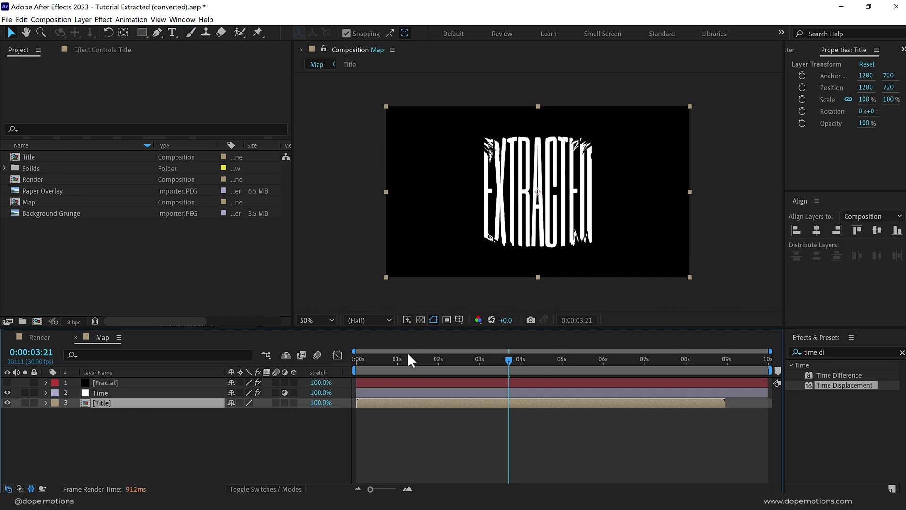
drag(385, 357, 356, 359)
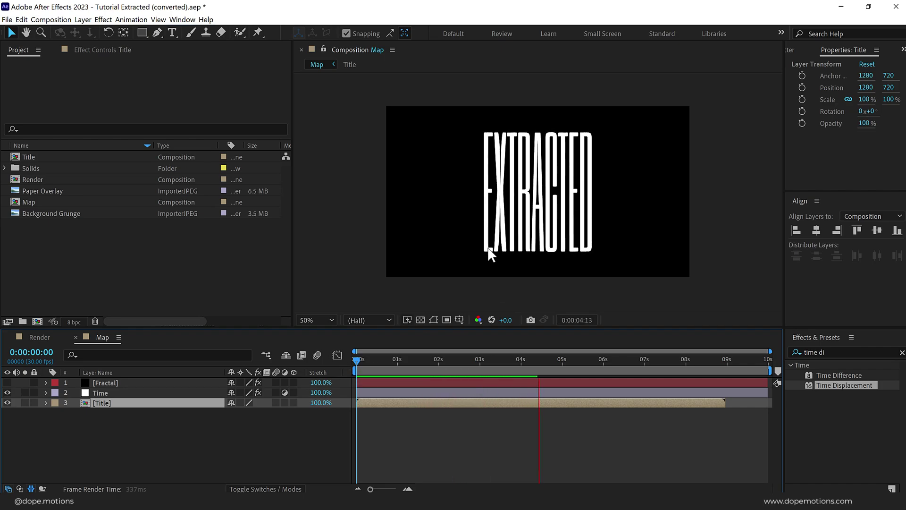
key(space)
scroll(461, 230, up, 1)
key(space)
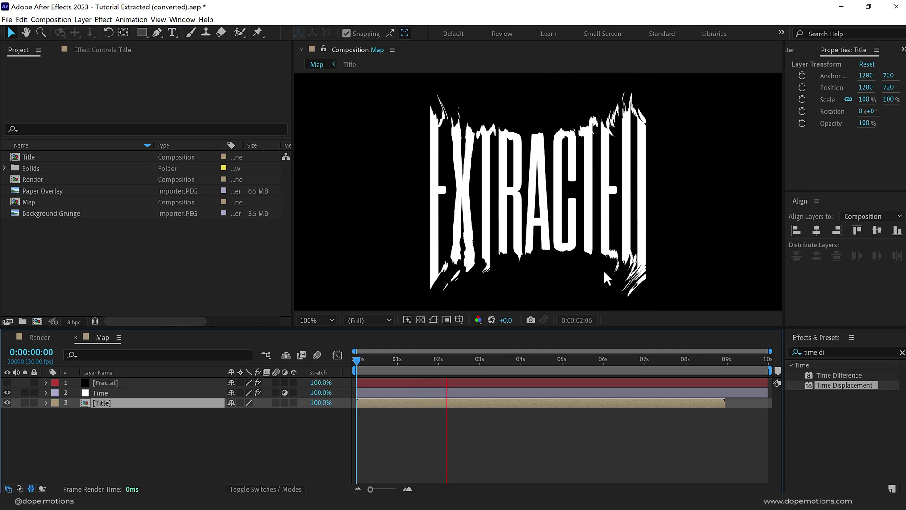
click(374, 358)
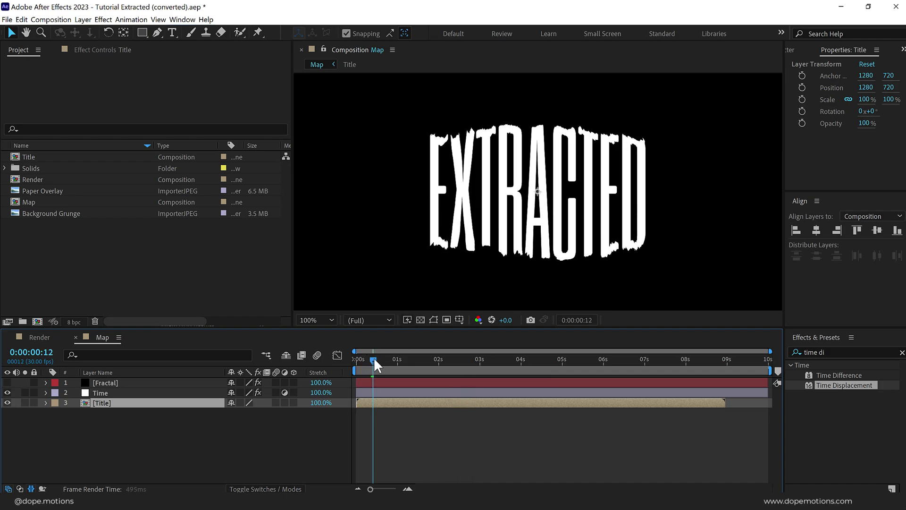
drag(374, 358, 442, 360)
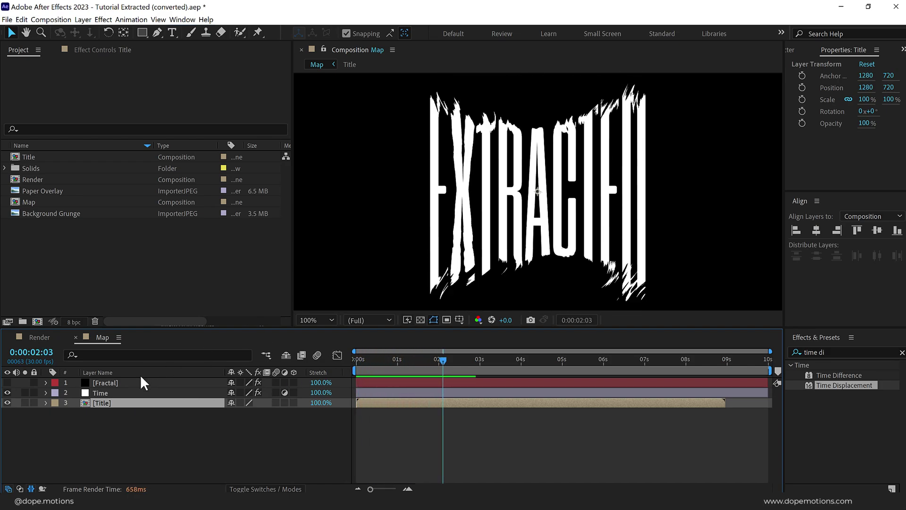
- Try a Max Displacement Time of 0.5 seconds in the Time layer's Time Displacement and preview the animation from the start
click(108, 392)
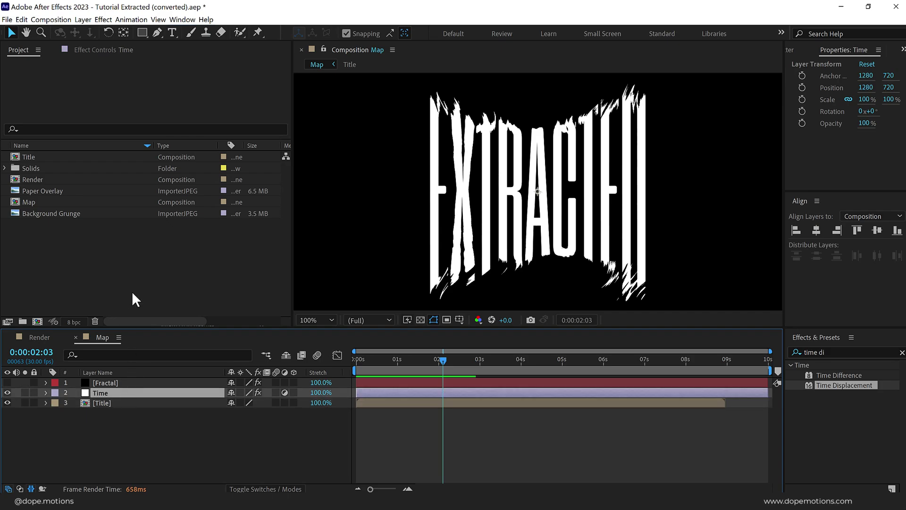
click(113, 52)
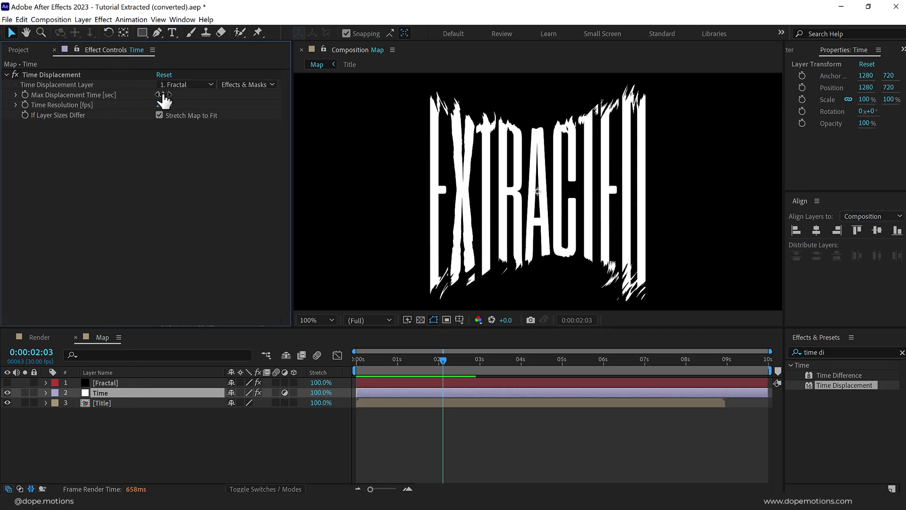
drag(159, 94, 178, 95)
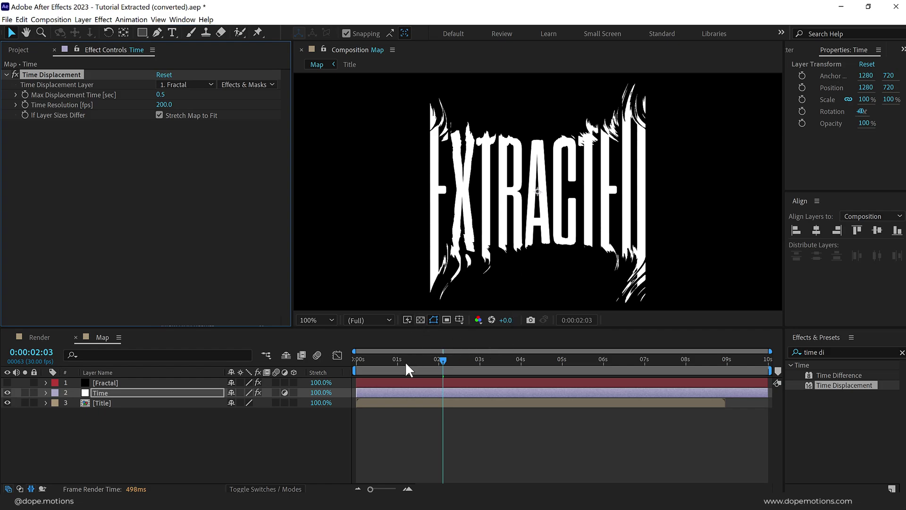
drag(406, 364, 333, 375)
scroll(440, 236, down, 2)
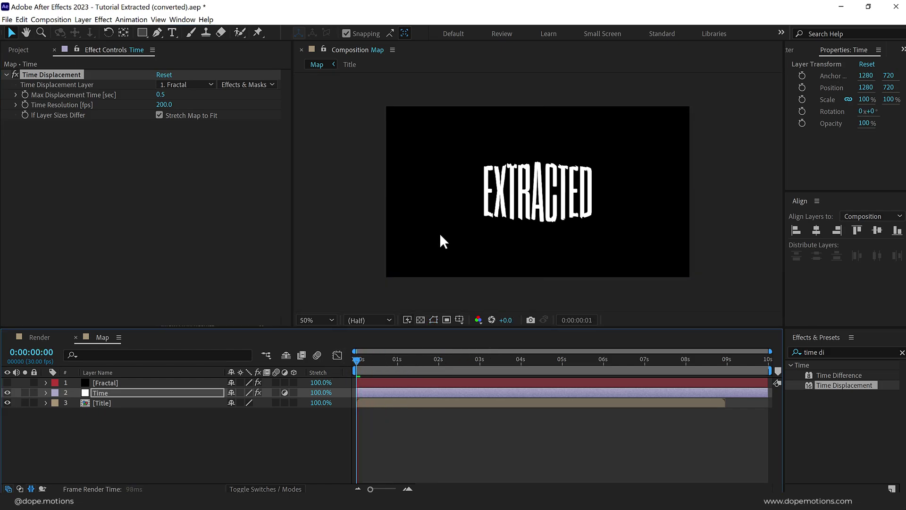
key(space)
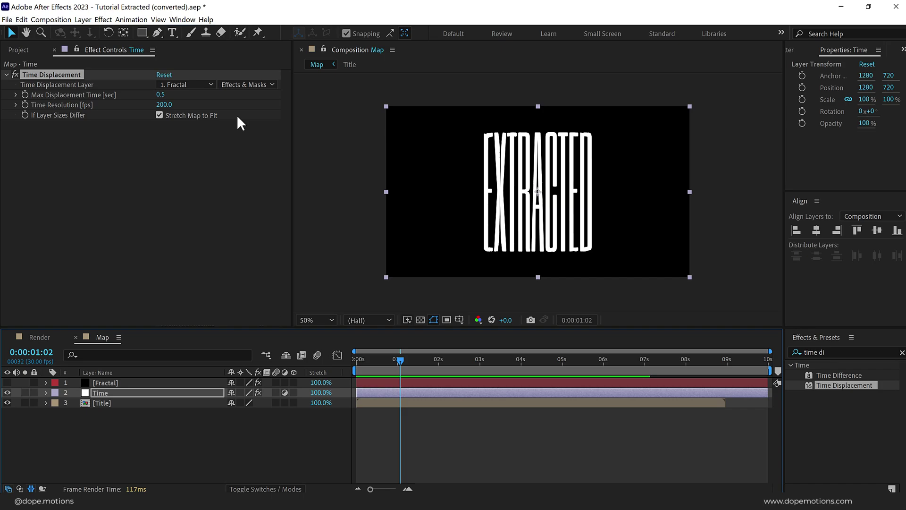
- Try a Max Displacement Time of 0.4 seconds and preview the title animation
click(161, 95)
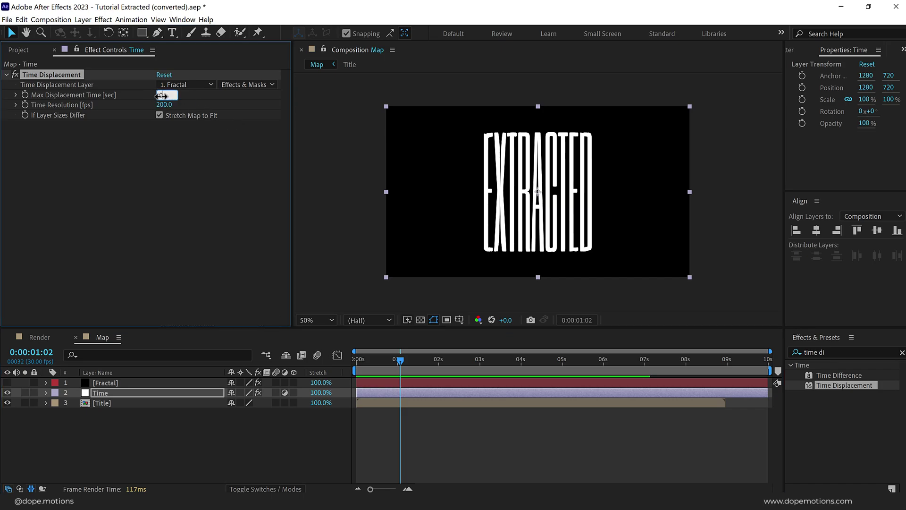
text(0.4)
key(Return)
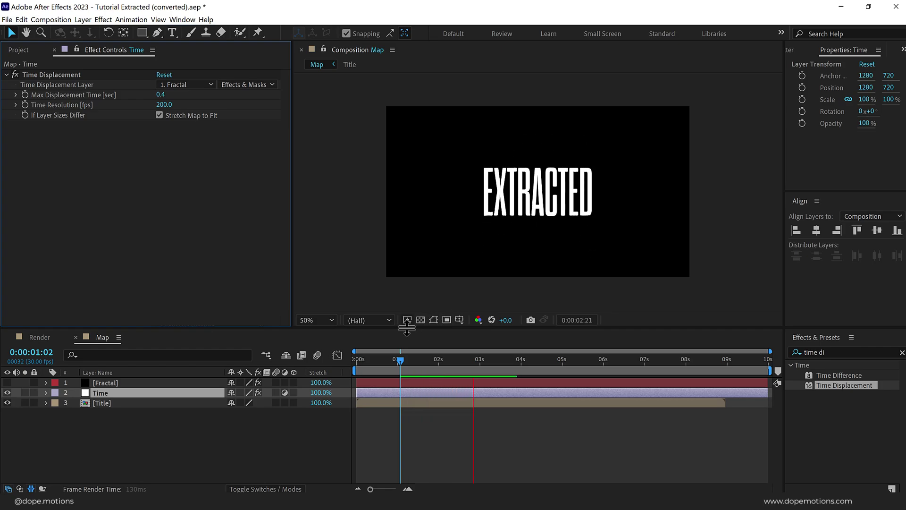
click(417, 363)
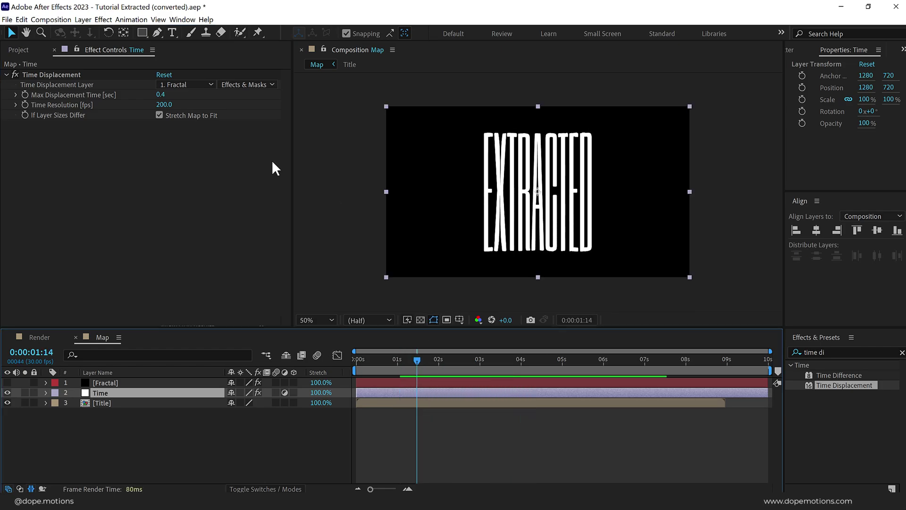
- Return the Max Displacement Time to 0.3 seconds and replay the animation from the first frame
click(161, 94)
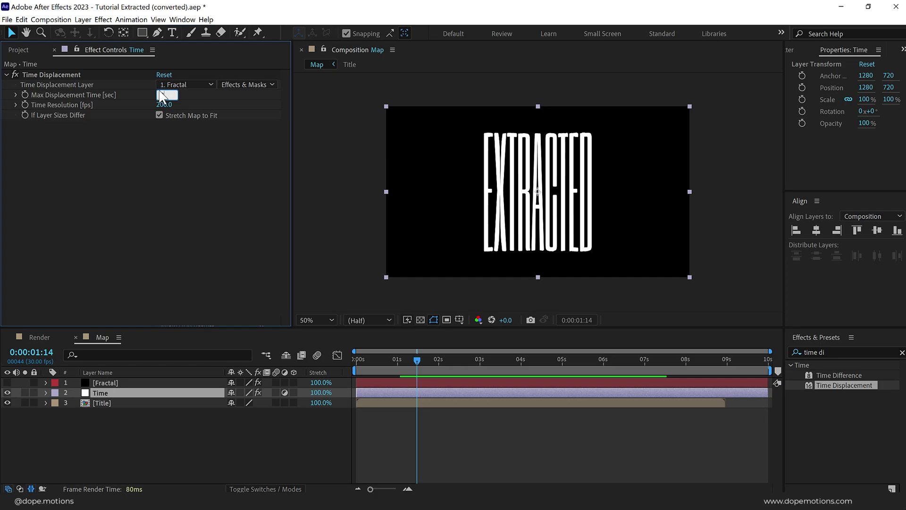
key(Return)
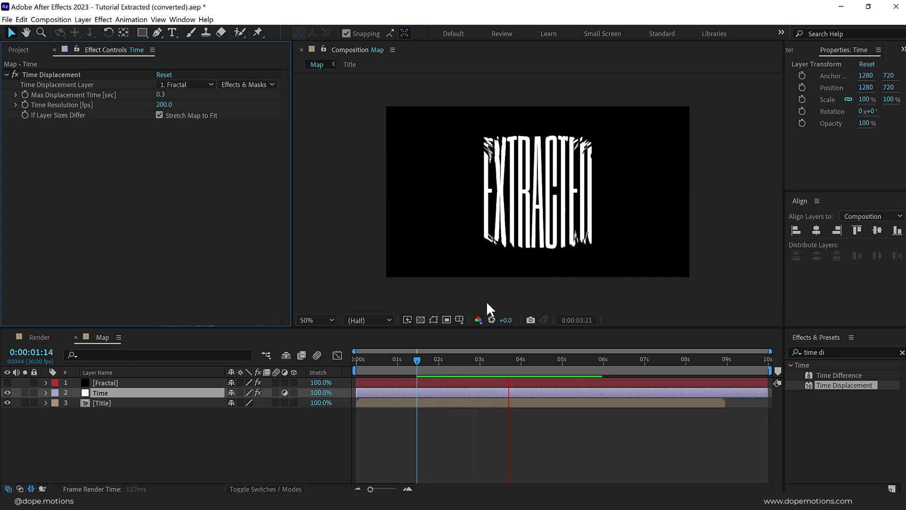
click(354, 361)
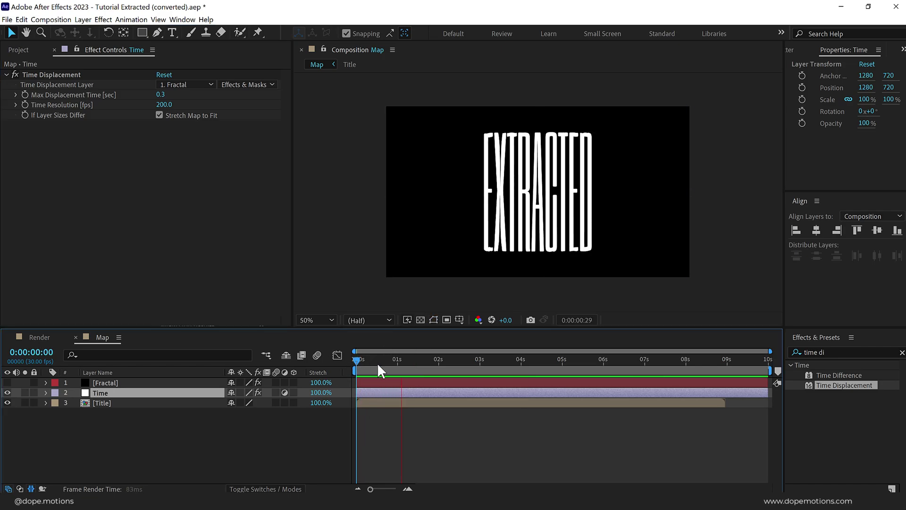
- End the Map composition's work area at about 3 seconds and preview that range from the start
drag(446, 360, 480, 363)
key(n)
click(358, 362)
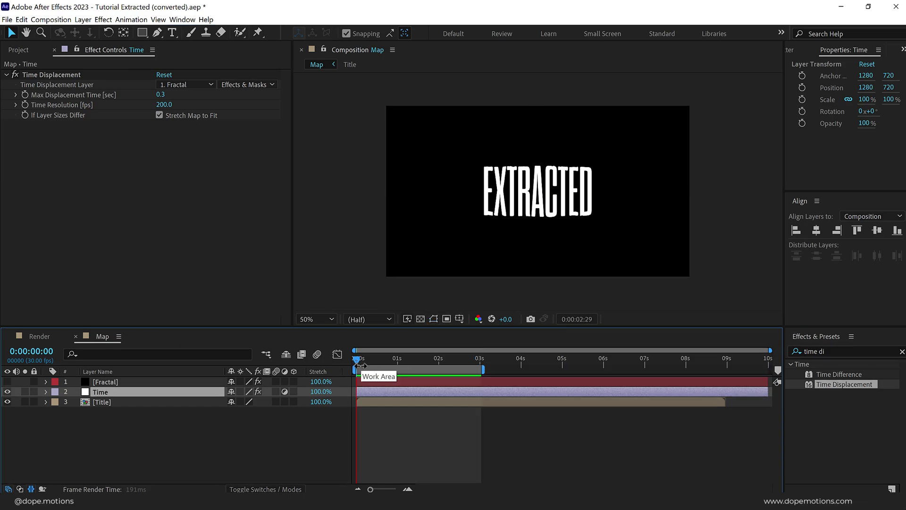
key(space)
- Set the Time Displacement's Max Displacement Time to 0.4 seconds and scrub through the first two seconds to check it
drag(367, 359, 446, 349)
click(162, 94)
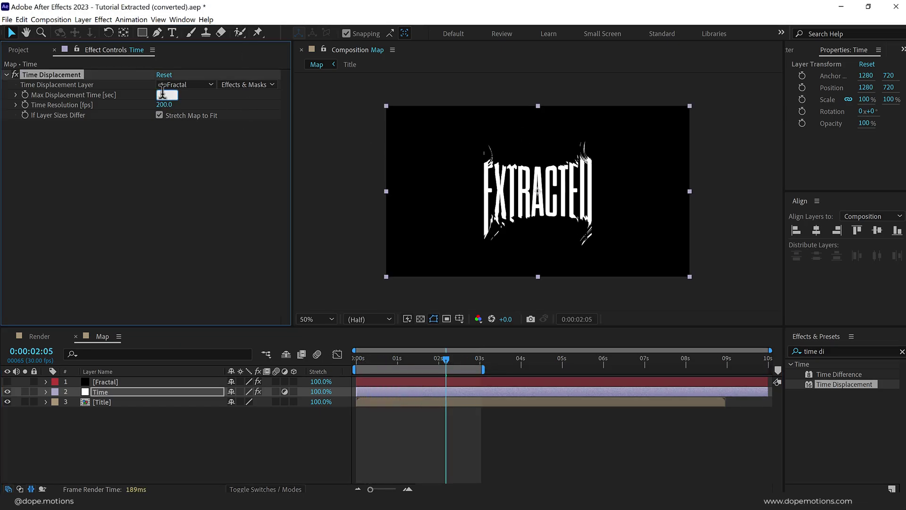
text(0.4)
click(186, 192)
drag(369, 359, 439, 362)
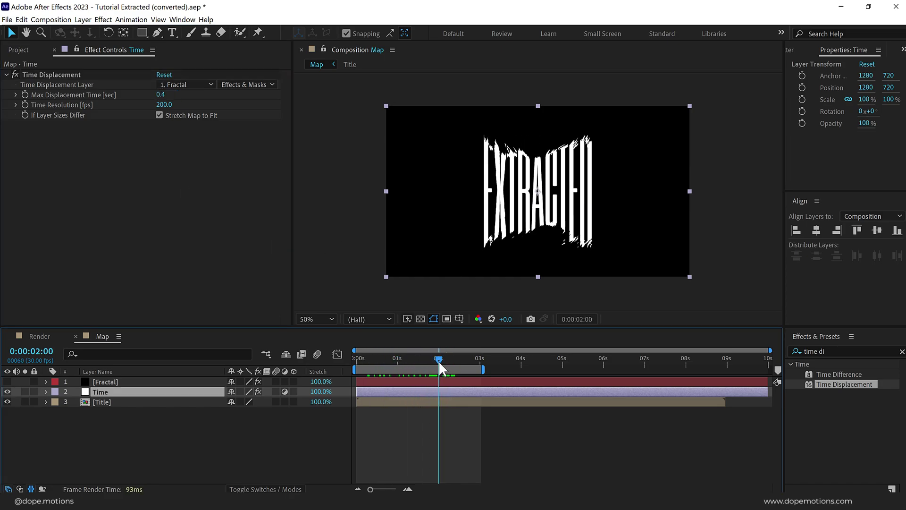
- Switch to the Render composition and remove its two horizontal guides
click(44, 337)
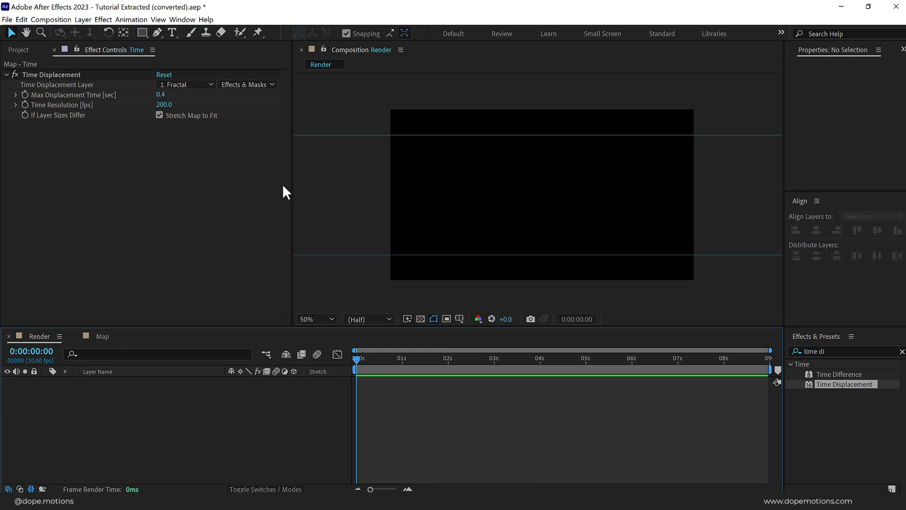
click(21, 49)
drag(340, 135, 343, 59)
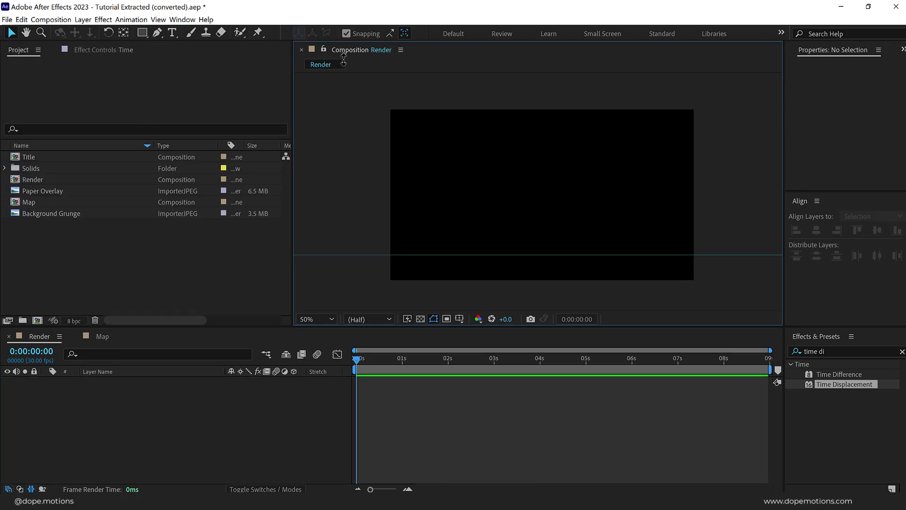
drag(331, 254, 327, 378)
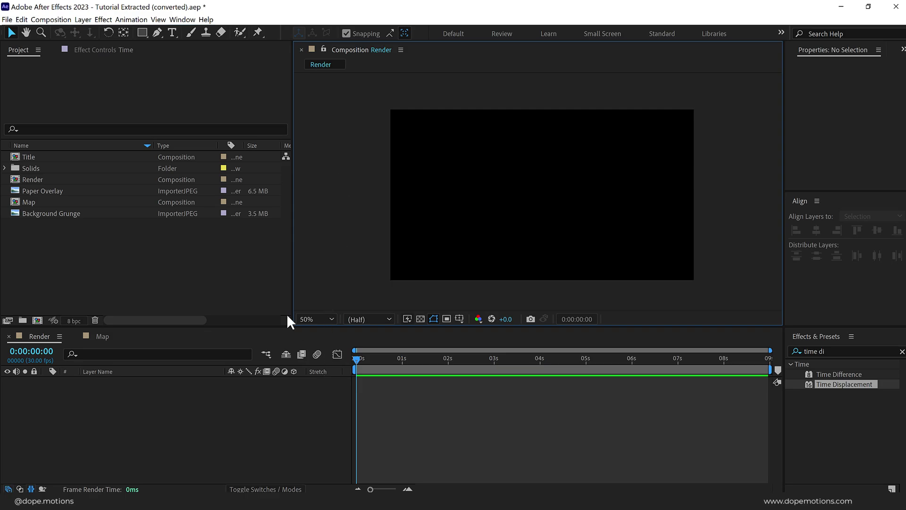
- Create a black 2560 × 1440 px solid named BG in the Render composition and add the Map composition above it
click(121, 427)
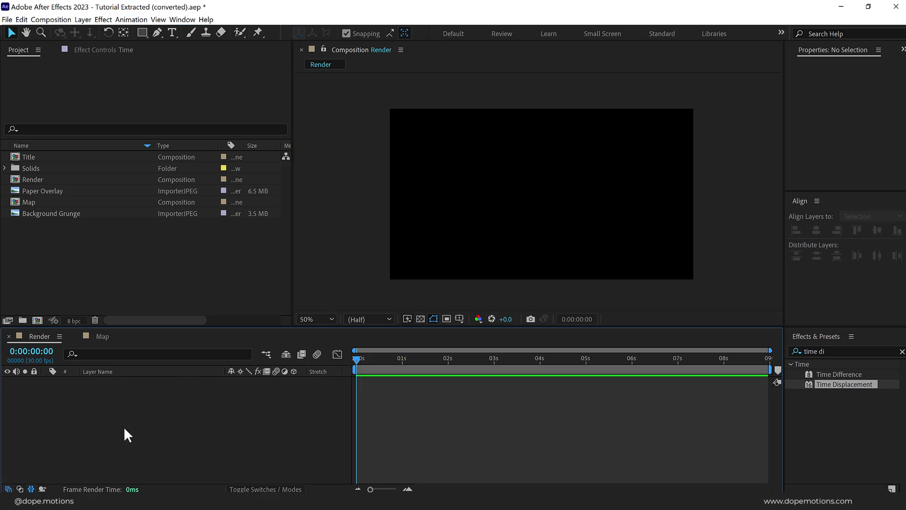
key(ctrl+y)
text(BG)
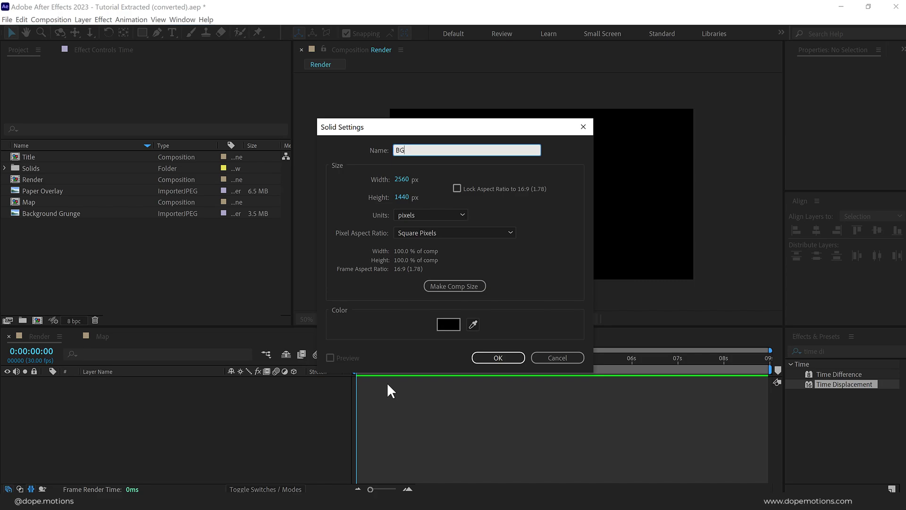
click(495, 358)
drag(30, 202, 123, 377)
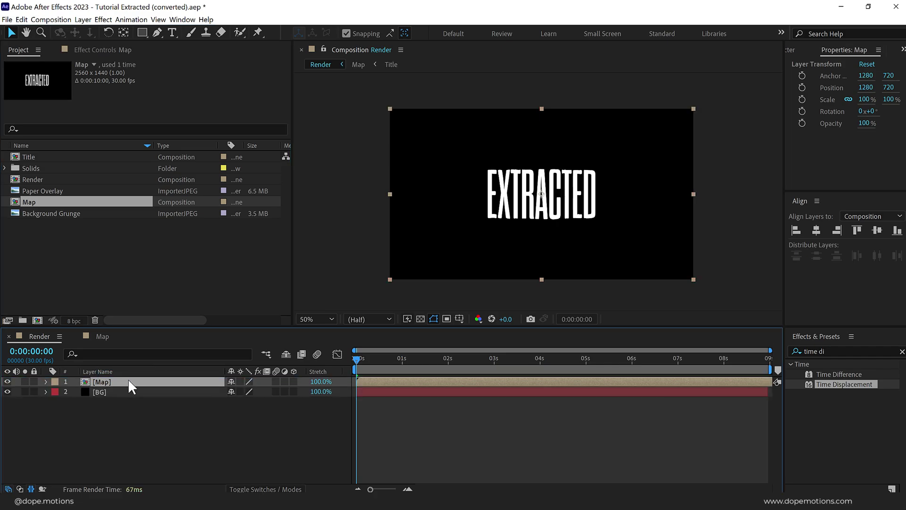
drag(372, 358, 456, 359)
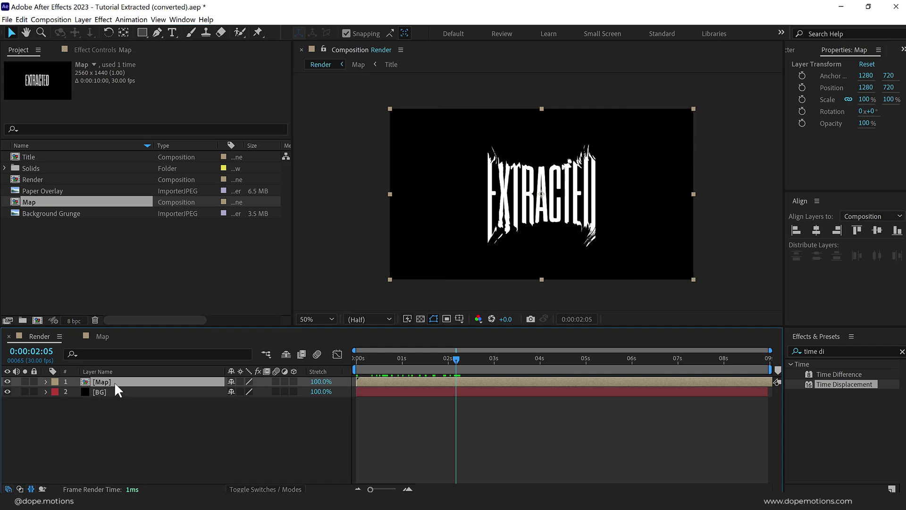
- Apply the Echo effect to the Map layer and set its Echo Time to -0.005 seconds
click(840, 351)
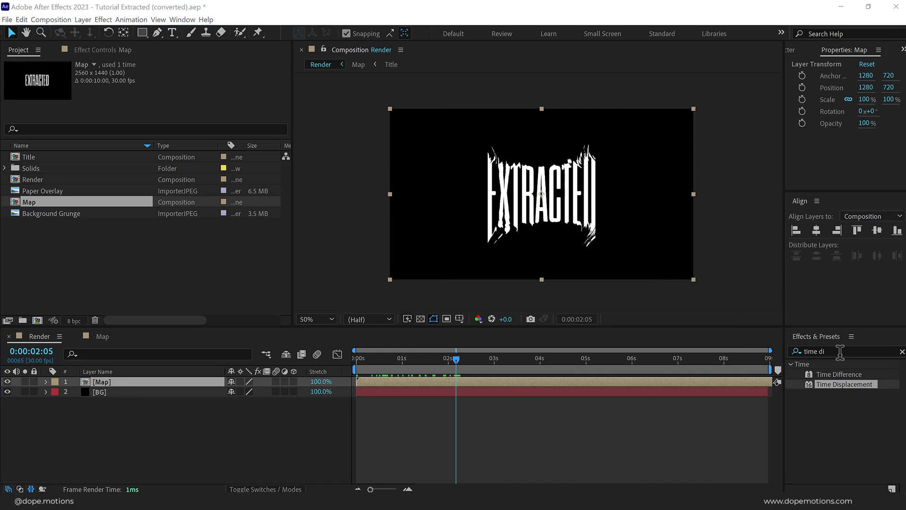
click(840, 352)
text(ech)
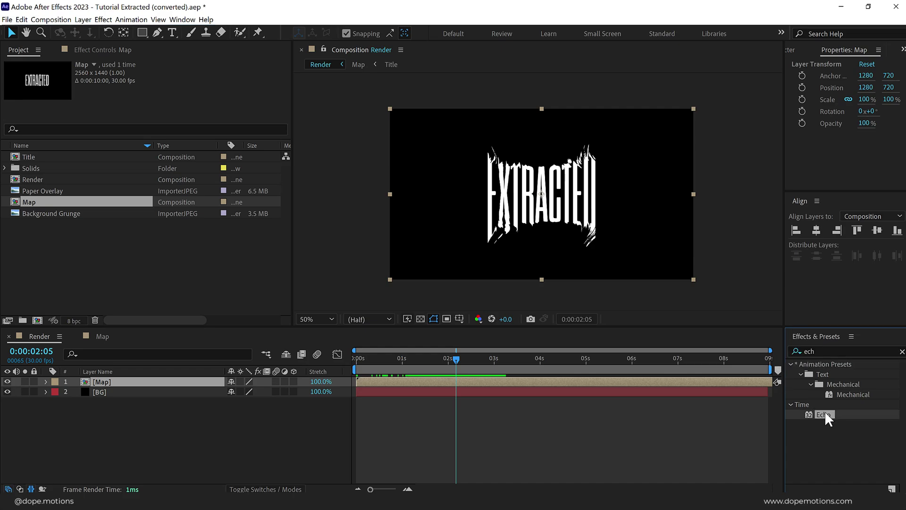
double_click(825, 414)
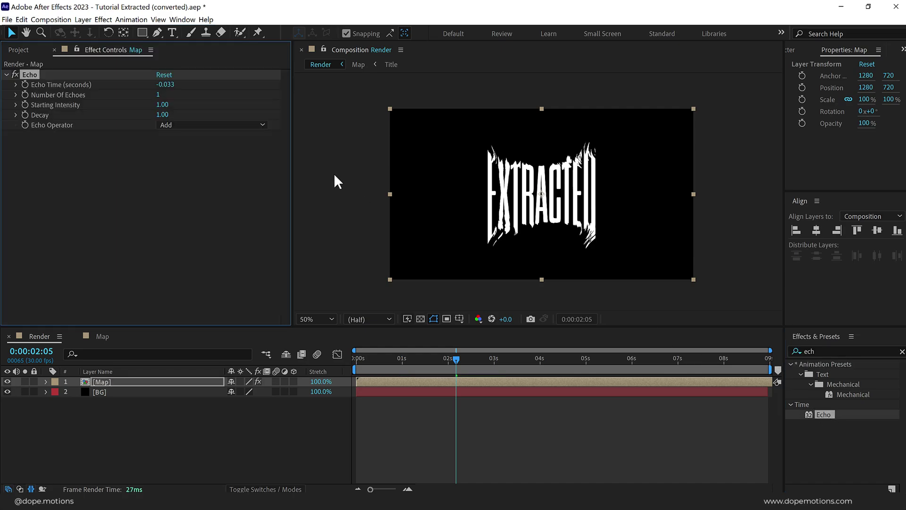
click(168, 86)
click(157, 145)
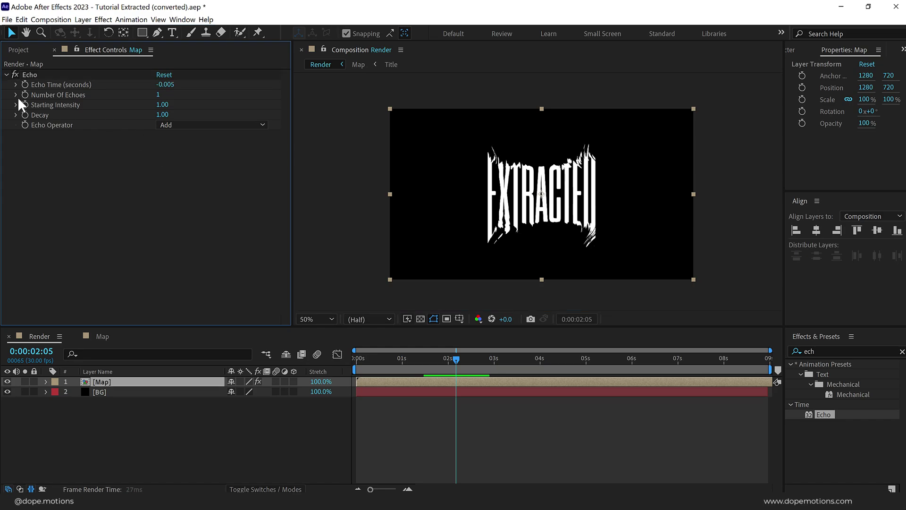
- Set the Echo effect's Number Of Echoes to 50 and its Decay to 0.94, and inspect the trails up close
click(158, 94)
text(50)
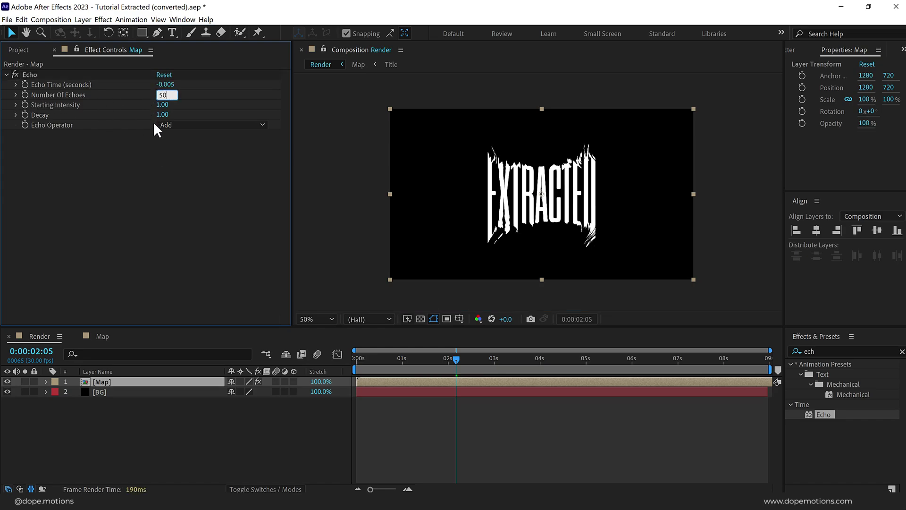
click(174, 149)
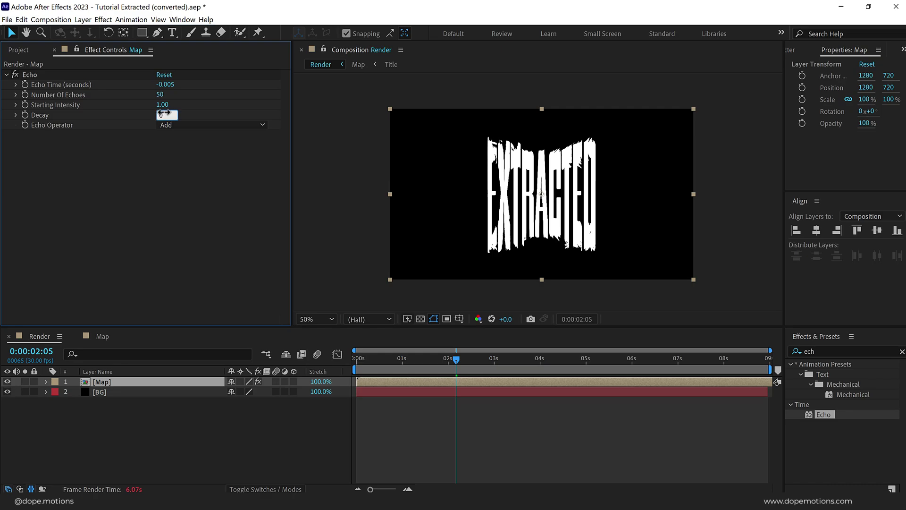
click(164, 113)
text(0.94)
click(163, 208)
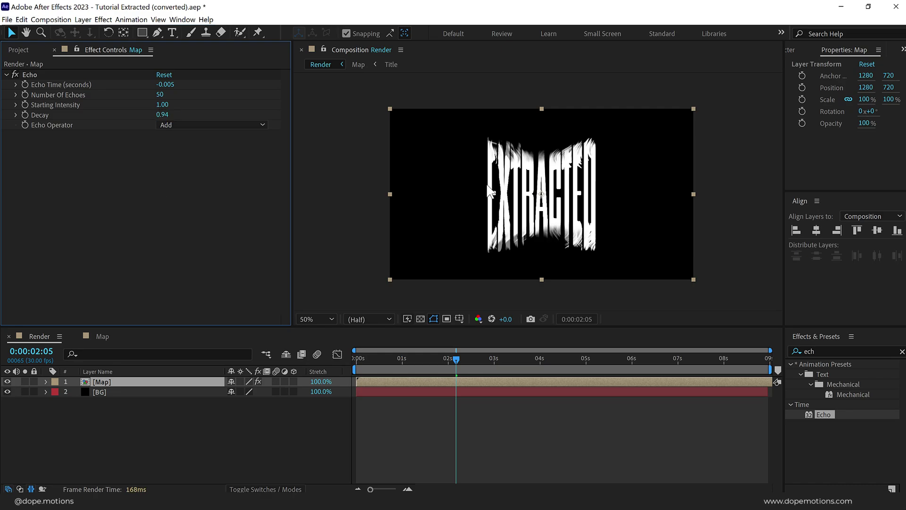
scroll(486, 187, up, 1)
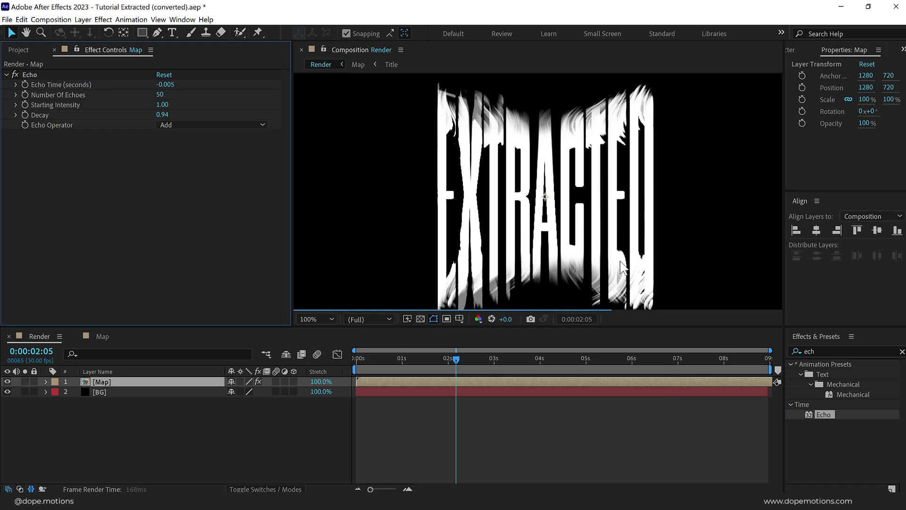
- Apply the Gaussian Blur effect to the Map layer and set its Blurriness to 10
click(824, 352)
text(gau)
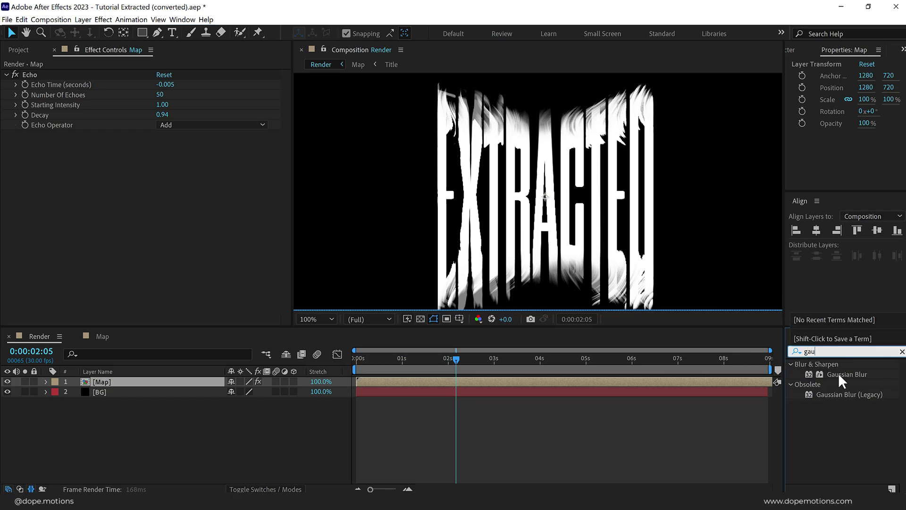
double_click(838, 373)
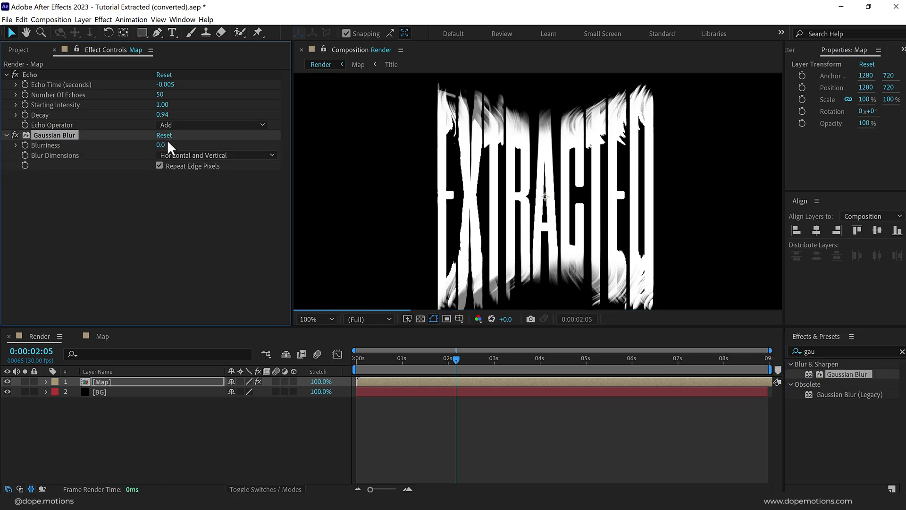
text(10)
click(160, 170)
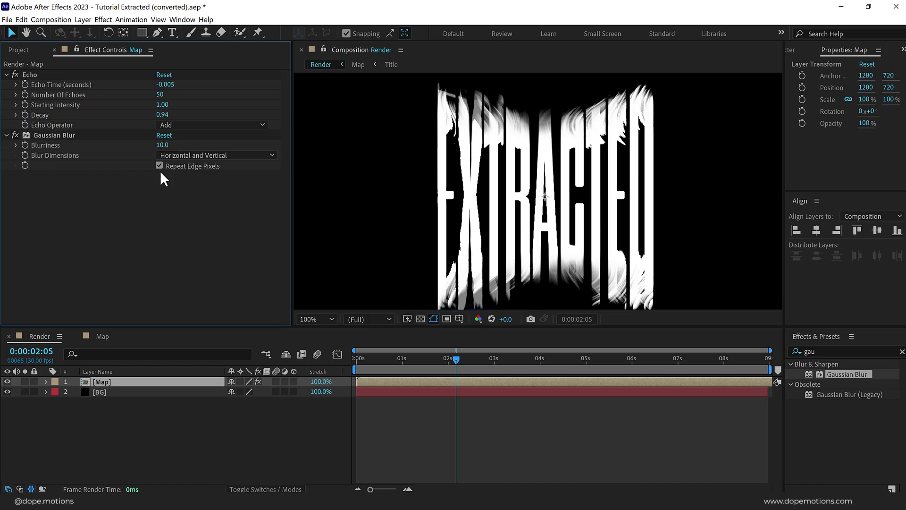
- Apply the Colorama effect to the Map layer and make it get its input phase from Alpha
click(842, 352)
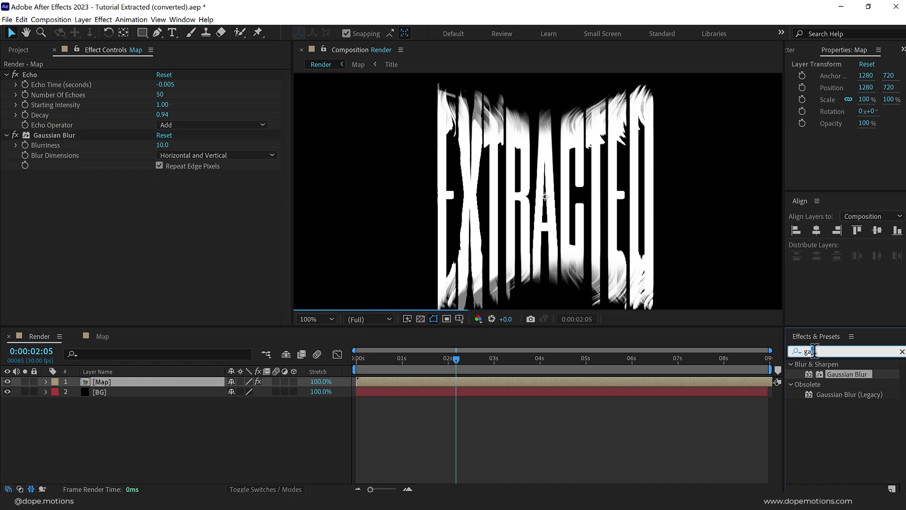
text(colora)
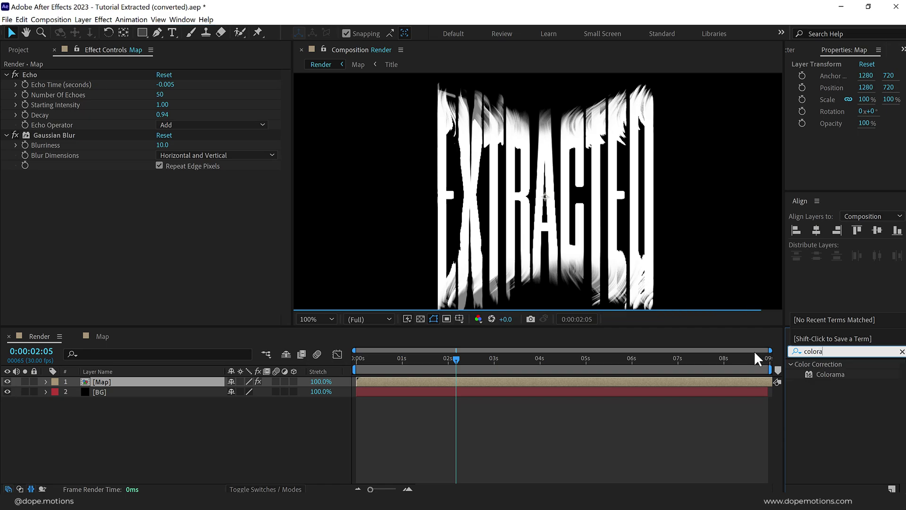
double_click(831, 374)
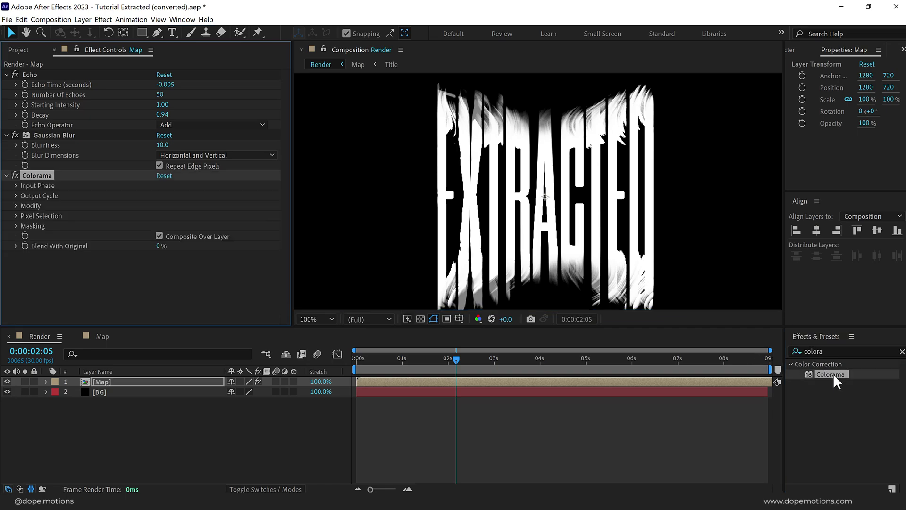
click(15, 185)
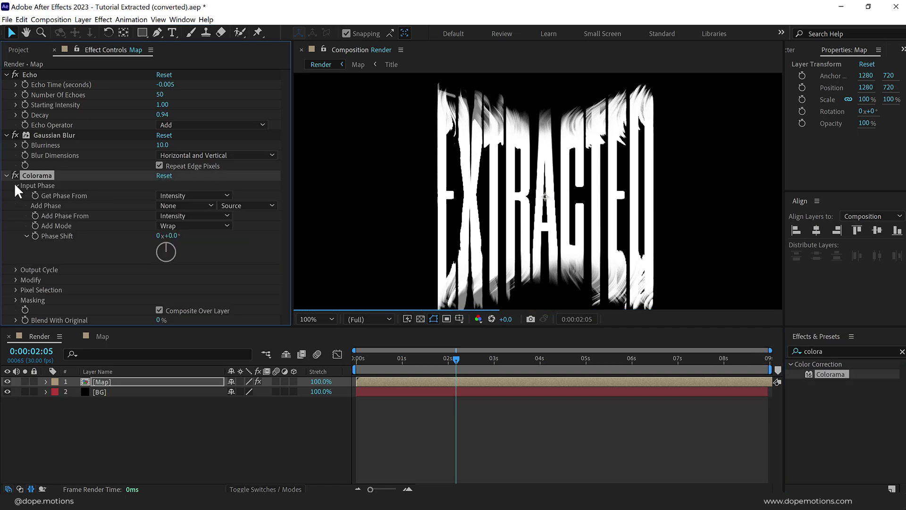
click(174, 194)
click(180, 294)
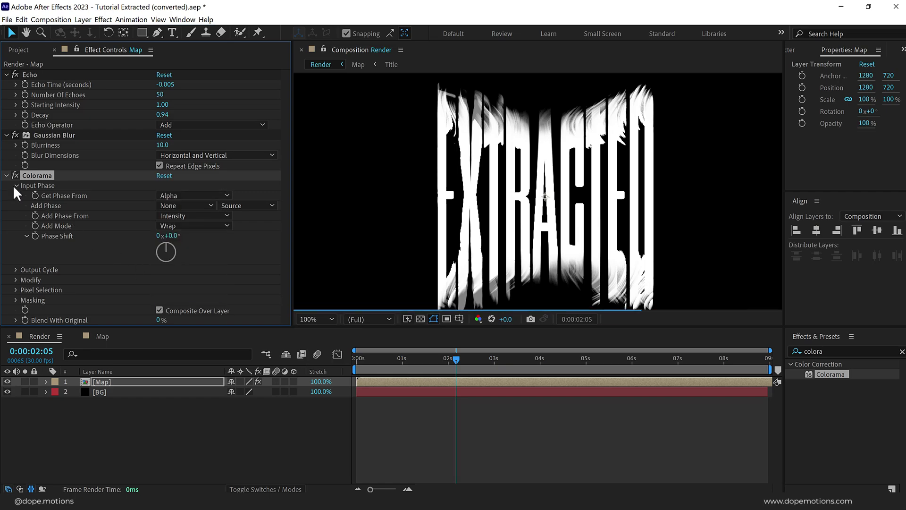
click(17, 186)
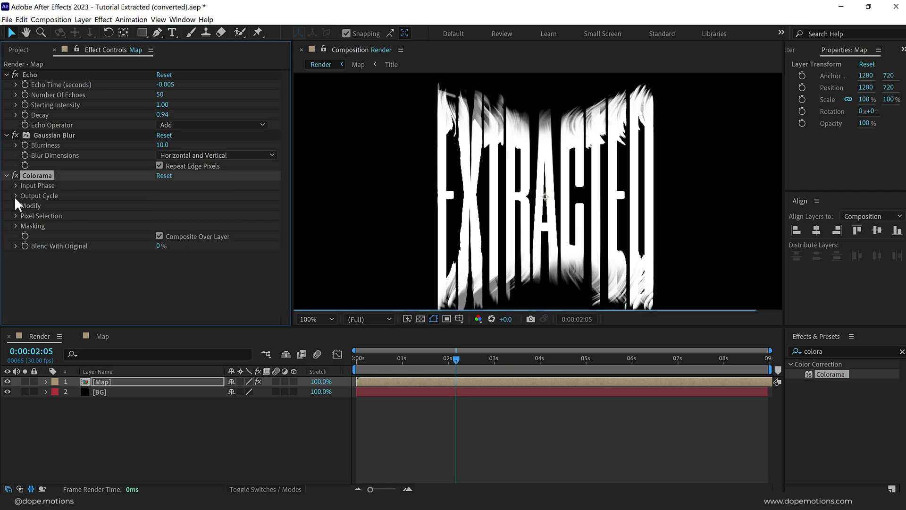
- Load the Ramp Red preset palette for Colorama's Output Cycle
click(15, 196)
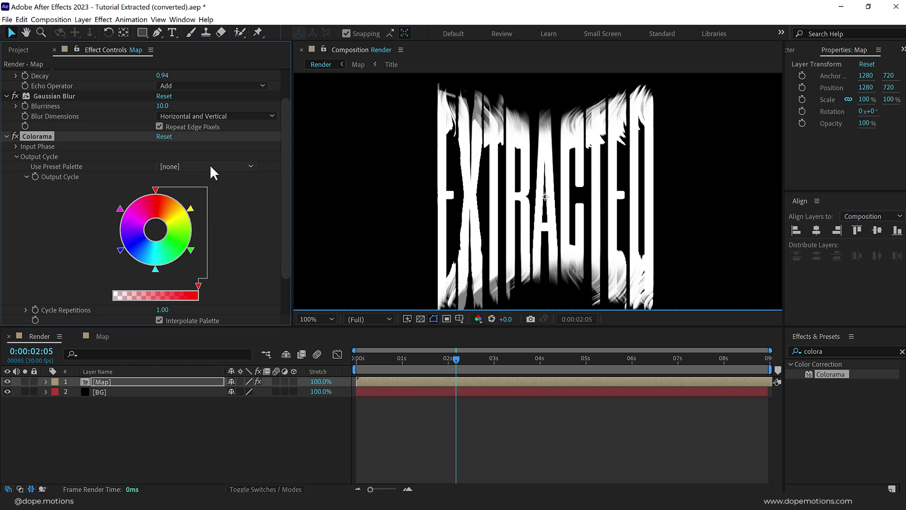
scroll(476, 187, down, 1)
key(period)
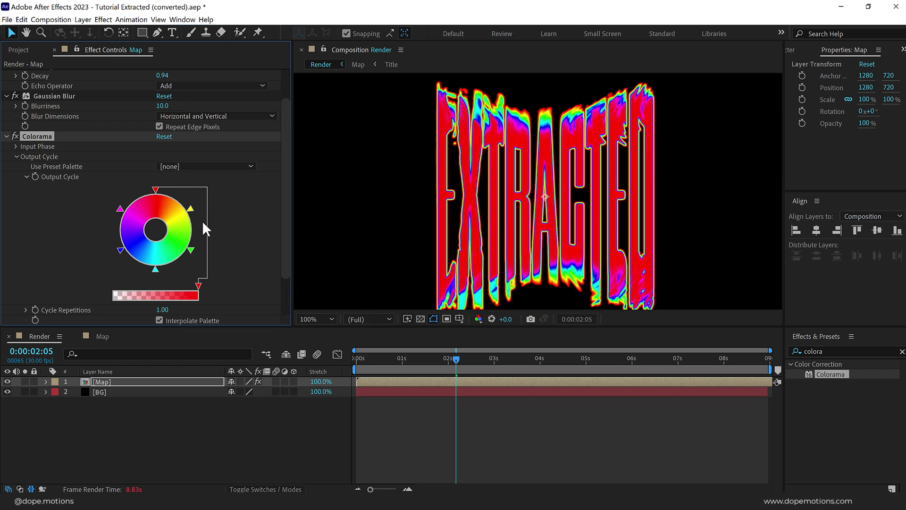
click(205, 166)
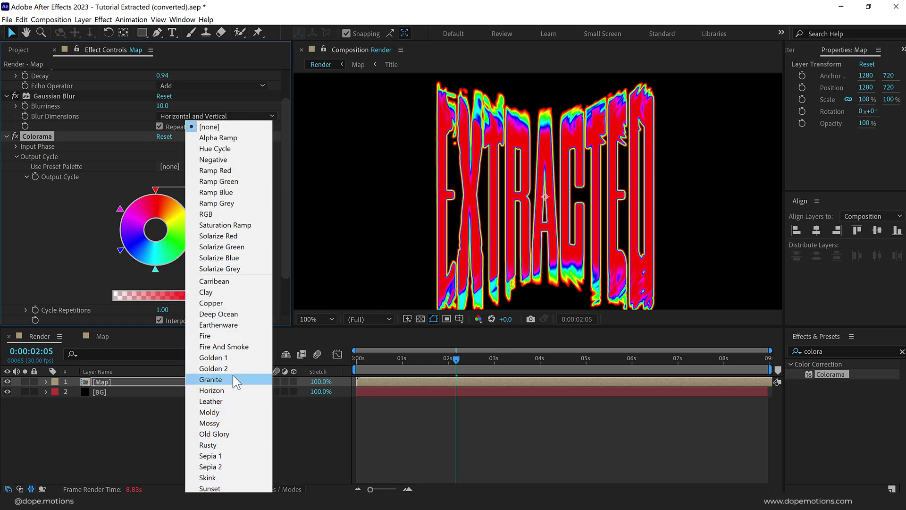
click(221, 172)
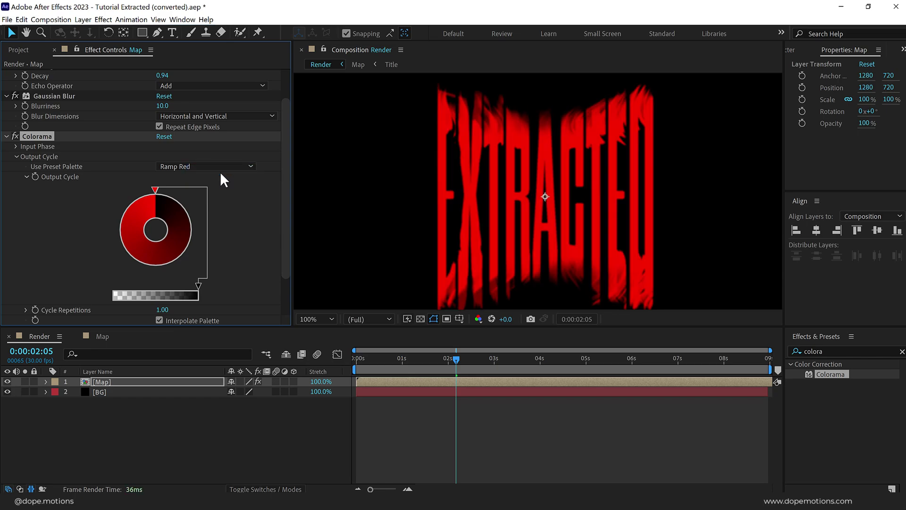
- Recolour the red stop at the top of the Output Cycle wheel to FF7700 and add an amber stop with hue 39° beside it
double_click(154, 188)
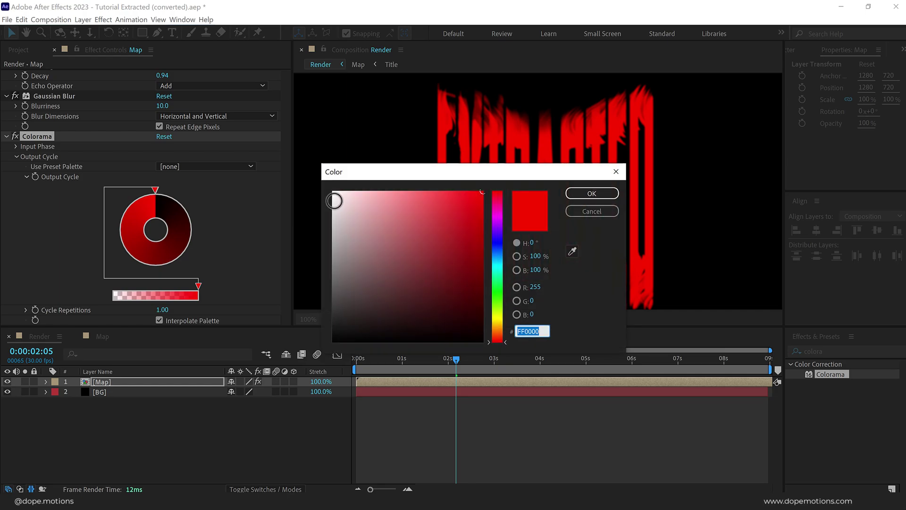
drag(502, 329, 503, 330)
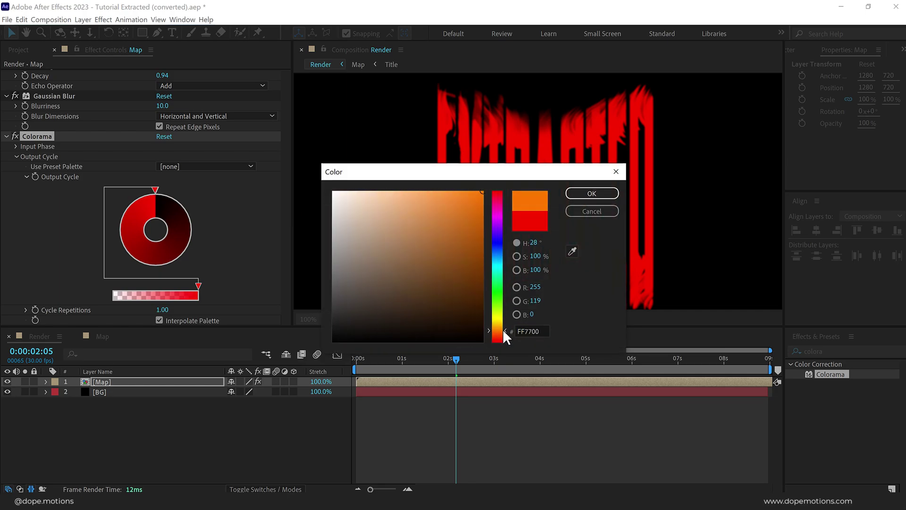
click(602, 196)
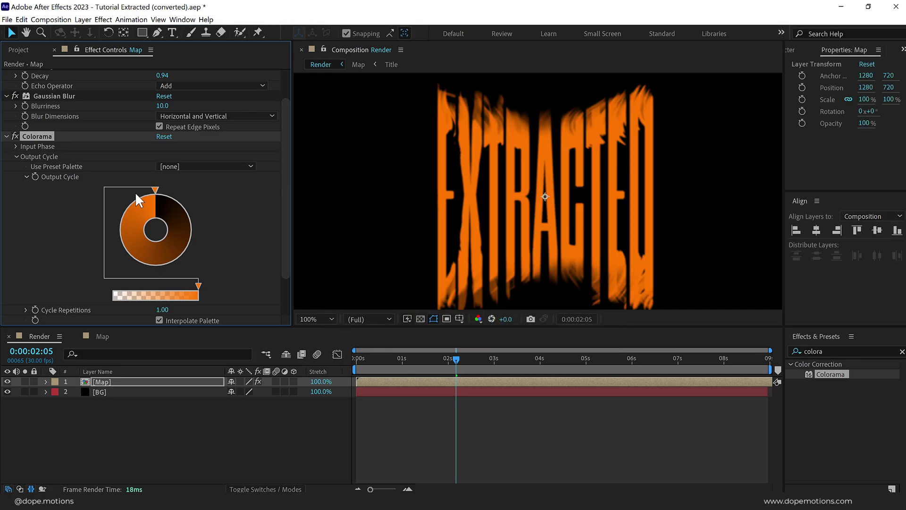
double_click(135, 192)
drag(498, 329, 498, 324)
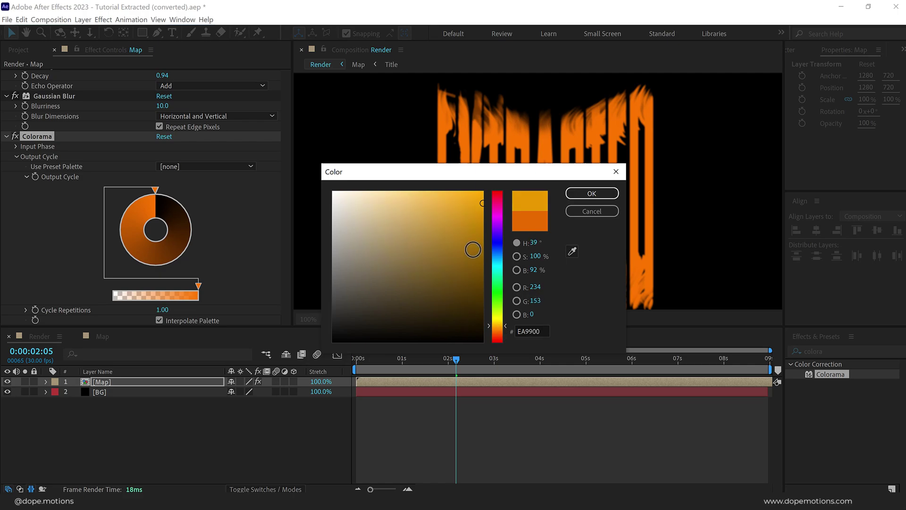
click(592, 193)
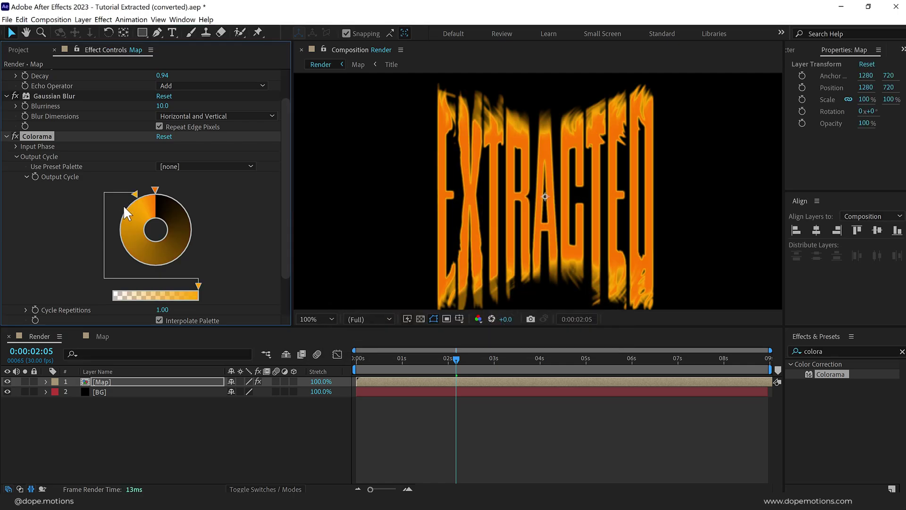
- Add a yellow FEFF00 stop to the Output Cycle wheel, just past the amber stop
double_click(123, 205)
drag(501, 320, 503, 317)
drag(465, 221, 484, 191)
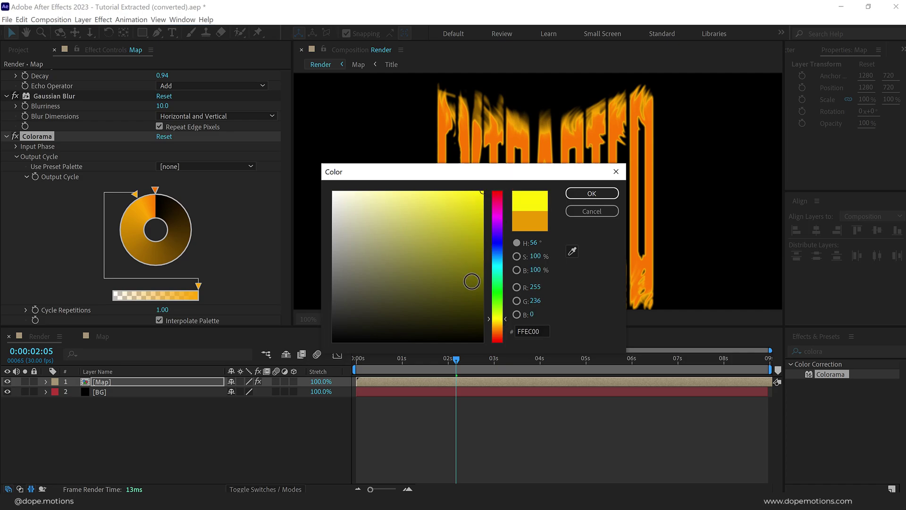
click(500, 316)
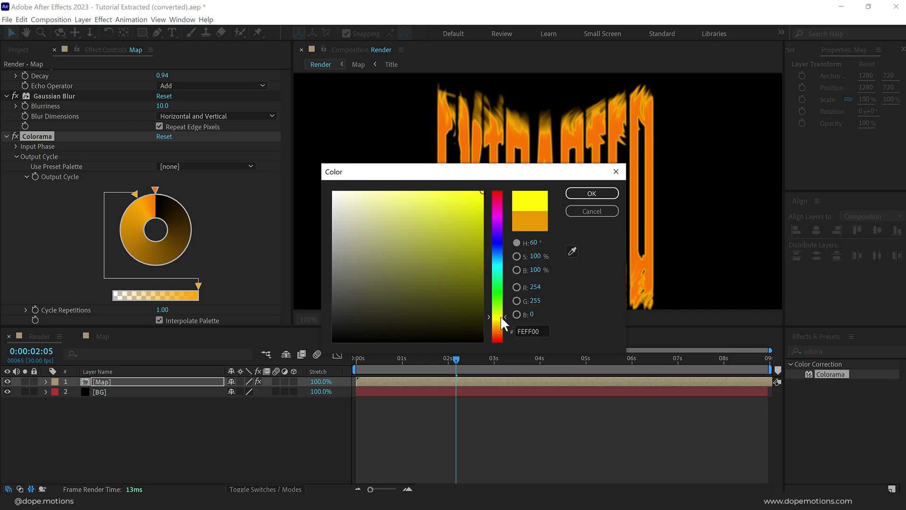
click(586, 194)
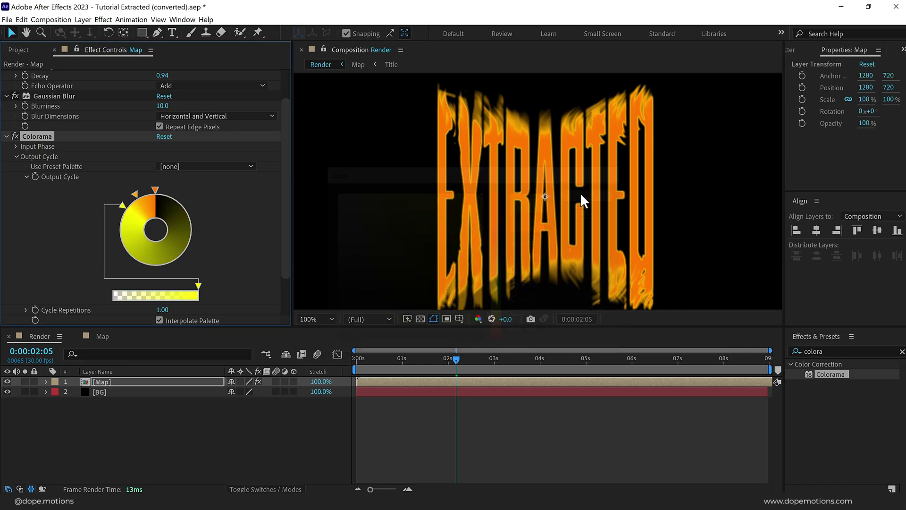
- Add an orange FFA700 stop to the Output Cycle wheel, beyond the yellow stop
double_click(117, 227)
drag(500, 316, 502, 324)
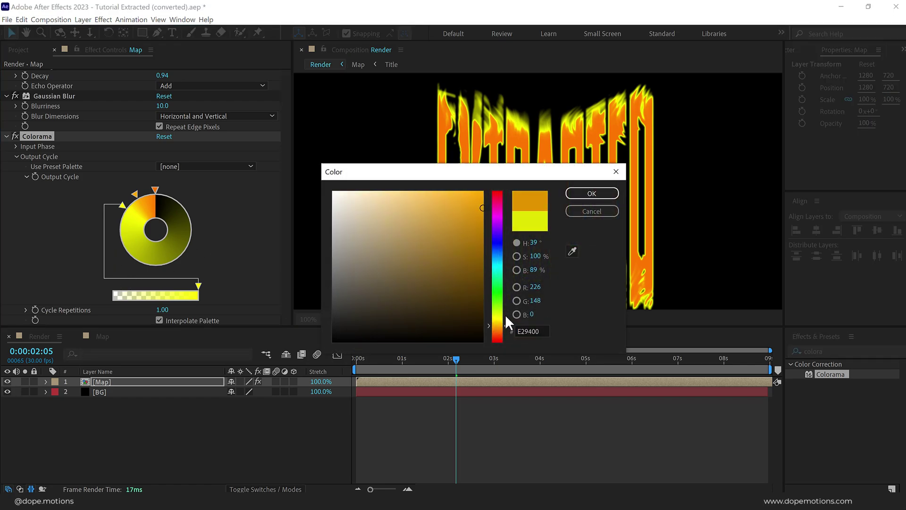
drag(463, 205, 510, 179)
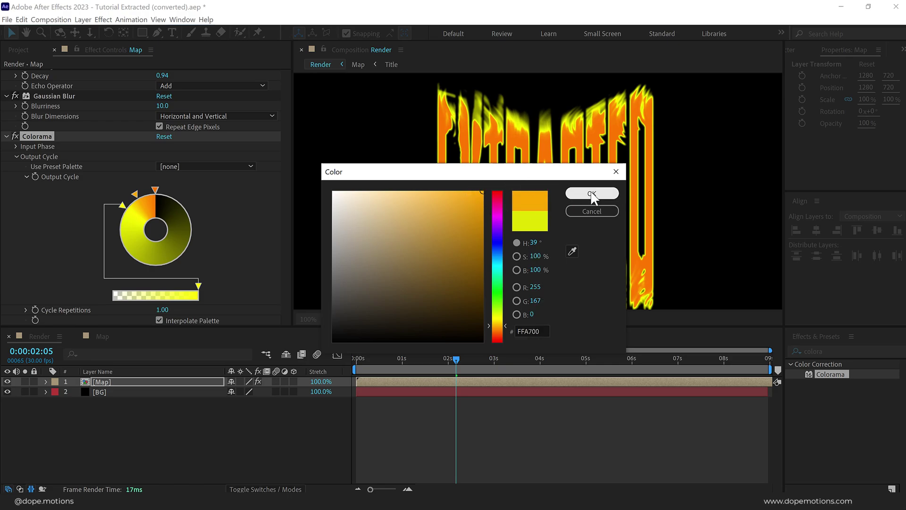
click(593, 194)
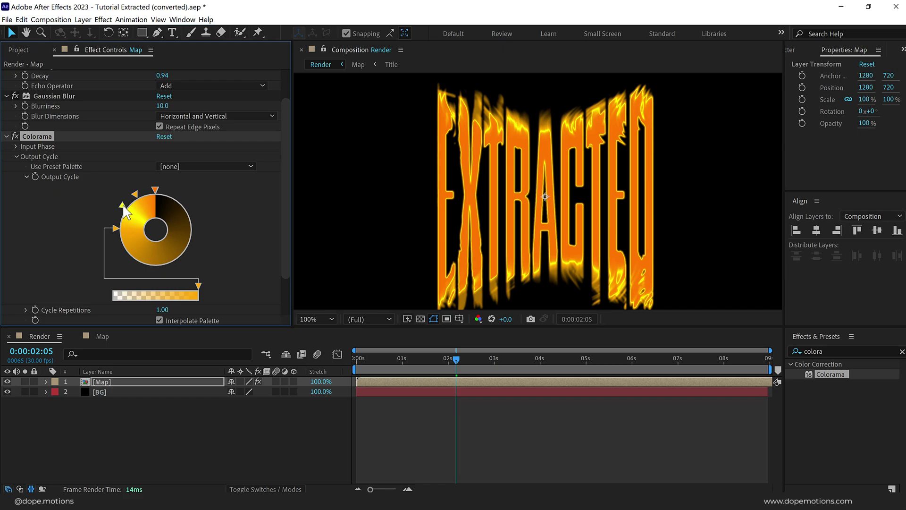
- Move the amber stop closer to the yellow one and recolour the wheel's top stop to a redder orange
drag(123, 206, 129, 197)
double_click(154, 188)
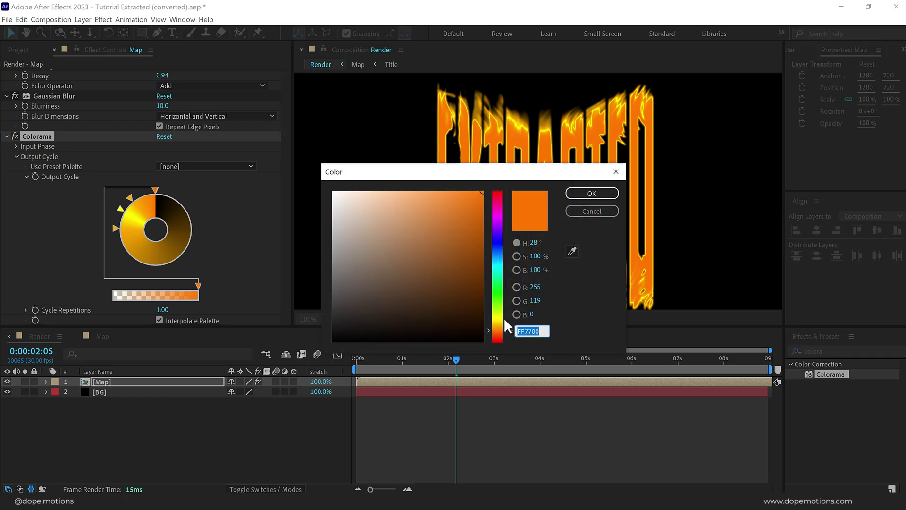
click(500, 331)
click(604, 193)
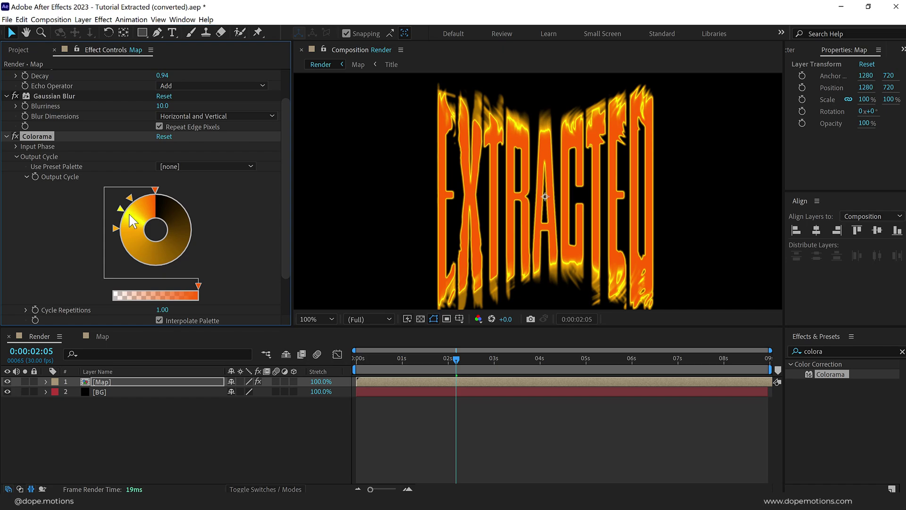
- Respace the Output Cycle stops, with amber close to the top stop, yellow on the wheel's upper left and the last orange on its lower left
mouse_move(115, 229)
mouse_down()
mouse_move(117, 246)
mouse_move(114, 240)
mouse_up()
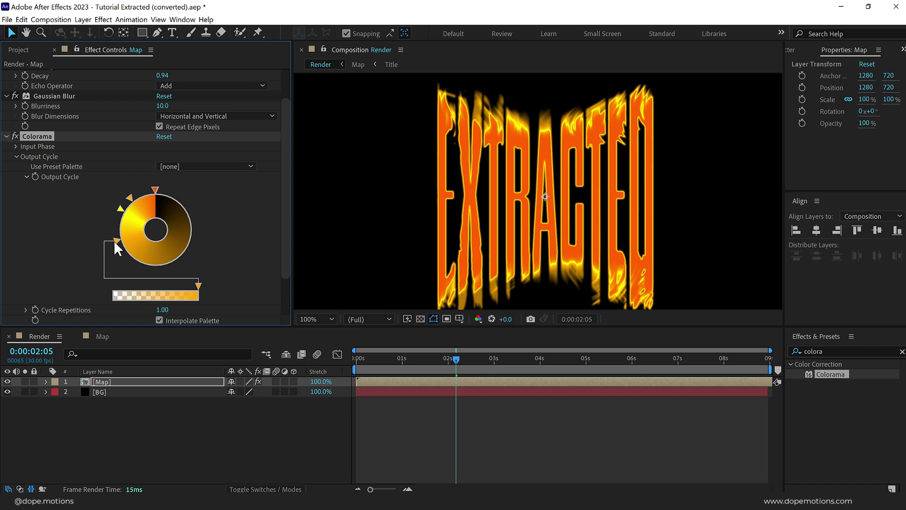
drag(120, 208, 116, 224)
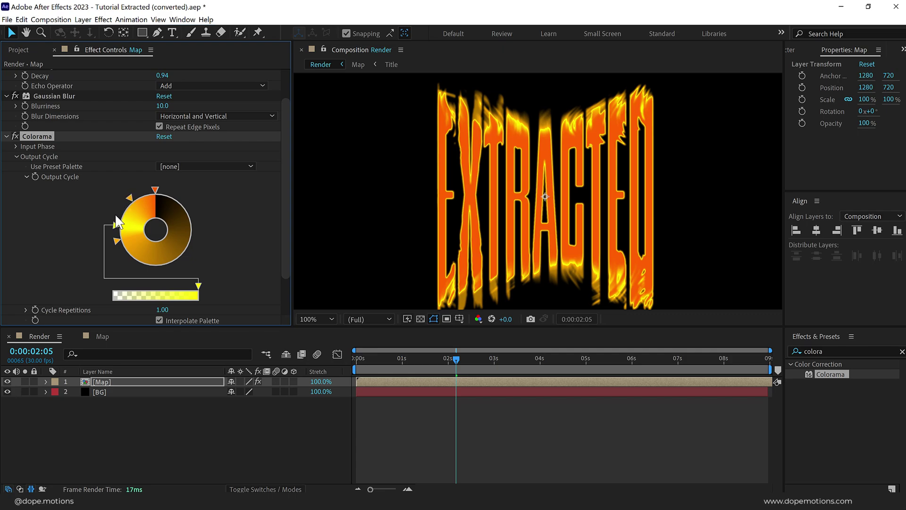
drag(129, 198, 151, 190)
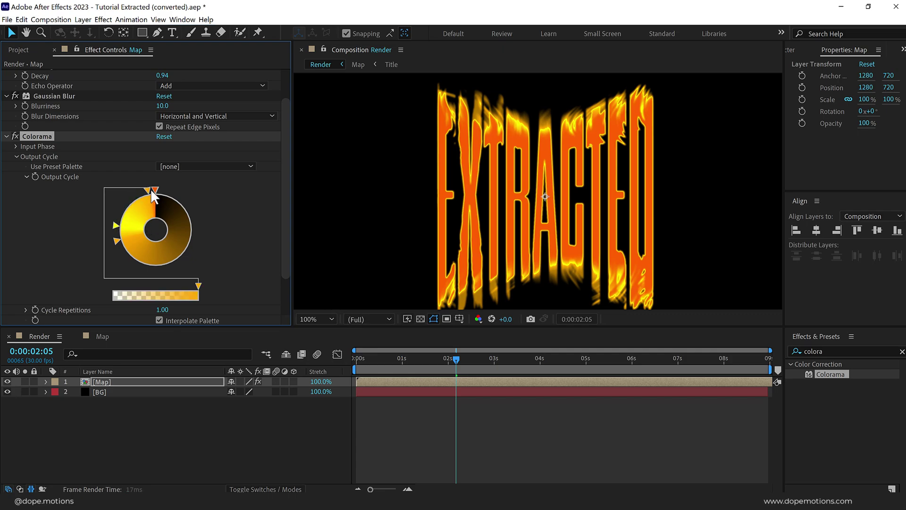
drag(115, 225, 123, 203)
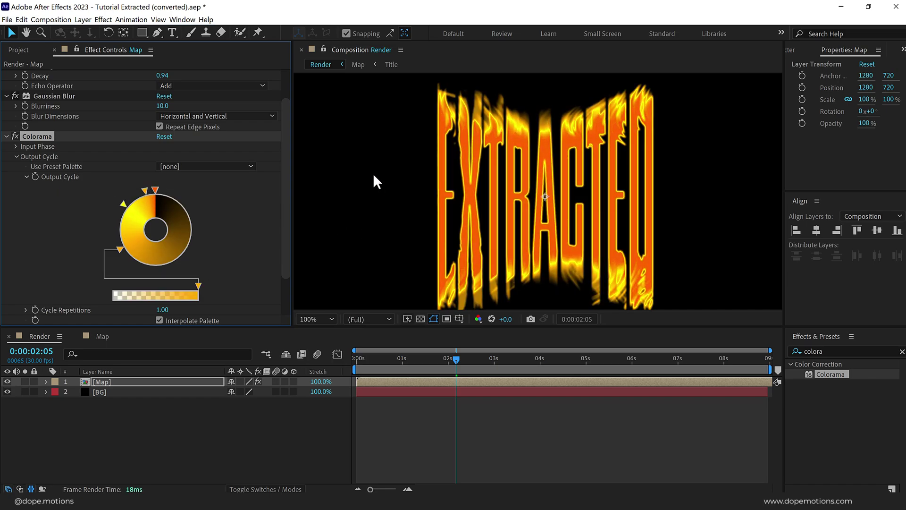
scroll(213, 283, down, 3)
- Duplicate the Map layer and delete the Echo, Gaussian Blur and Colorama effects from the upper copy
click(114, 383)
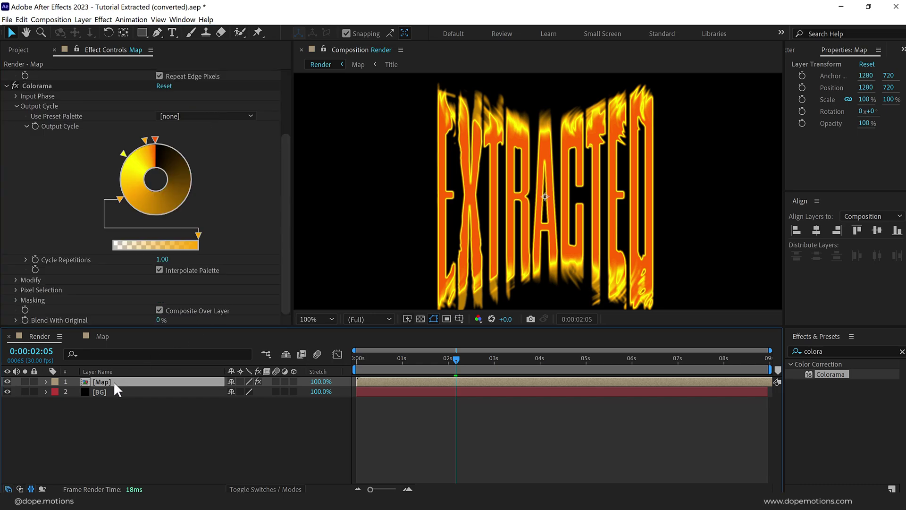
key(ctrl+d)
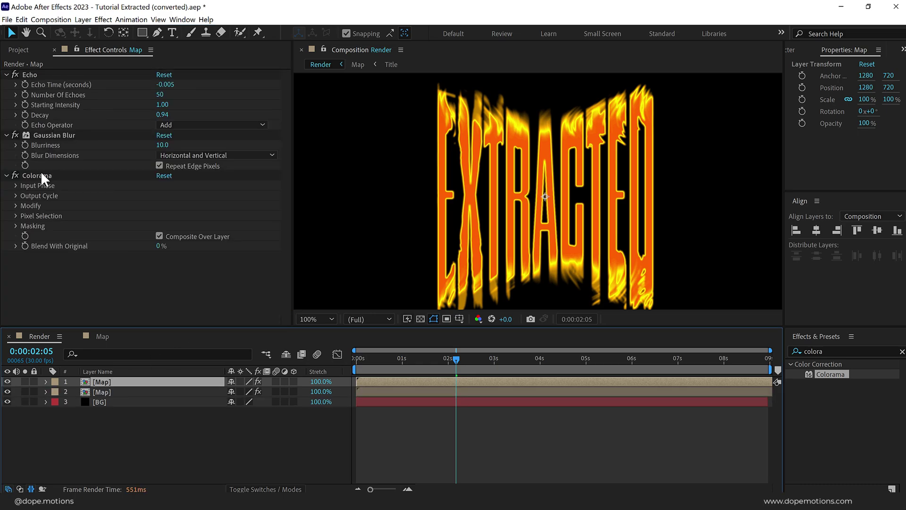
click(39, 175)
shift+click(40, 73)
key(Delete)
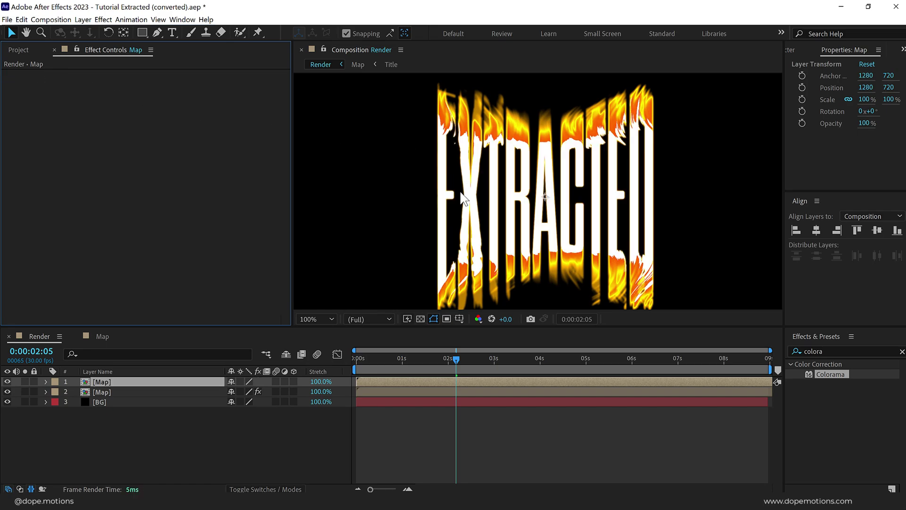
key(comma)
key(period)
key(comma)
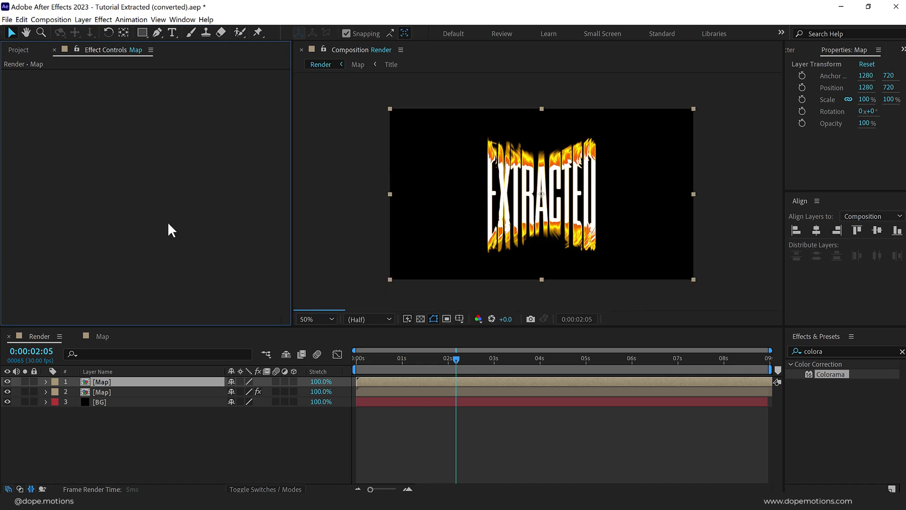
- Apply the Glow effect to the lower Map layer and move the playhead to 0:00:02:00
click(115, 392)
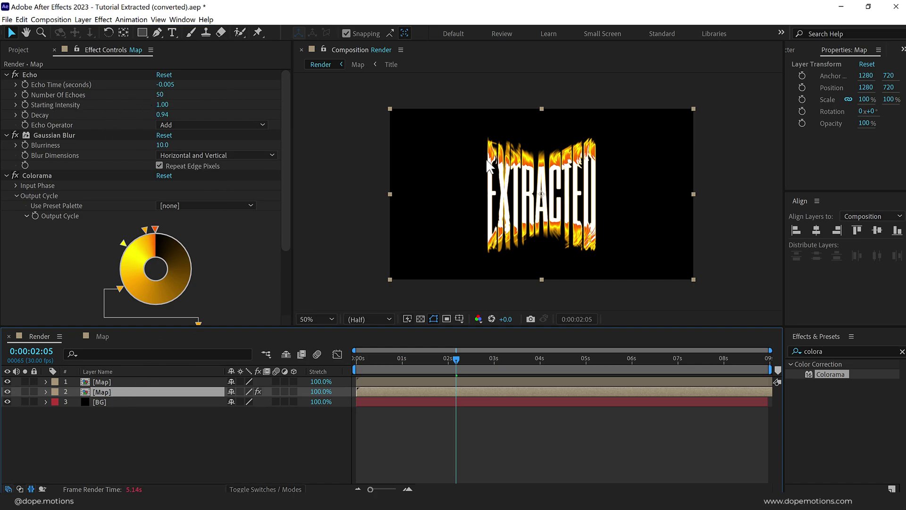
key(period)
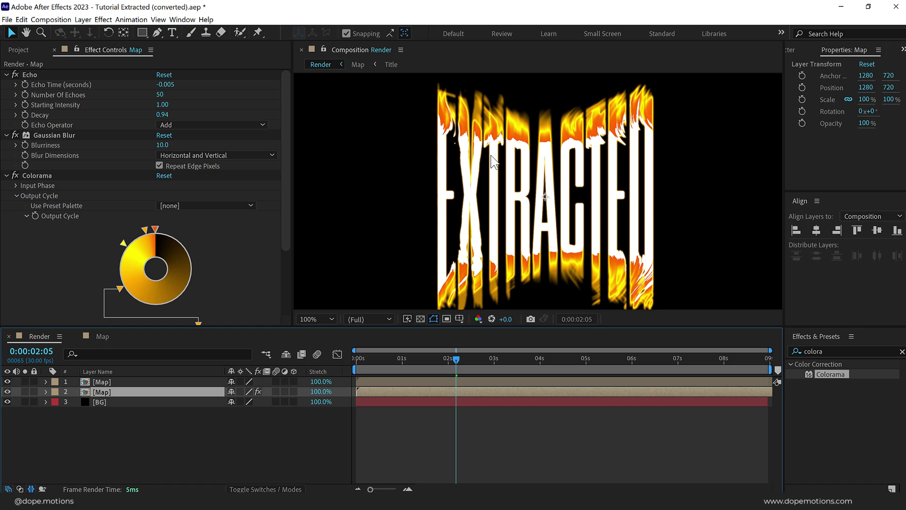
key(comma)
key(period)
key(comma)
key(period)
click(449, 364)
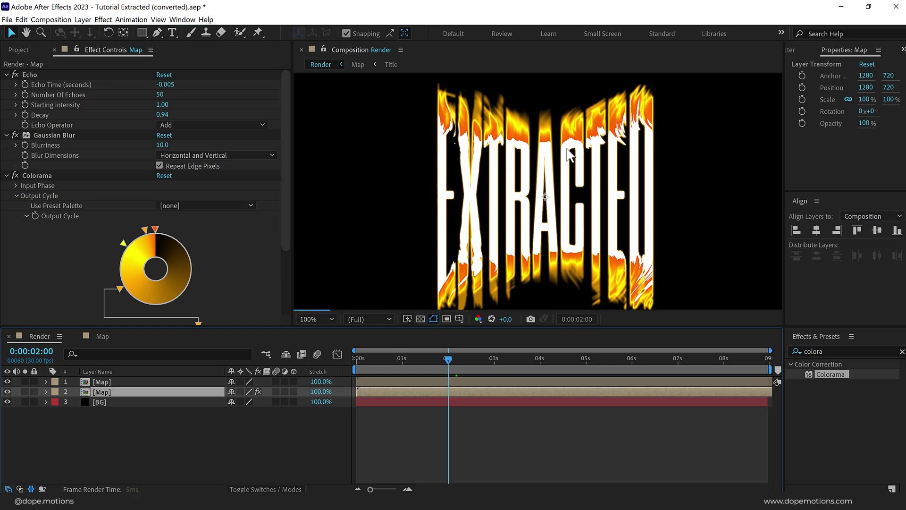
click(29, 49)
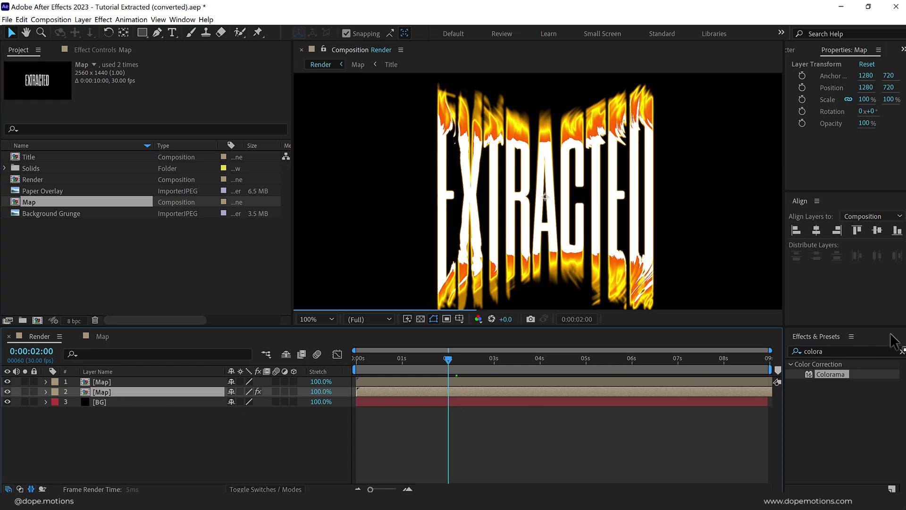
click(895, 350)
text(glow)
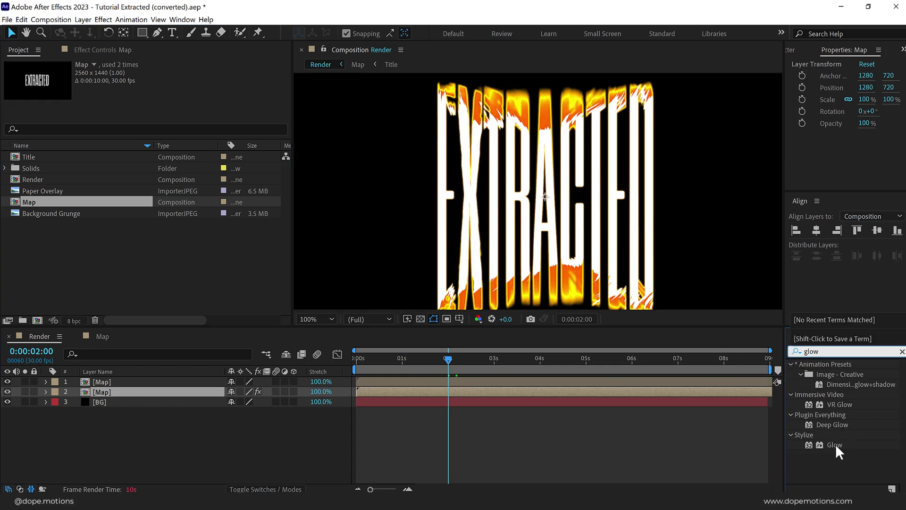
double_click(834, 445)
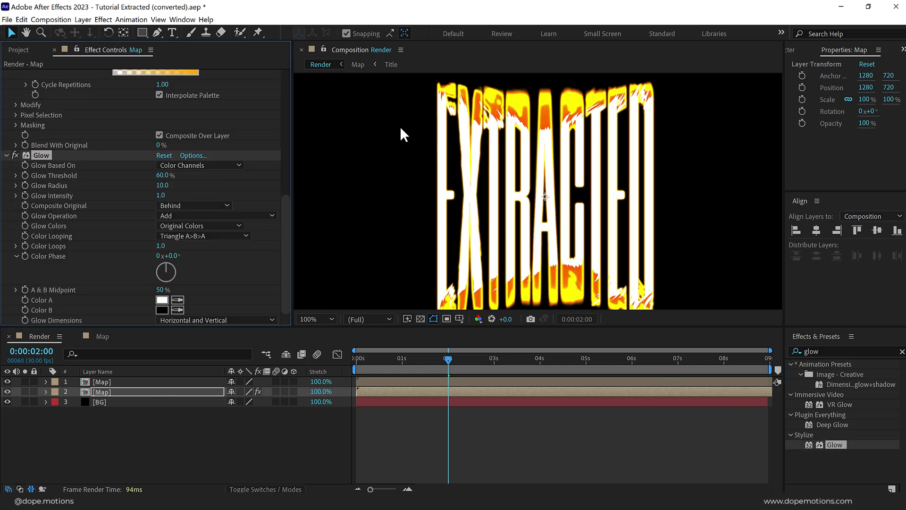
- Set the Glow's radius to 258, its threshold to 56.1% and its intensity to 0.5
drag(164, 185, 239, 185)
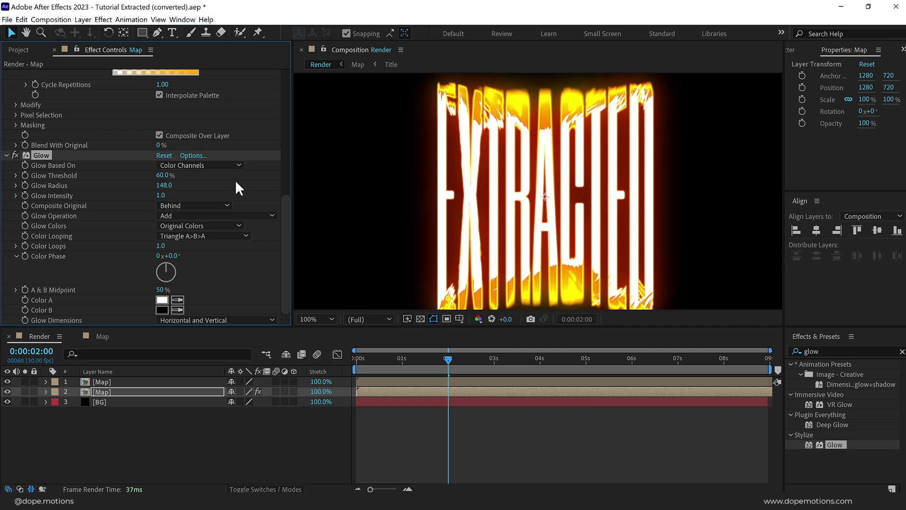
drag(163, 175, 221, 184)
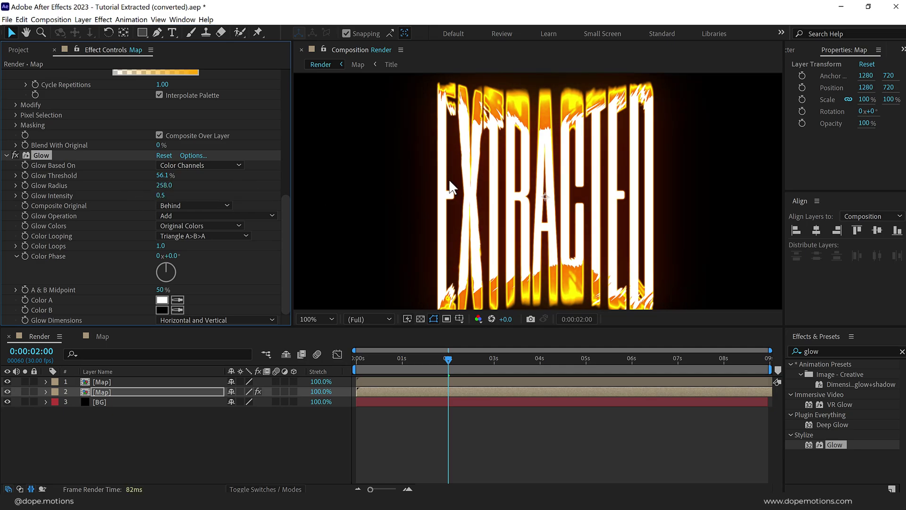
scroll(500, 168, down, 2)
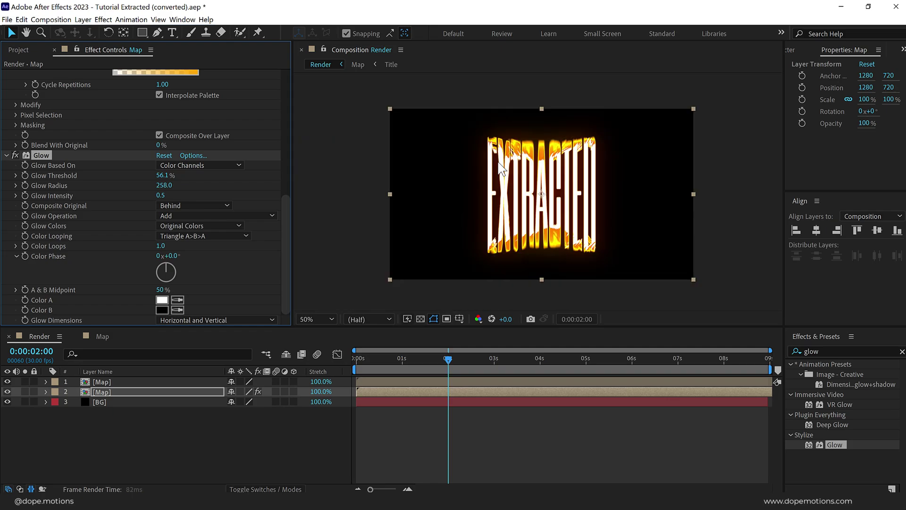
- Lower the preview resolution to Third and set a first Glow Intensity keyframe of 0.5 at 0:00:00:15
drag(427, 358, 401, 360)
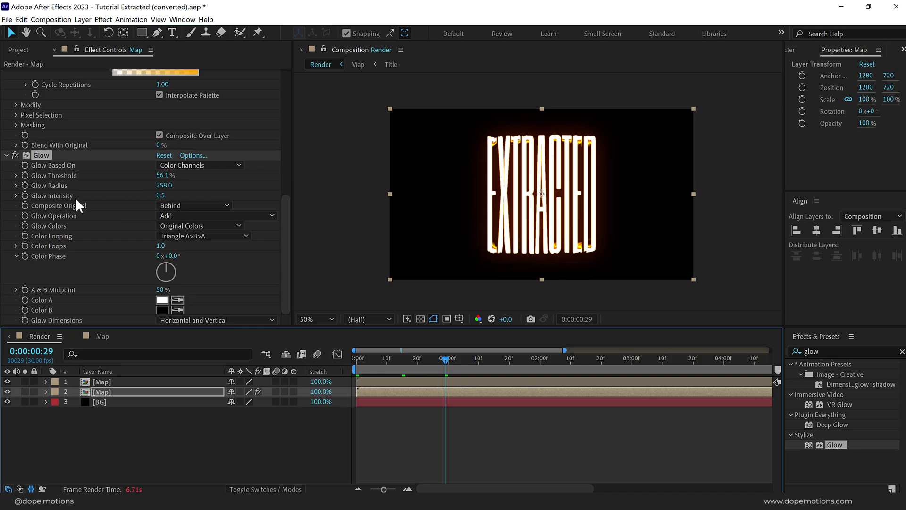
drag(397, 361, 399, 360)
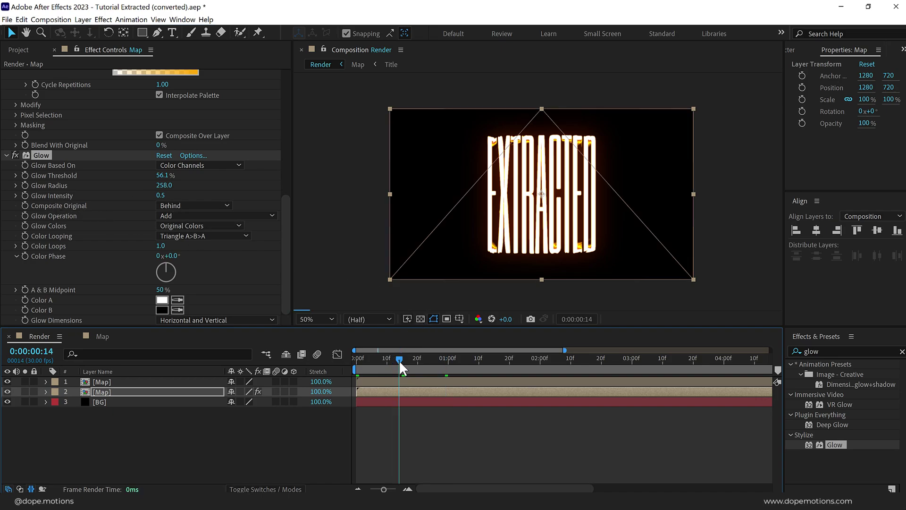
click(369, 319)
click(366, 372)
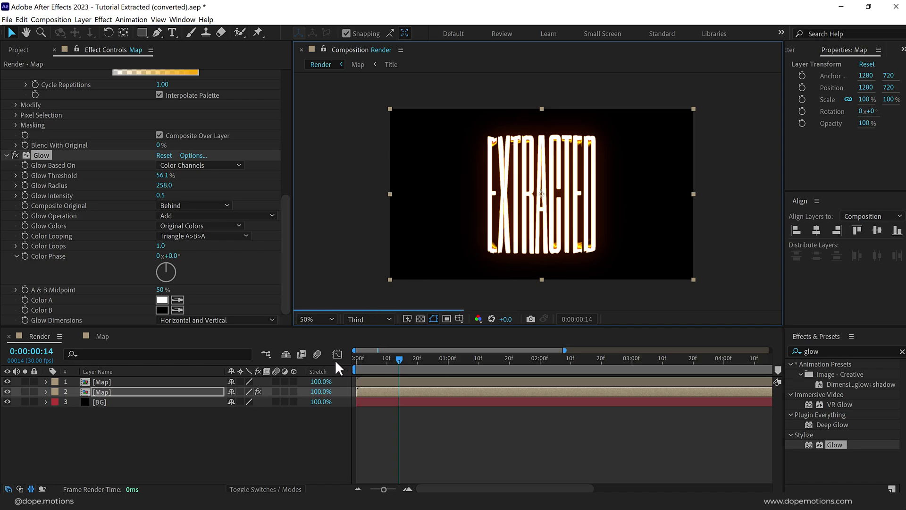
key(Page_Down)
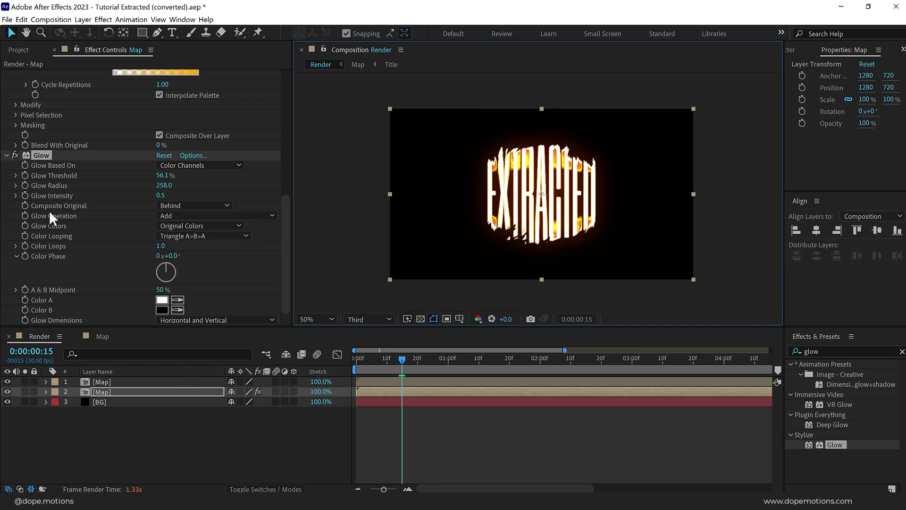
click(24, 196)
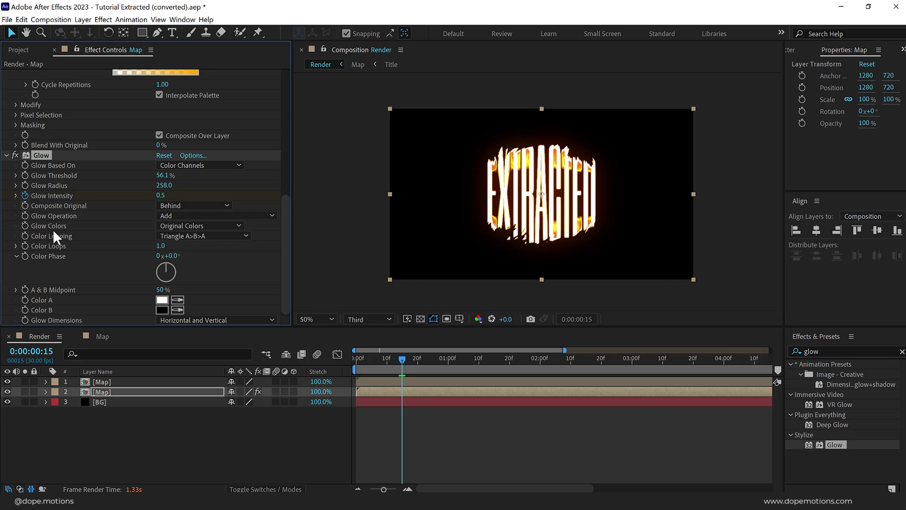
- Keyframe Glow Intensity at 0 at the start of the timeline
click(394, 384)
key(Home)
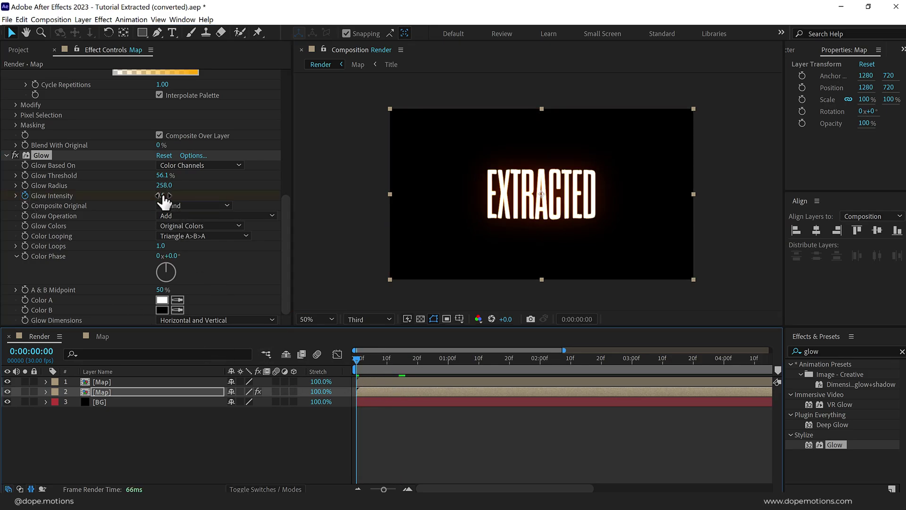
click(163, 195)
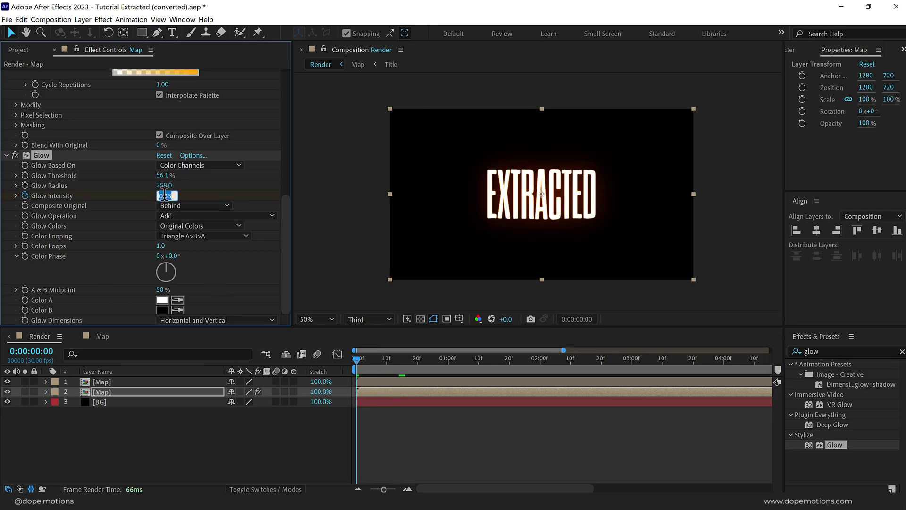
text(0)
key(Return)
- Reveal the lower Map layer's keyframes and copy the zero Glow Intensity keyframe to 0:00:01:15
click(100, 392)
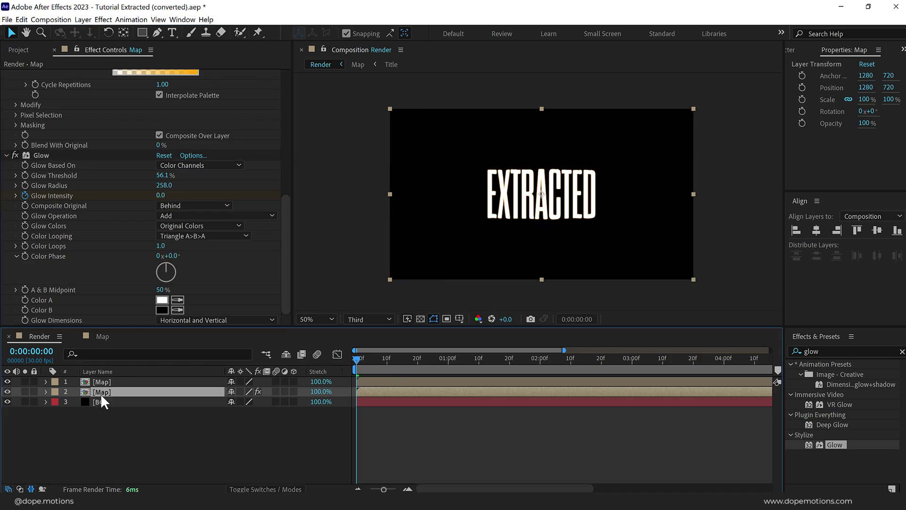
key(u)
drag(410, 360, 494, 371)
drag(369, 407, 339, 418)
key(ctrl+c)
key(ctrl+v)
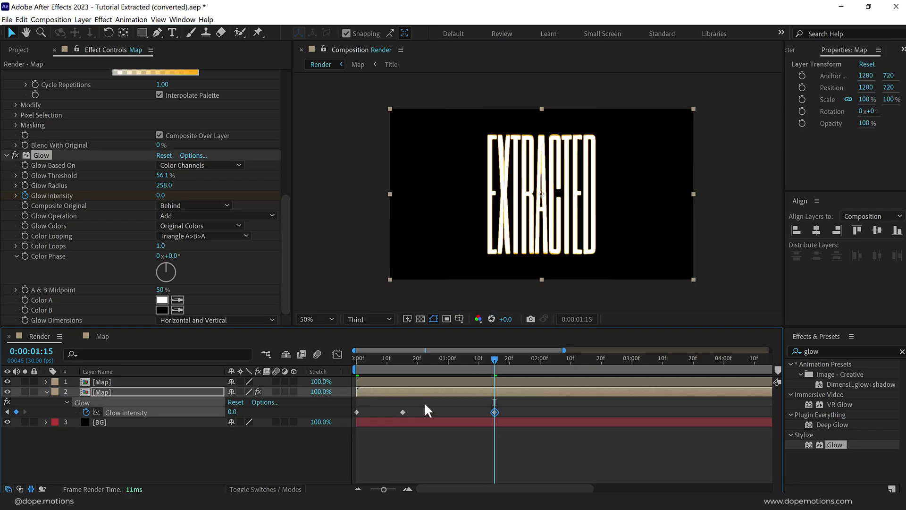
- Move the 0.5 Glow Intensity keyframe to 0:00:00:20
drag(426, 362, 417, 363)
drag(396, 409, 418, 412)
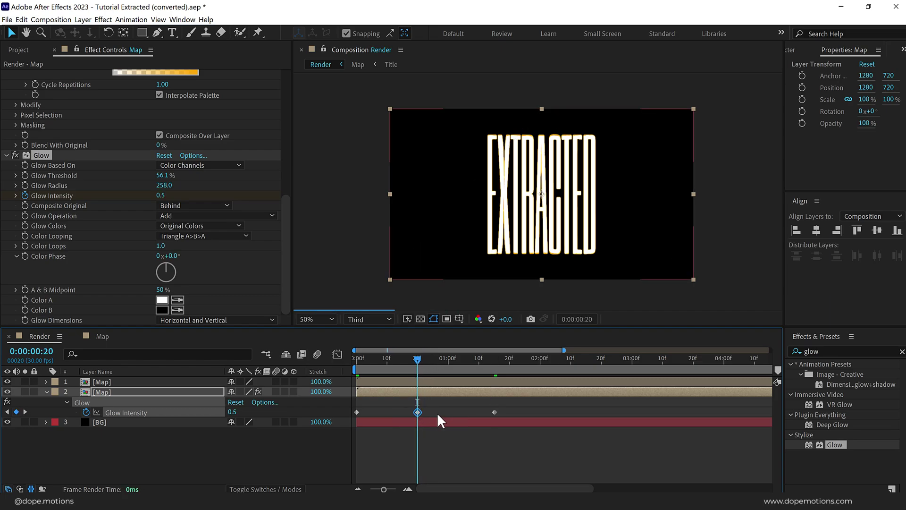
click(415, 360)
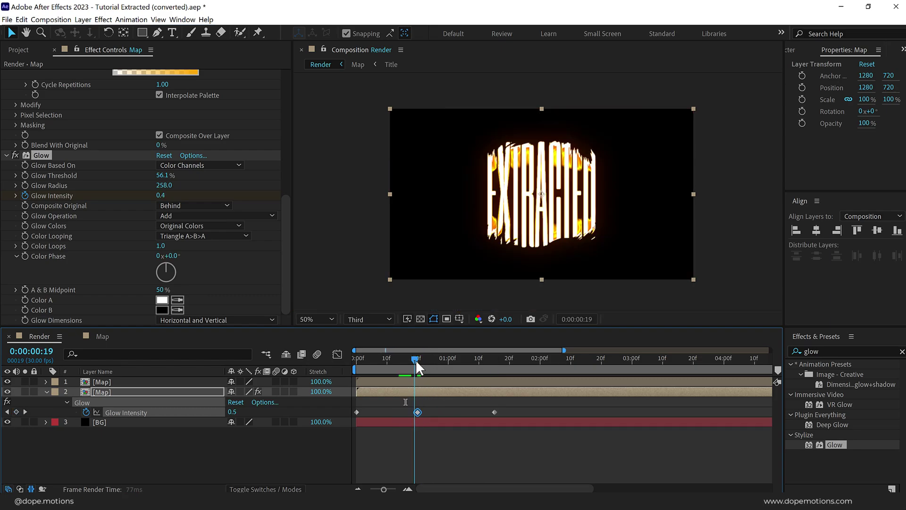
- Copy the Glow Intensity keyframes of 0.5 and the 0 following it, and paste them starting at 0:00:02:06
click(500, 359)
drag(499, 361, 559, 360)
drag(432, 405, 509, 418)
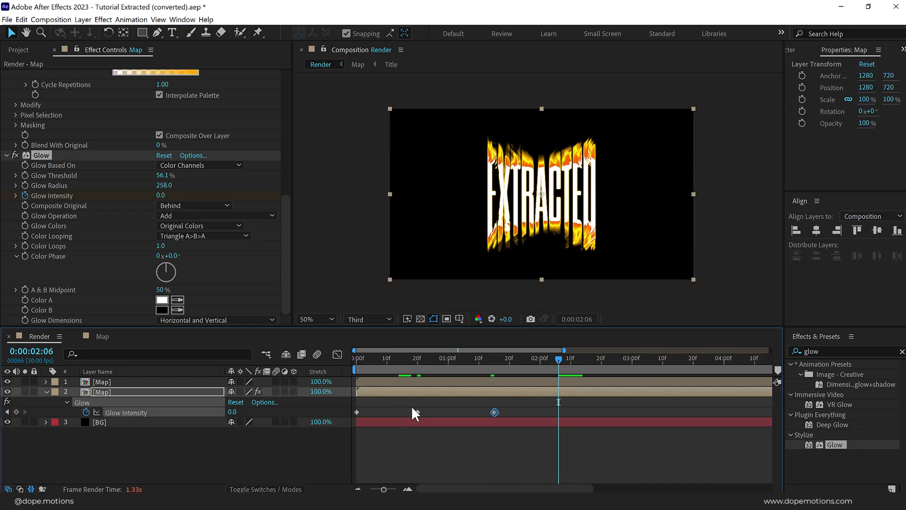
drag(412, 406, 514, 420)
key(ctrl+c)
key(ctrl+v)
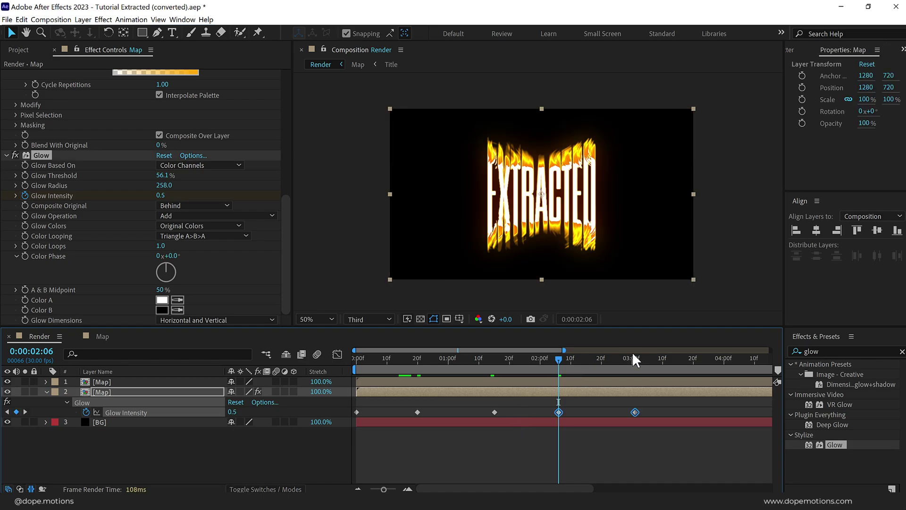
- End the work area at the last Glow Intensity keyframe, at 0:00:03:01
scroll(599, 350, down, 2)
click(556, 361)
key(n)
- Add the Background Grunge image to the Render composition, between the lower Map layer and the BG layer
click(18, 50)
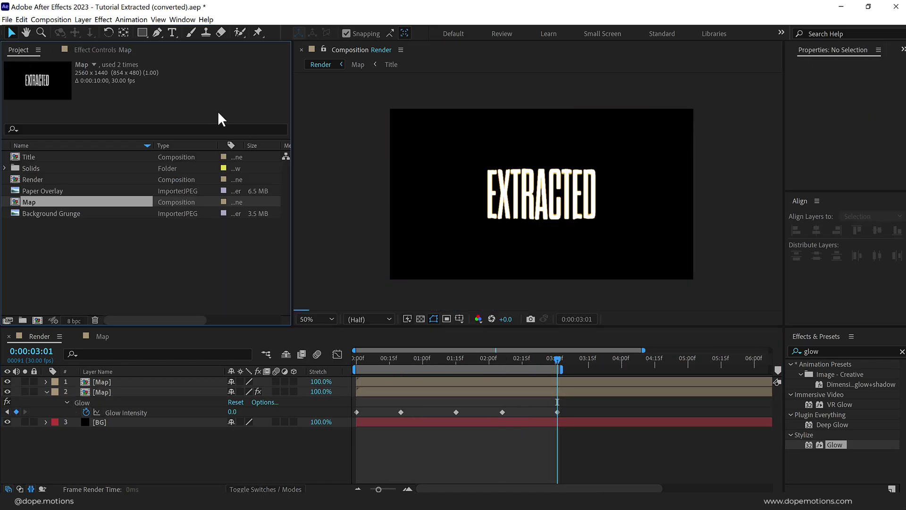
click(139, 224)
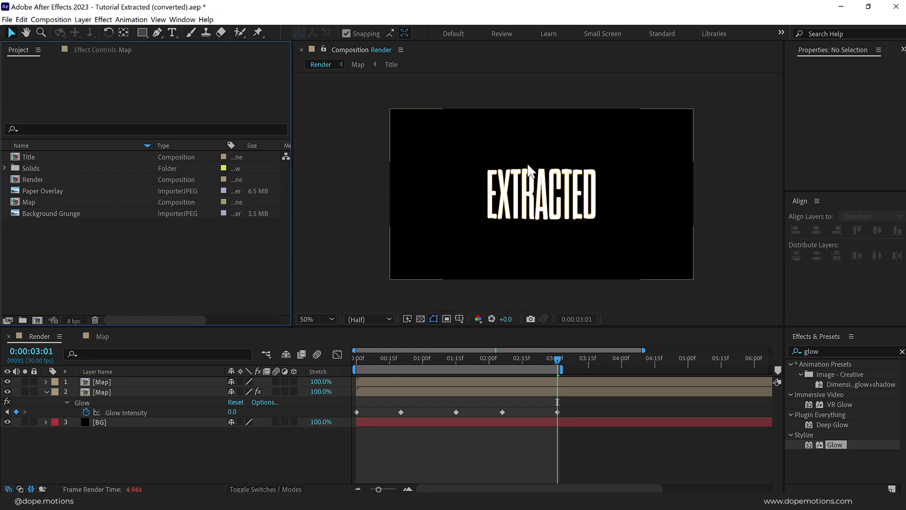
drag(49, 213, 104, 407)
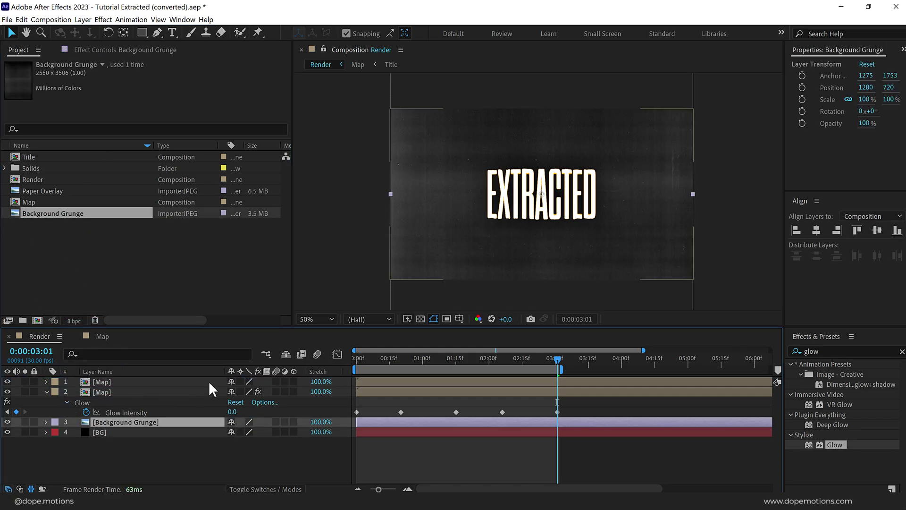
- Apply Levels to Background Grunge with Input Black 37, Input White 220 and Gamma 1.17
double_click(806, 348)
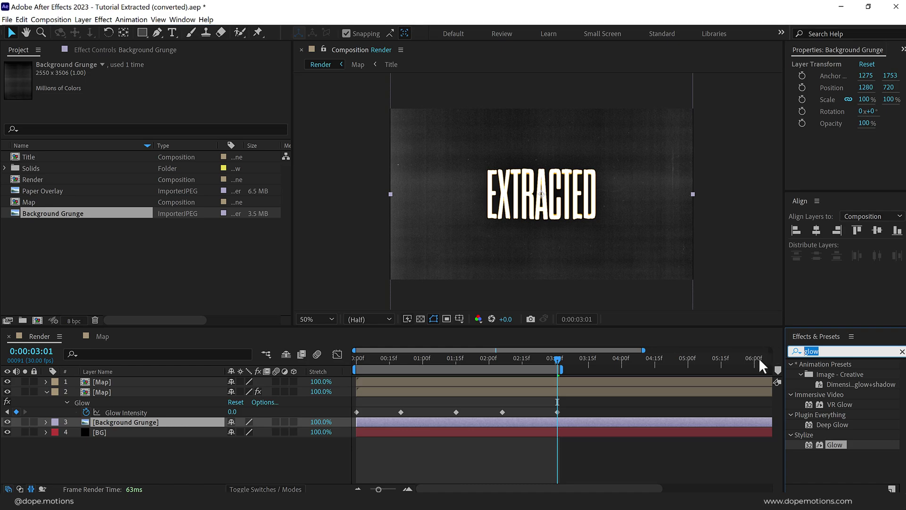
text(leve)
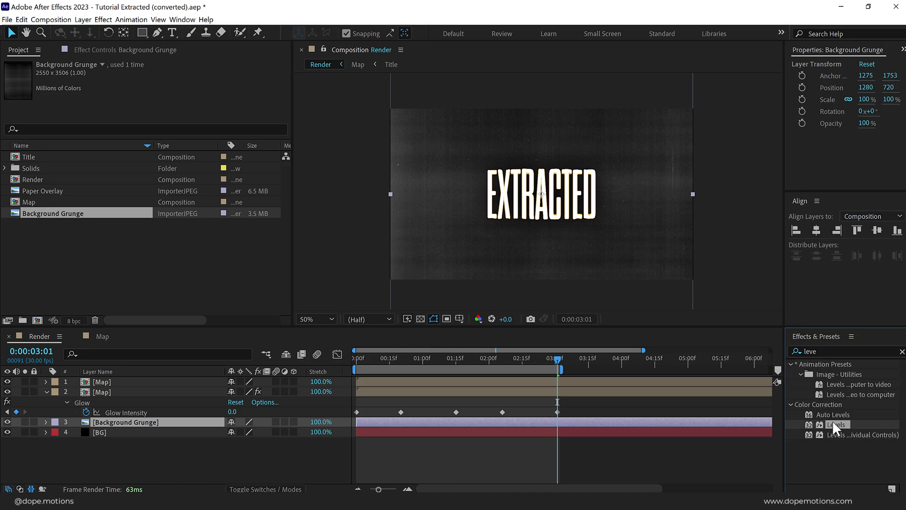
double_click(832, 423)
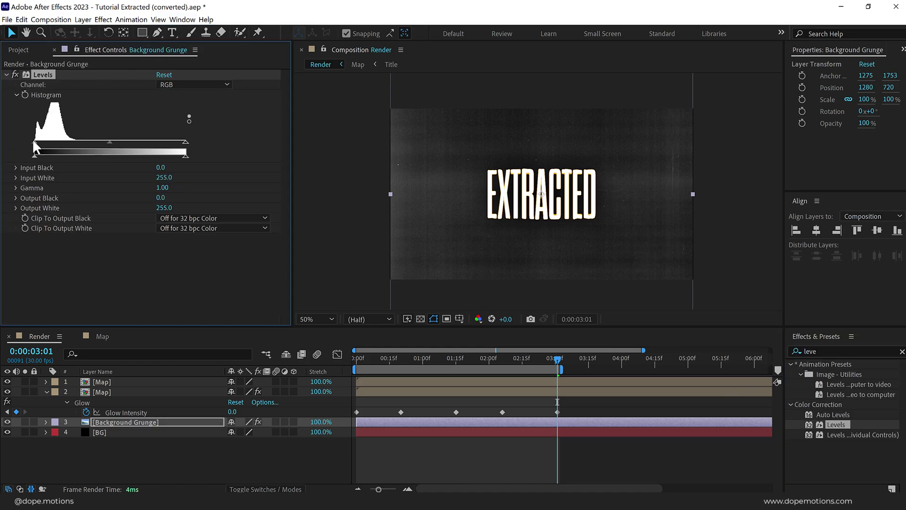
drag(35, 141, 56, 142)
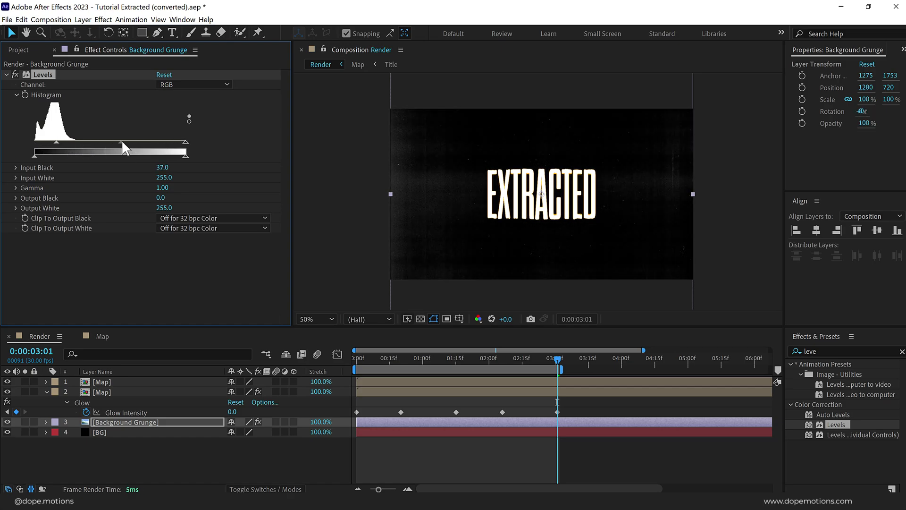
drag(122, 141, 104, 142)
mouse_move(185, 141)
mouse_down()
mouse_move(153, 144)
mouse_move(173, 147)
mouse_up()
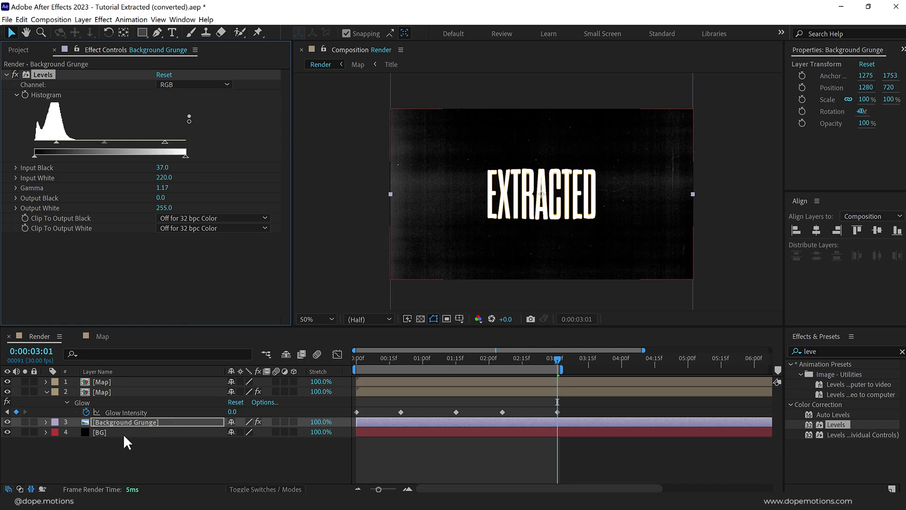
- Set the Background Grunge layer's opacity to 52% and enlarge it slightly past the composition's sides
click(131, 420)
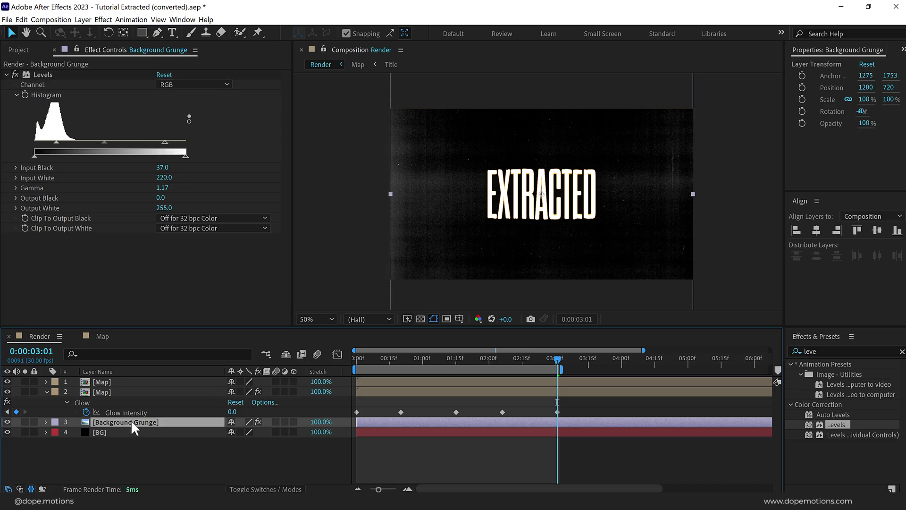
key(t)
drag(234, 433, 211, 430)
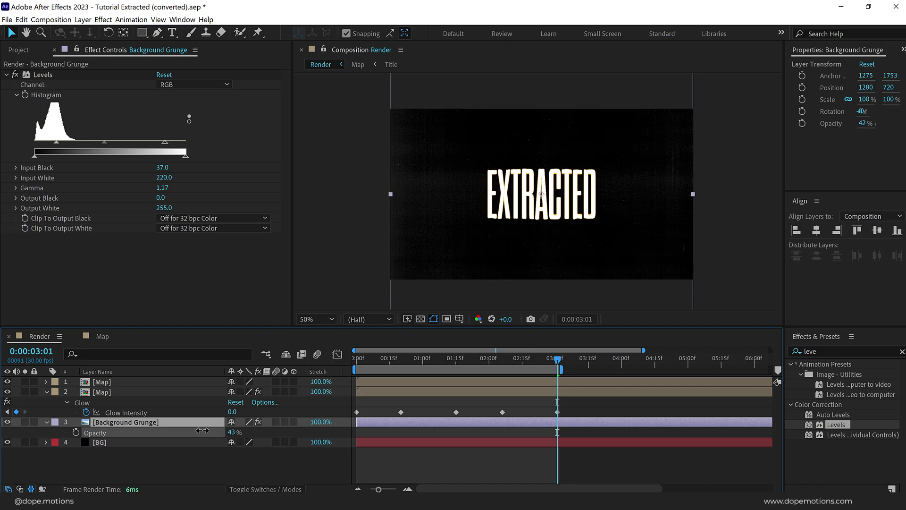
click(698, 198)
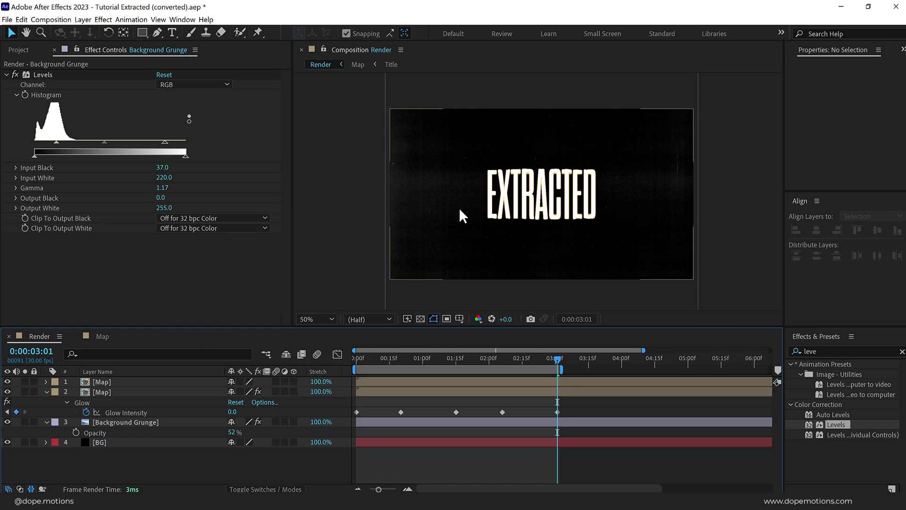
key(slash)
key(ctrl+j)
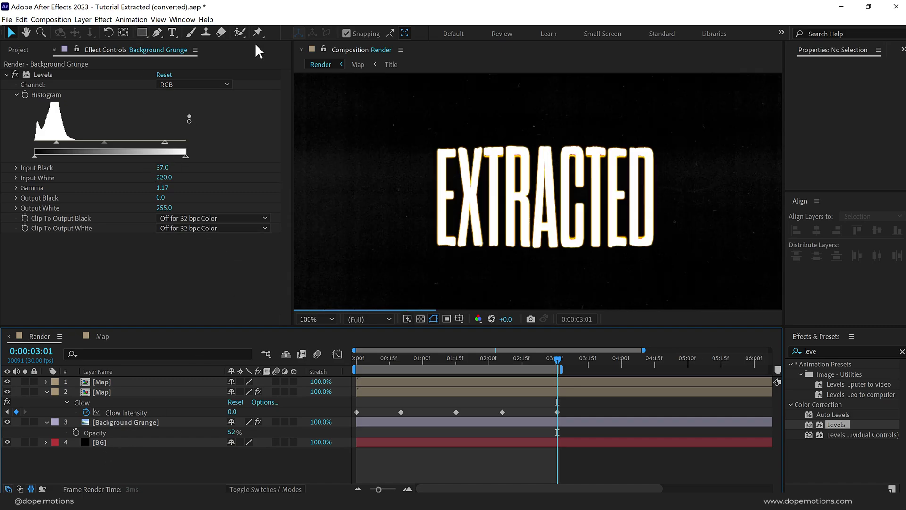
- Add the Paper Overlay image to the Render composition as the uppermost layer, above both Map layers
click(18, 51)
click(41, 198)
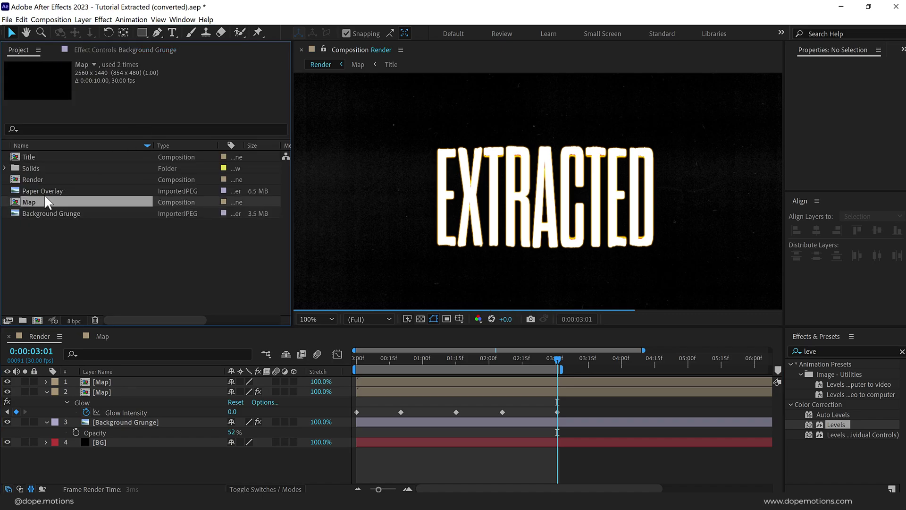
click(45, 192)
drag(118, 366, 117, 378)
key(comma)
- Set the Paper Overlay layer's blending mode to Multiply and inspect the paper texture on the title up close
click(266, 489)
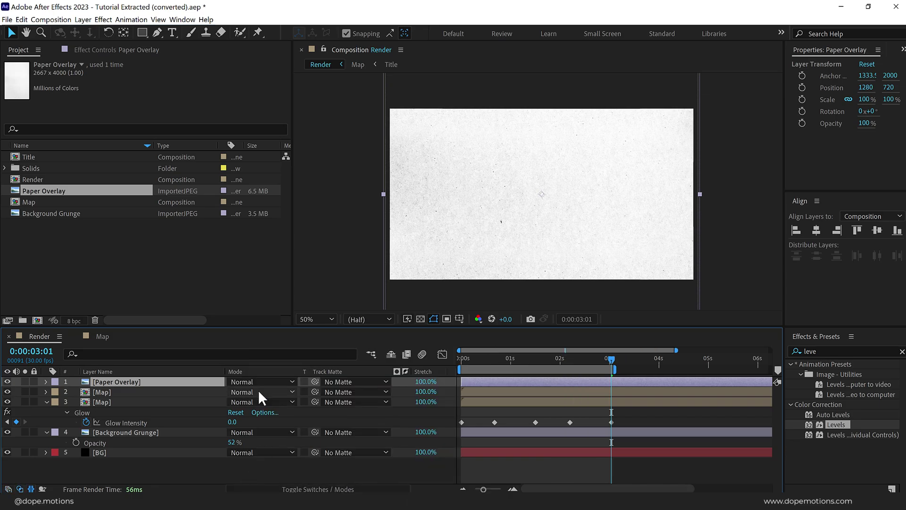
click(262, 383)
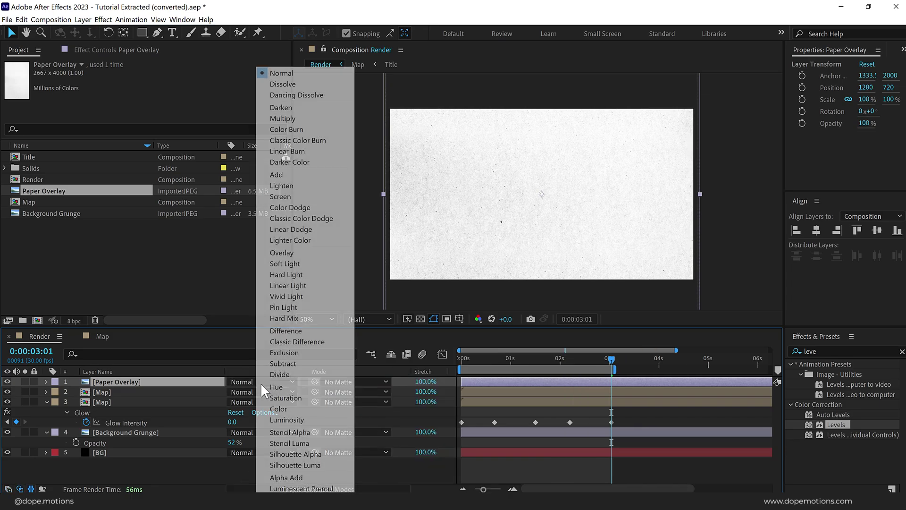
click(283, 118)
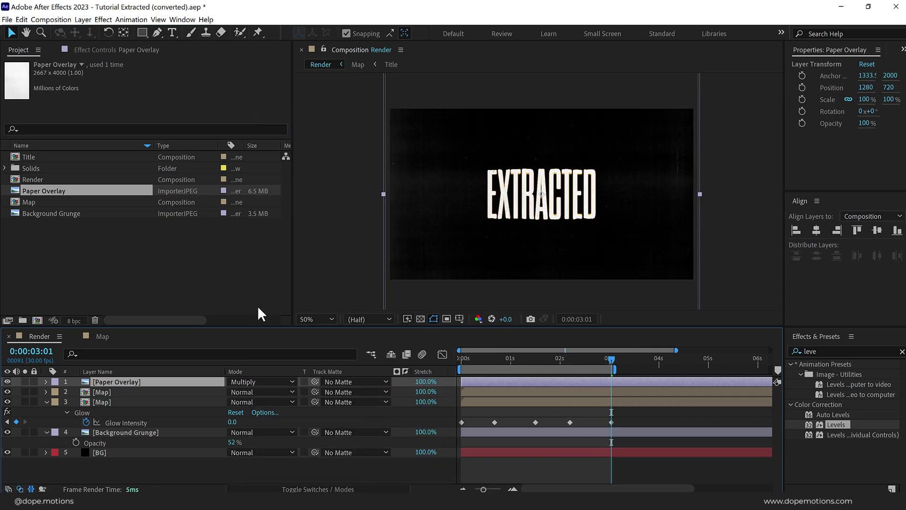
key(period)
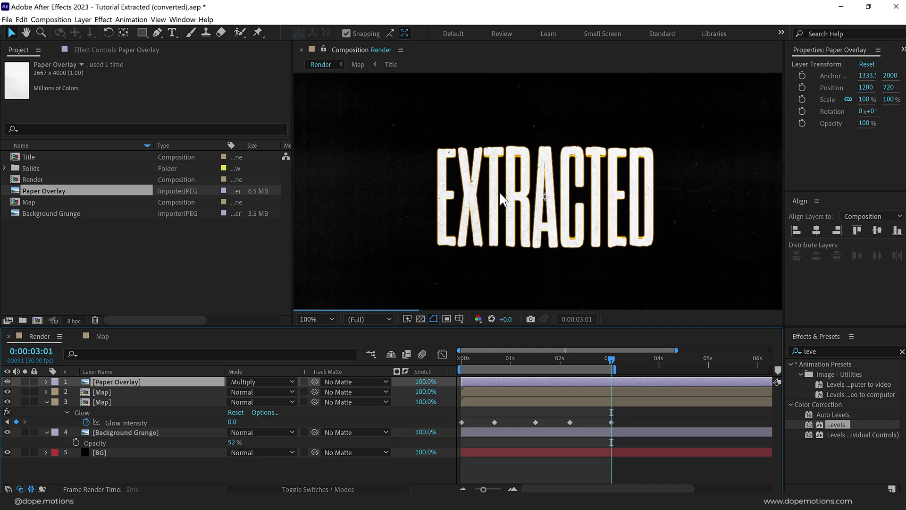
key(period)
key(comma)
key(comma)
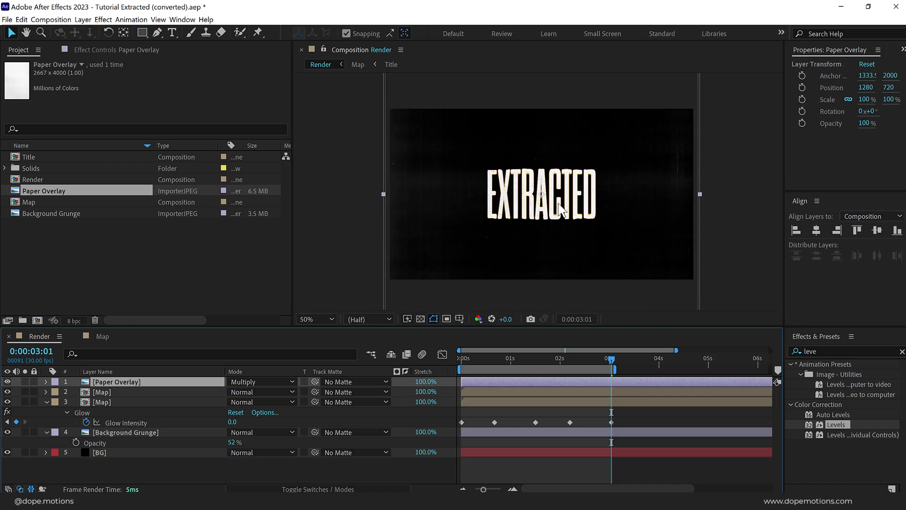
- Collapse the expanded properties of the lower Map and Background Grunge layers and preview the Render animation
key(ctrl+shift+a)
click(46, 402)
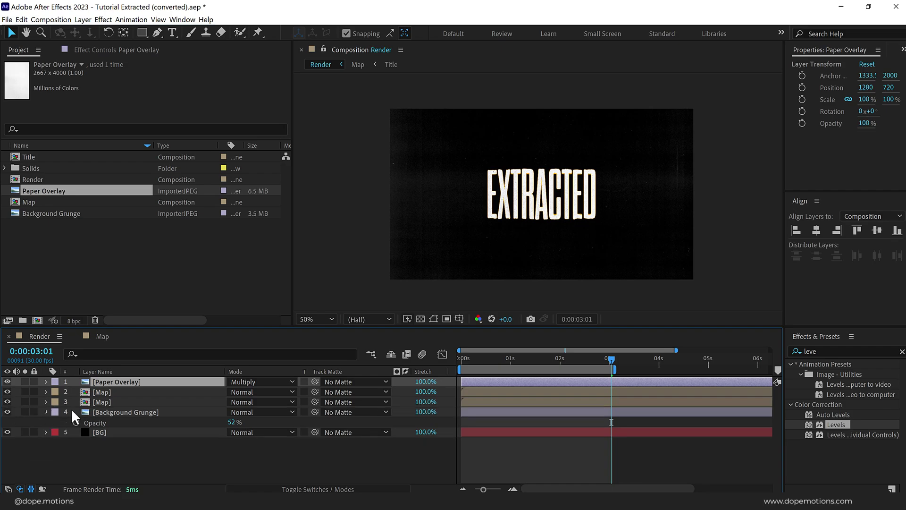
click(47, 412)
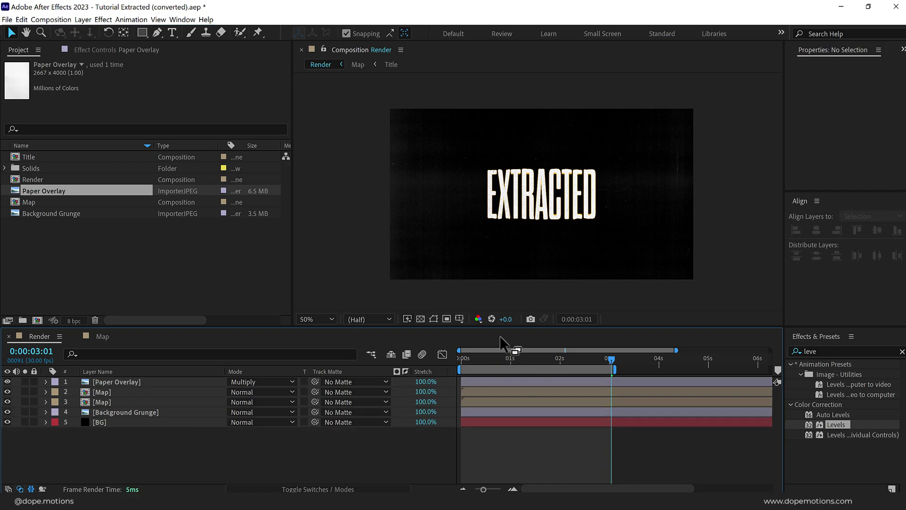
key(space)
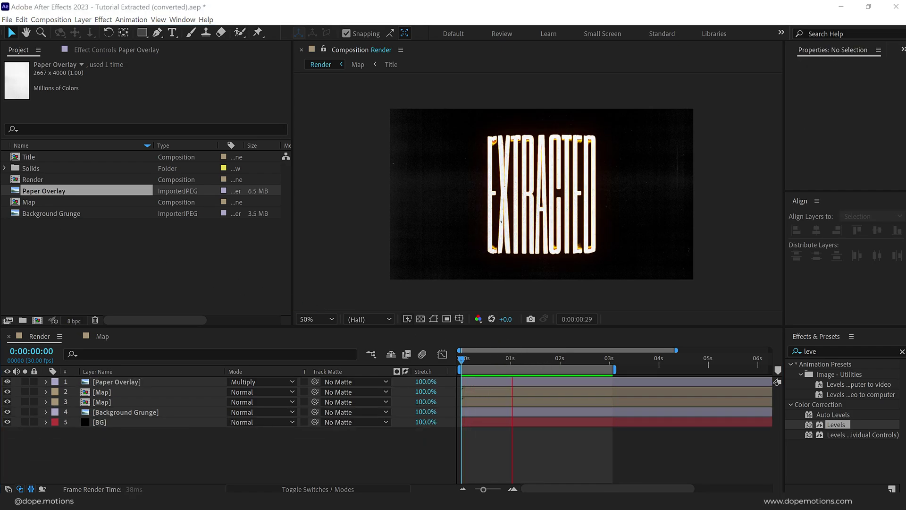